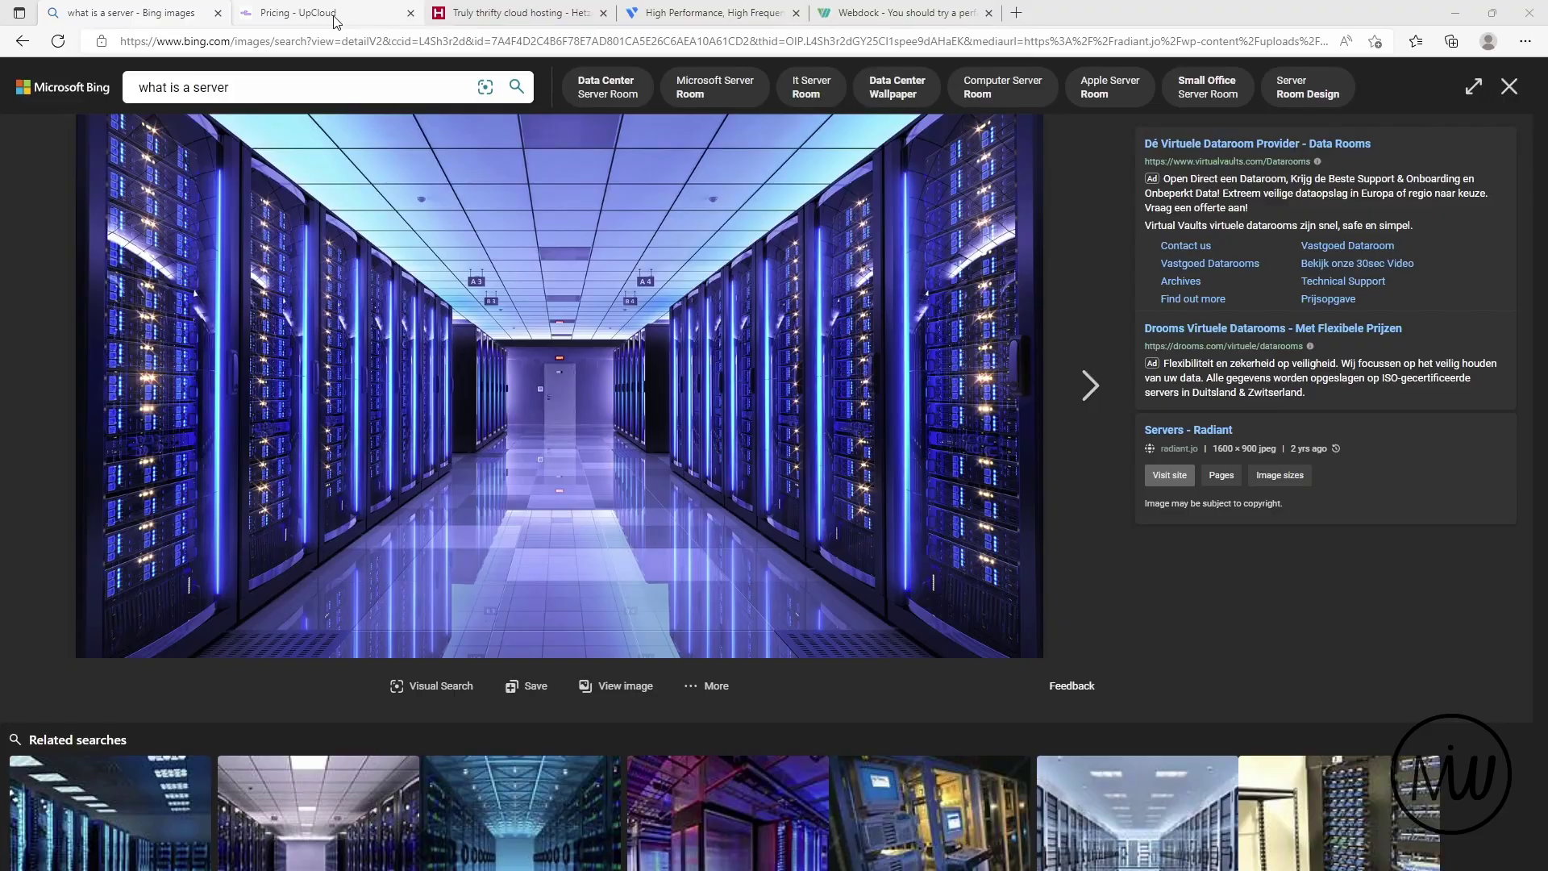
Scroll through UpCloud's simple plans and Hetzner's cloud prices, then bring up Vultr's High Frequency pricing.
{"action": "left_click", "coordinate": [335, 21]}
{"action": "scroll", "coordinate": [201, 305], "scroll_direction": "down", "scroll_amount": 1}
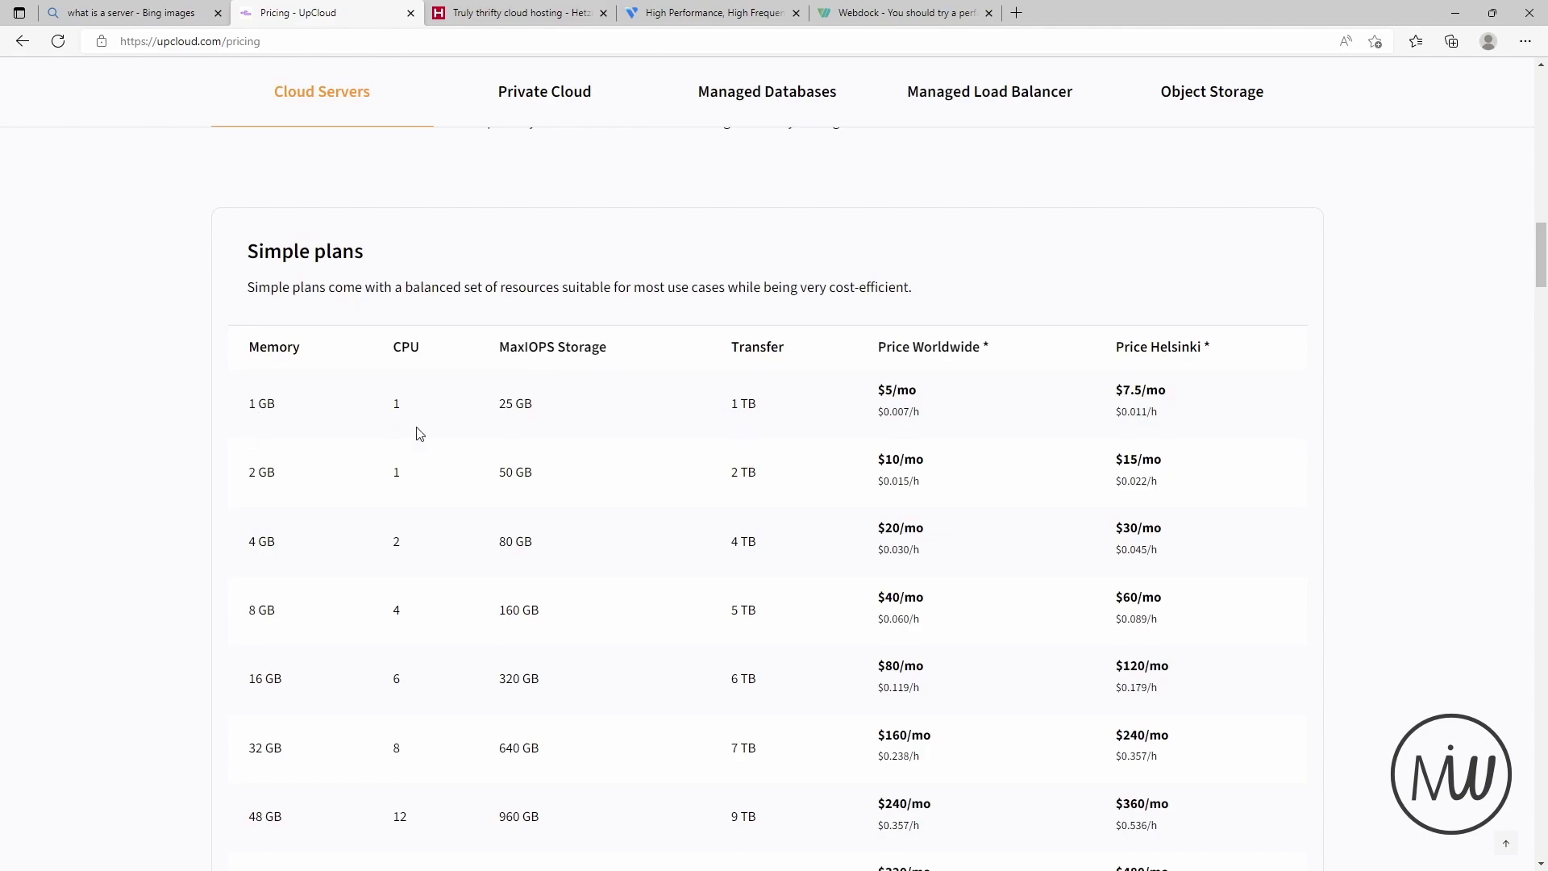
{"action": "key", "text": "ctrl+Tab"}
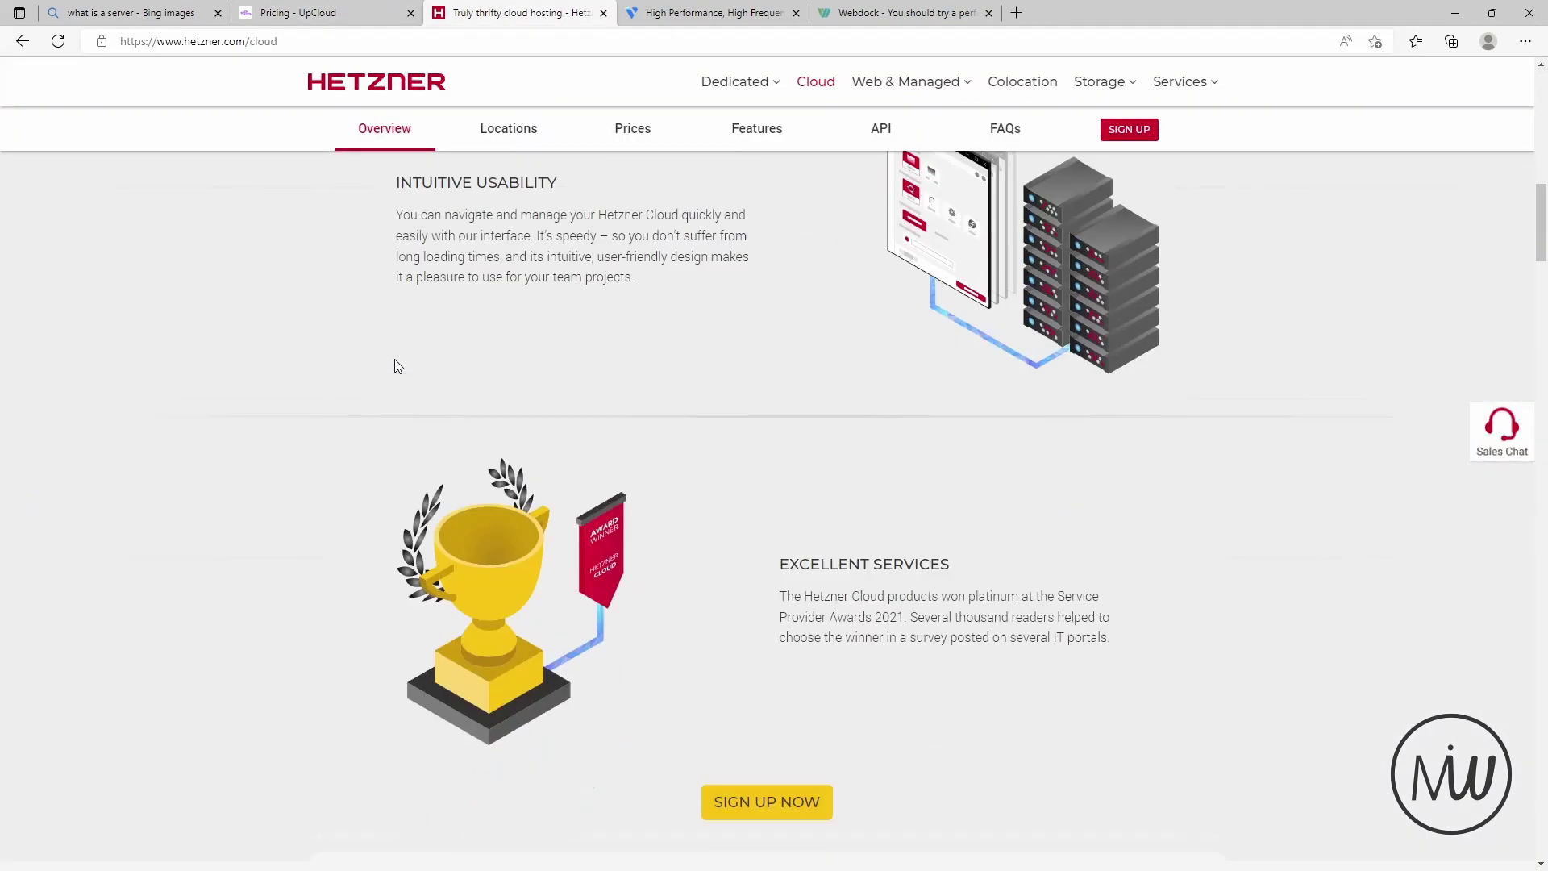
{"action": "left_click", "coordinate": [632, 128]}
{"action": "scroll", "coordinate": [599, 237], "scroll_direction": "down", "scroll_amount": 4}
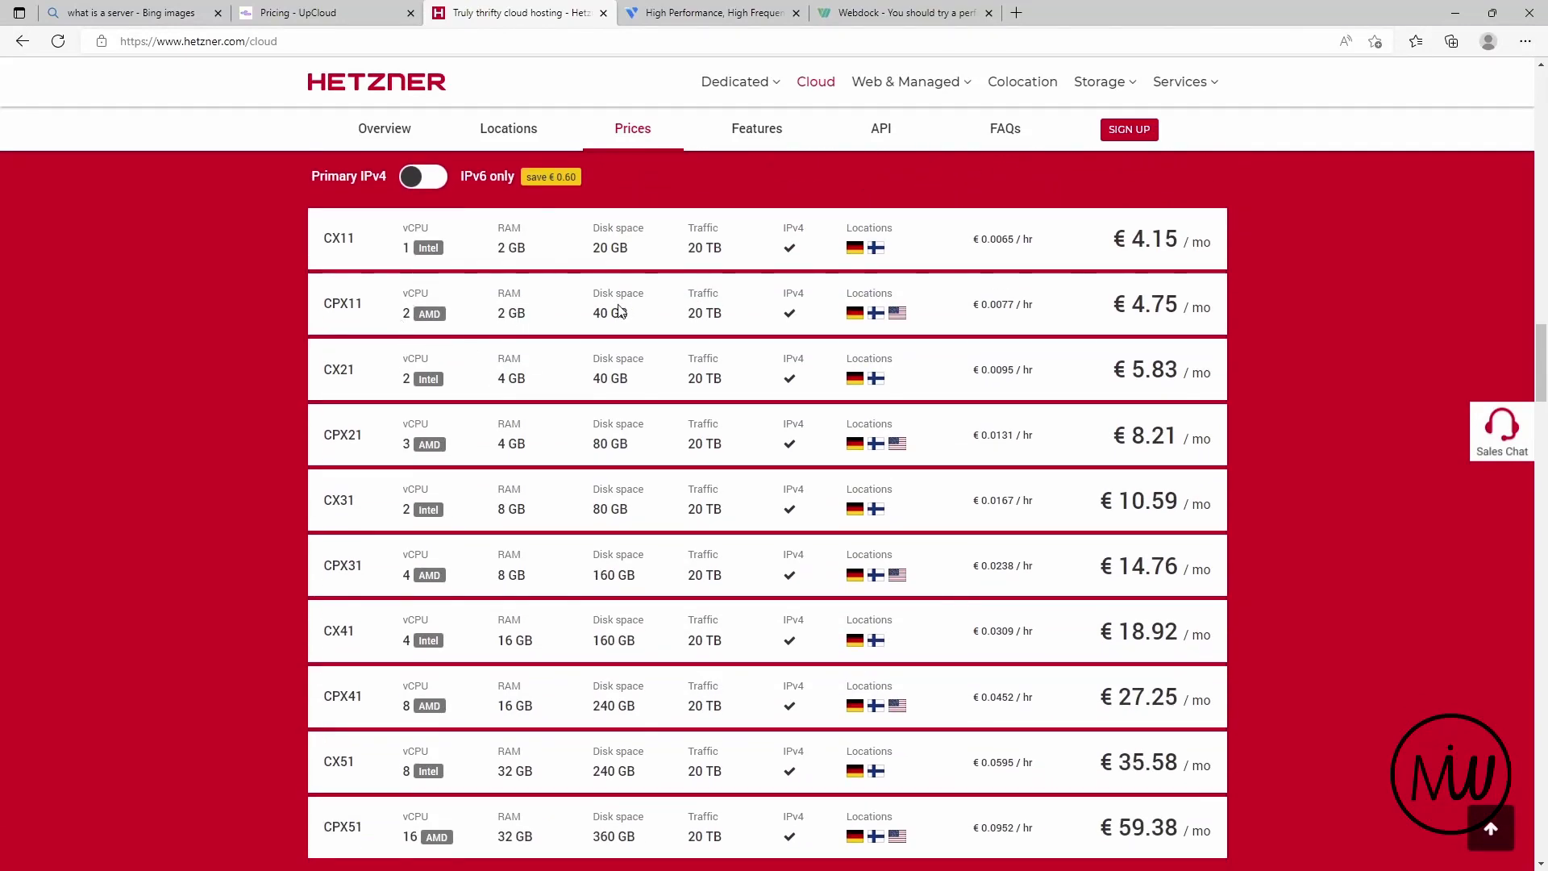
{"action": "left_click", "coordinate": [698, 17]}
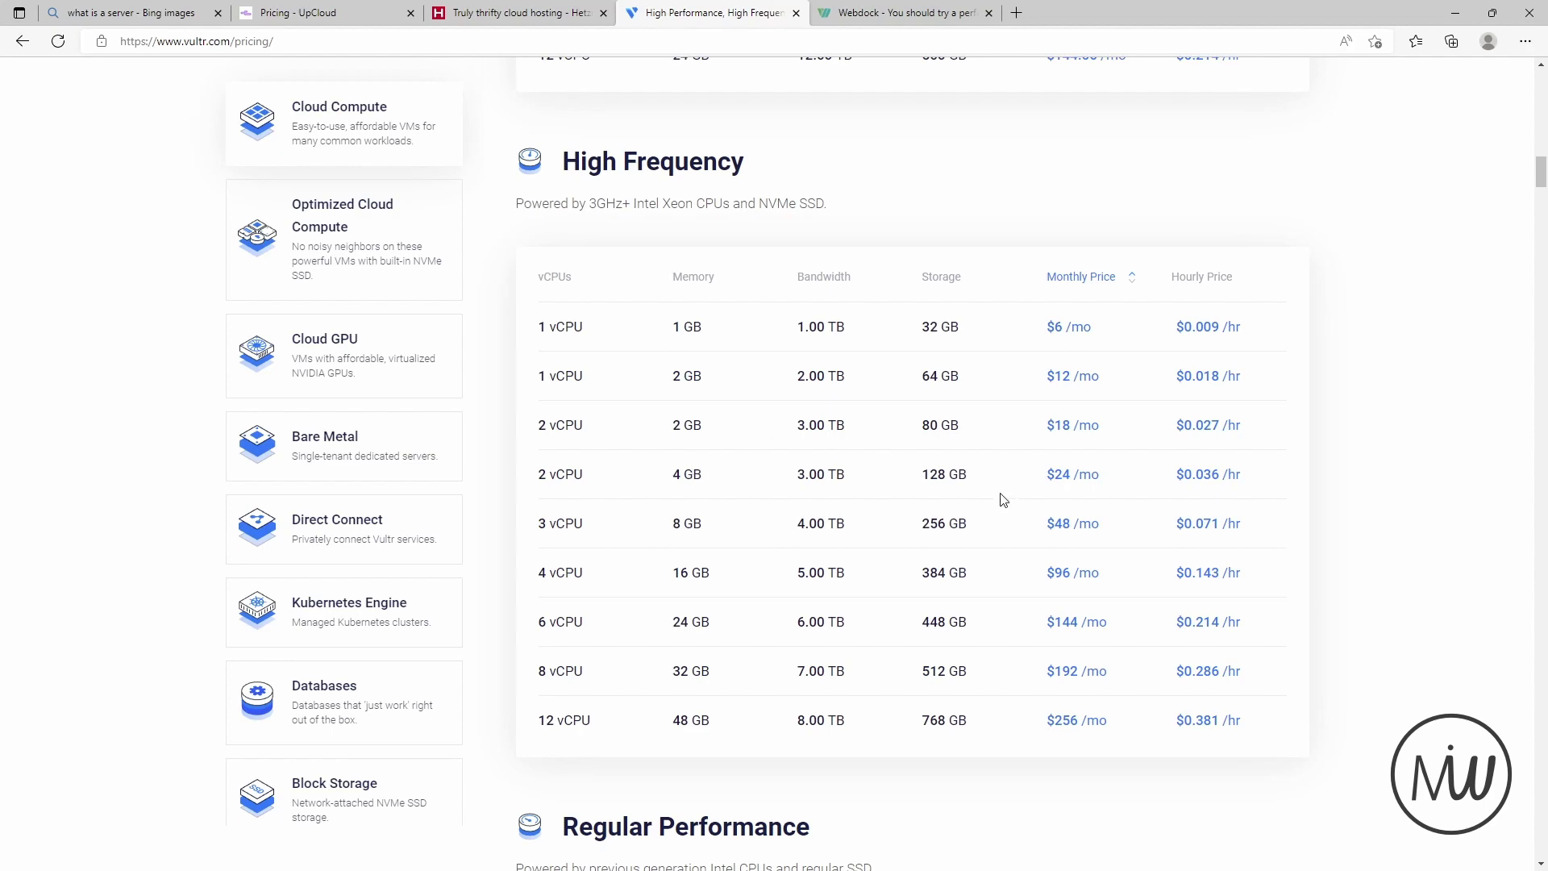
Bring up Webdock's hardware pricing page.
{"action": "left_click", "coordinate": [875, 13]}
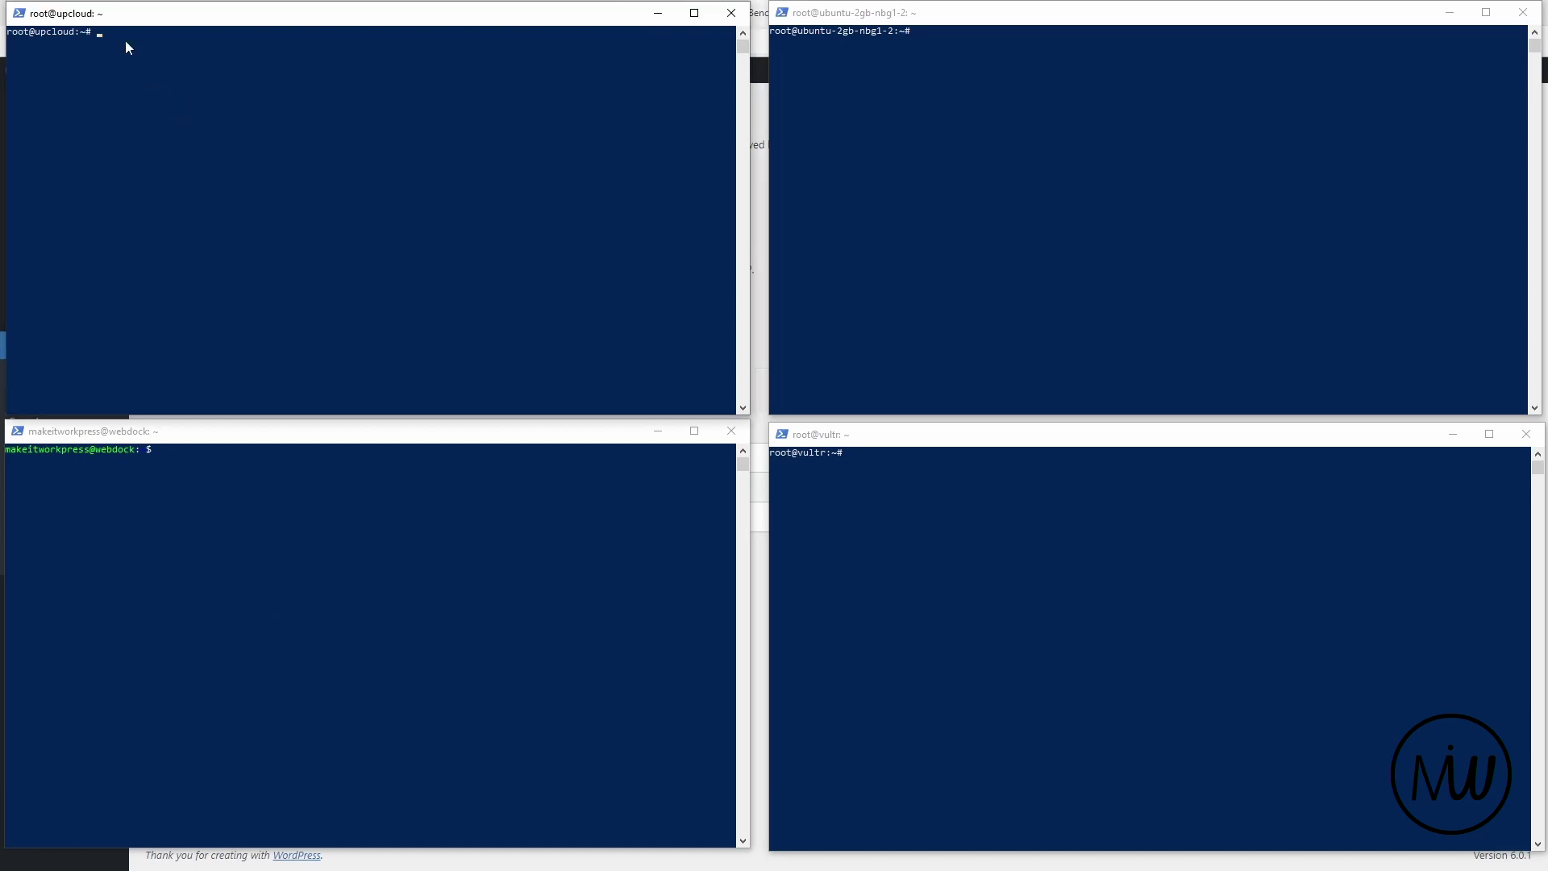
Run lscpu on upcloud, ubuntu-2gb and vultr, showing AMD EPYC 7542, AMD EPYC and Intel Skylake CPUs.
{"action": "key", "text": "Return"}
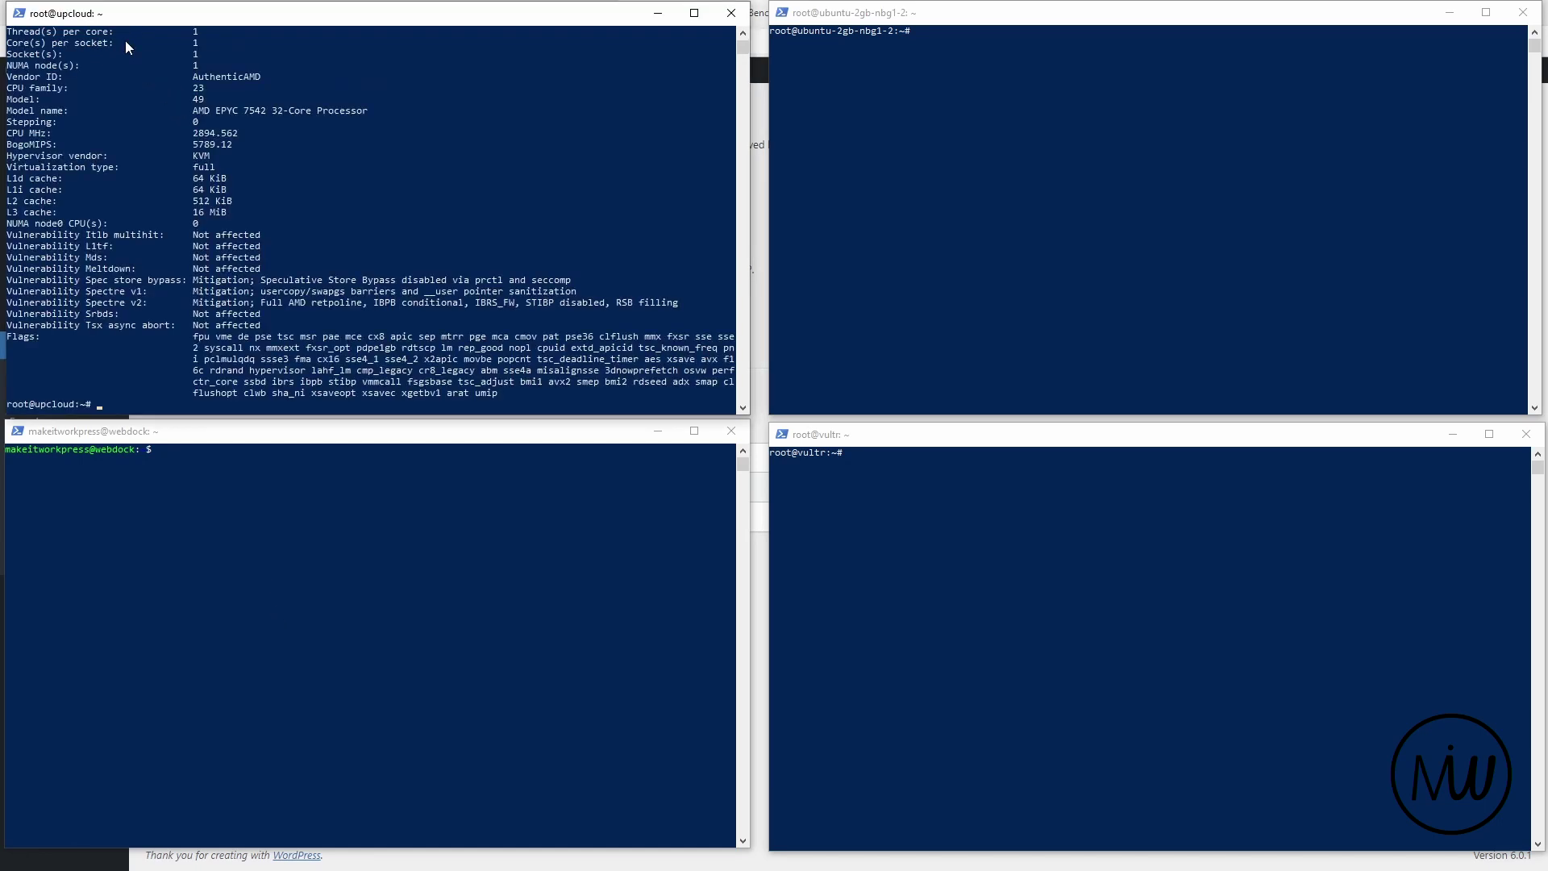
{"action": "scroll", "coordinate": [295, 190], "scroll_direction": "up", "scroll_amount": 2}
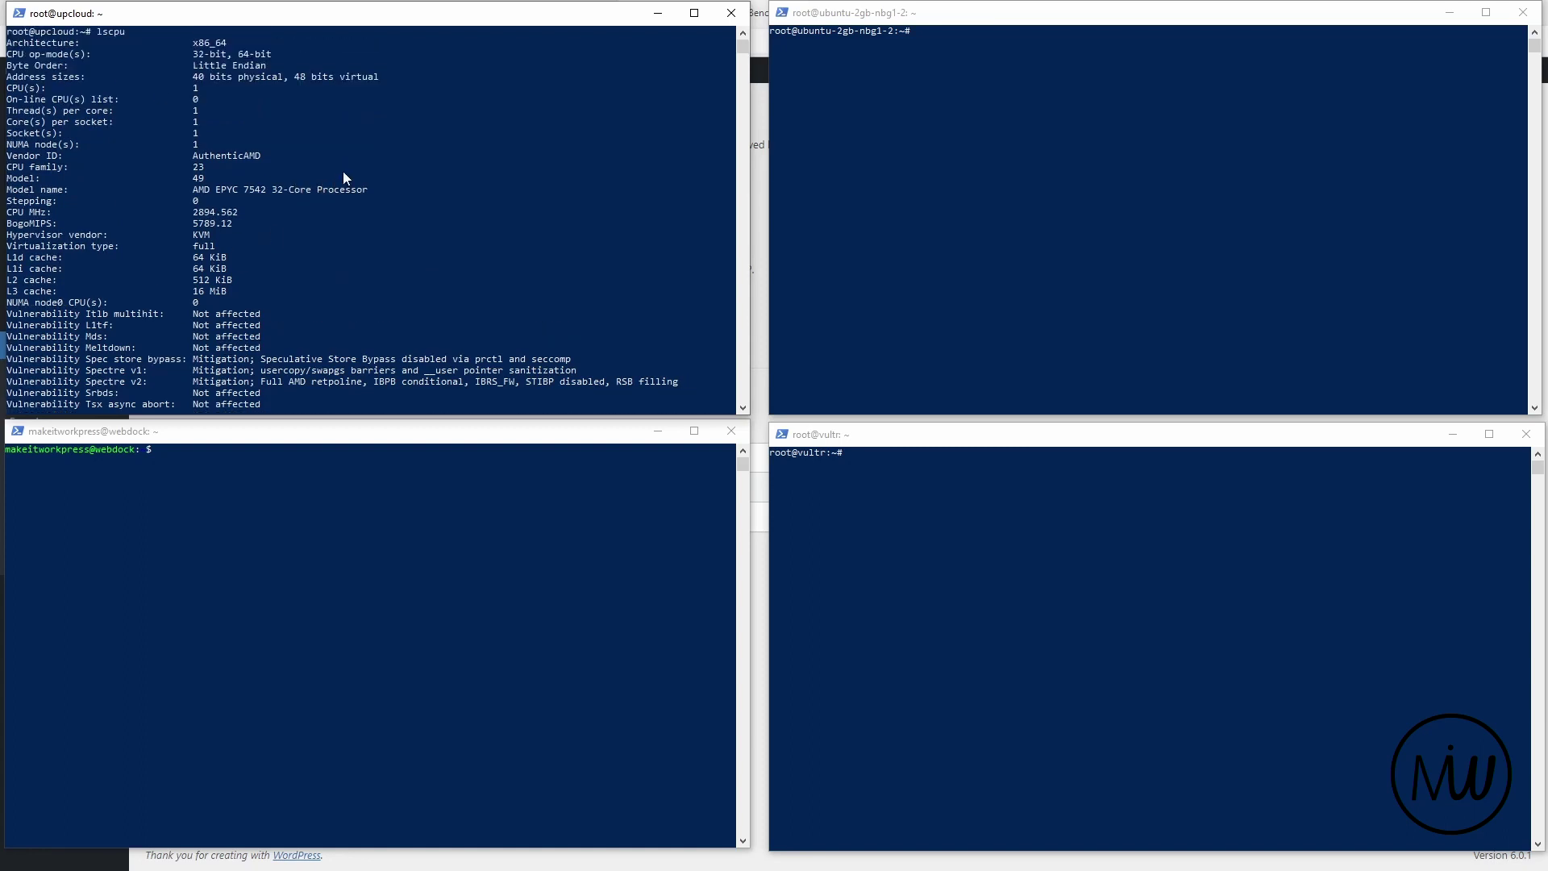
{"action": "scroll", "coordinate": [344, 177], "scroll_direction": "down", "scroll_amount": 1}
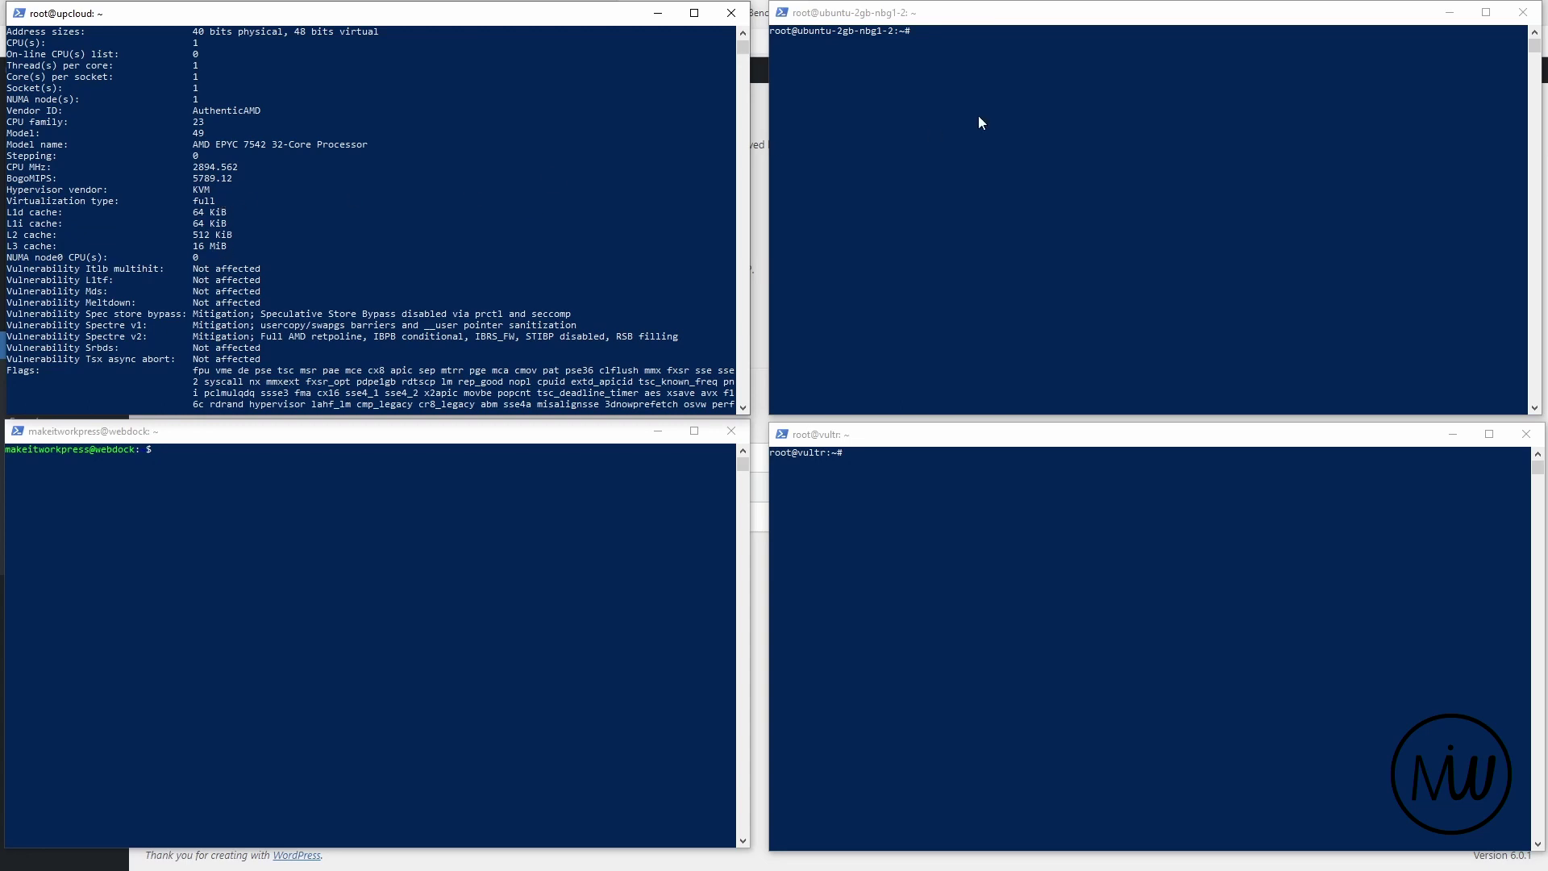
{"action": "left_click", "coordinate": [946, 38]}
{"action": "type", "text": "ls"}
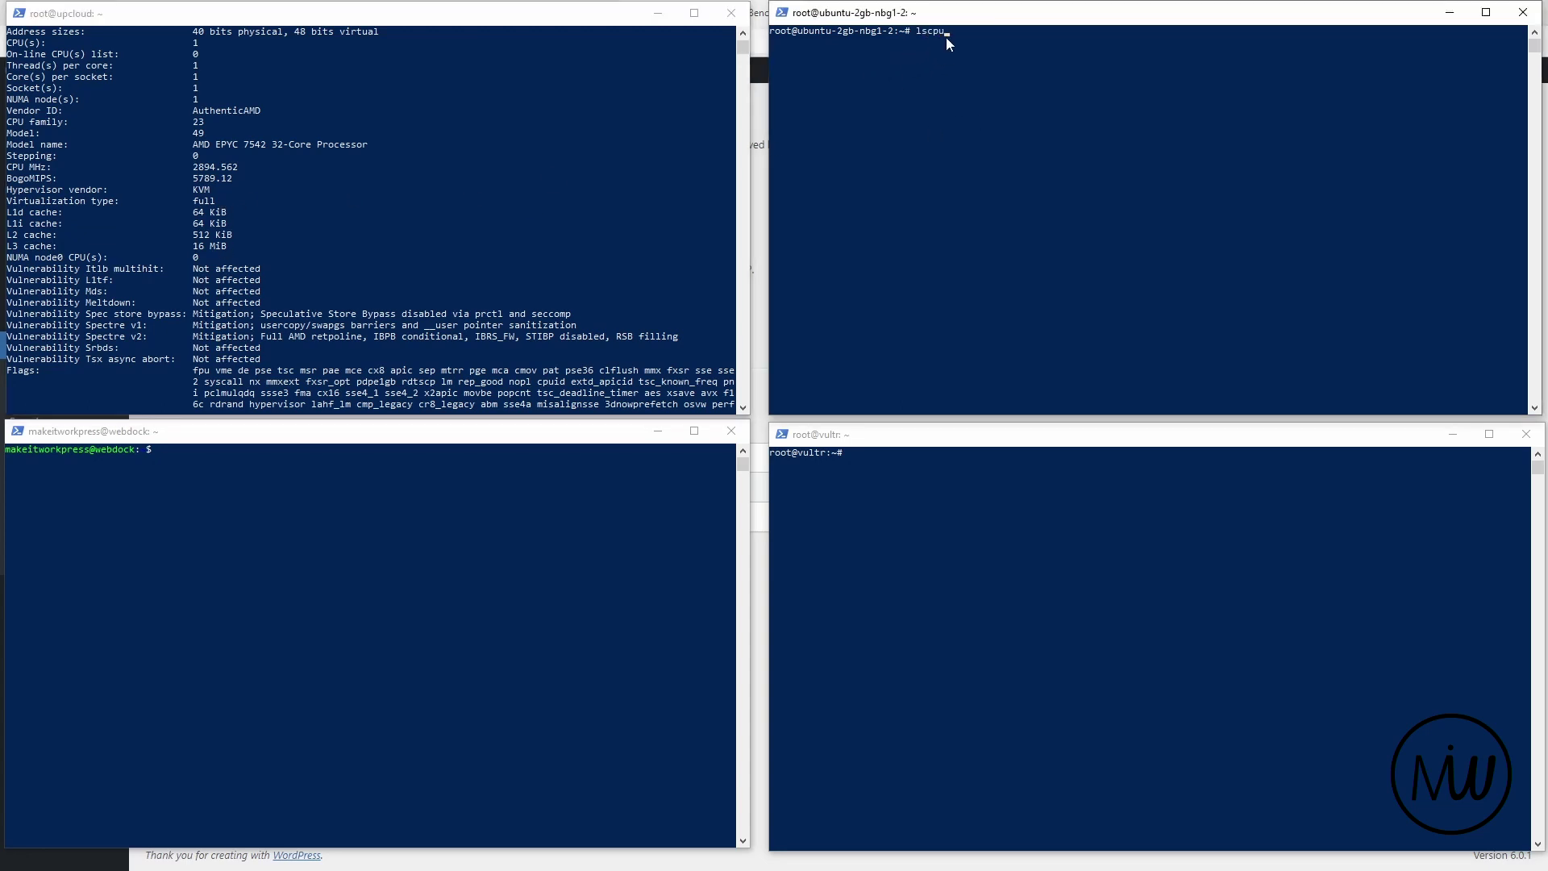
{"action": "type", "text": "cpu"}
{"action": "key", "text": "Return"}
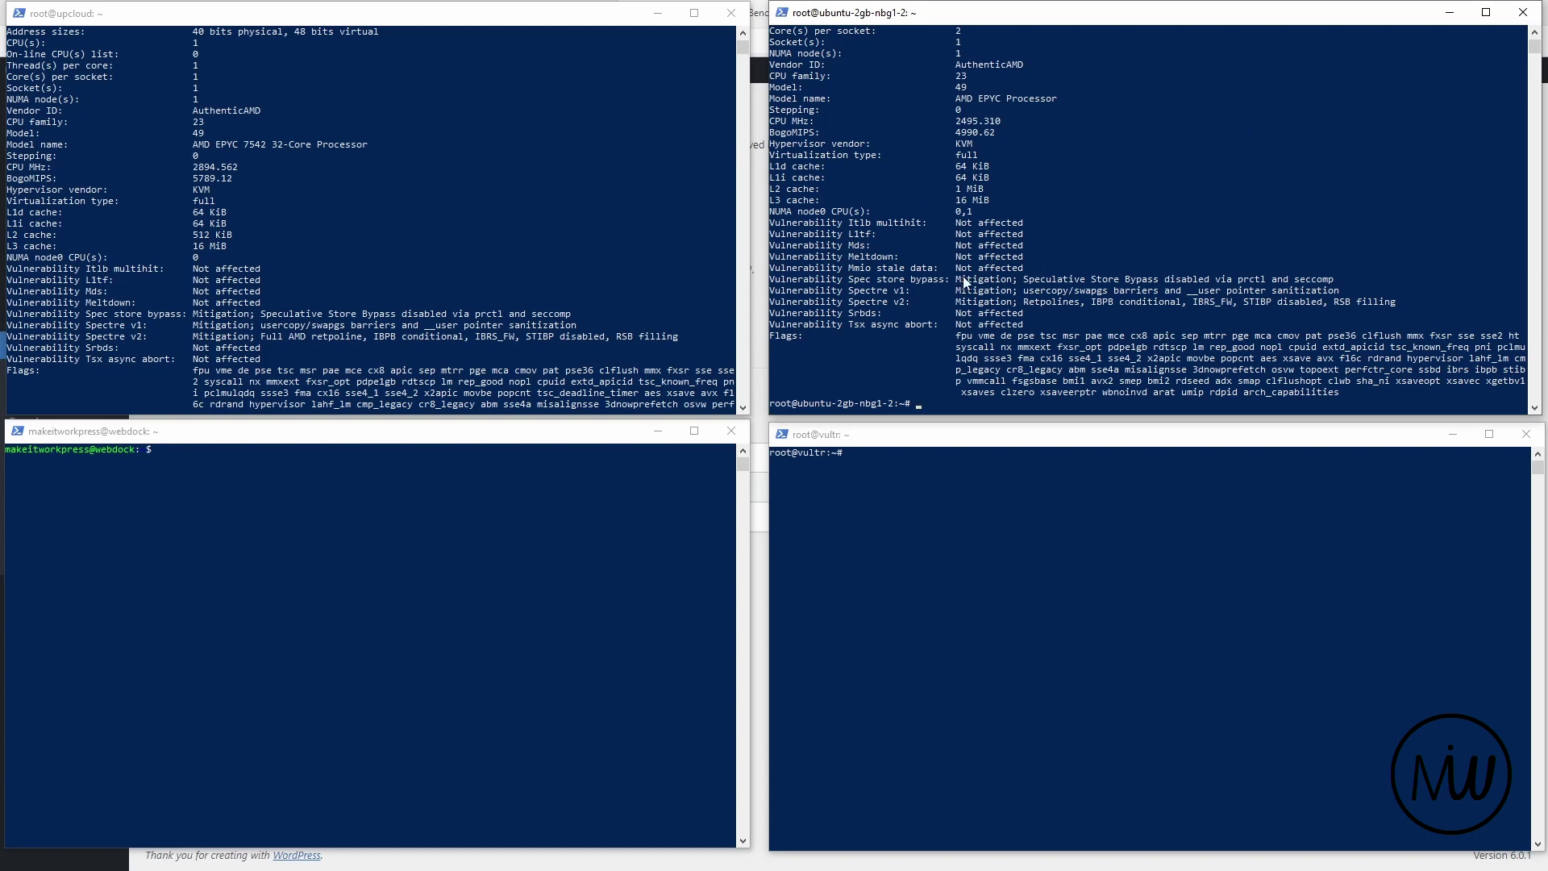
{"action": "scroll", "coordinate": [1052, 256], "scroll_direction": "up", "scroll_amount": 2}
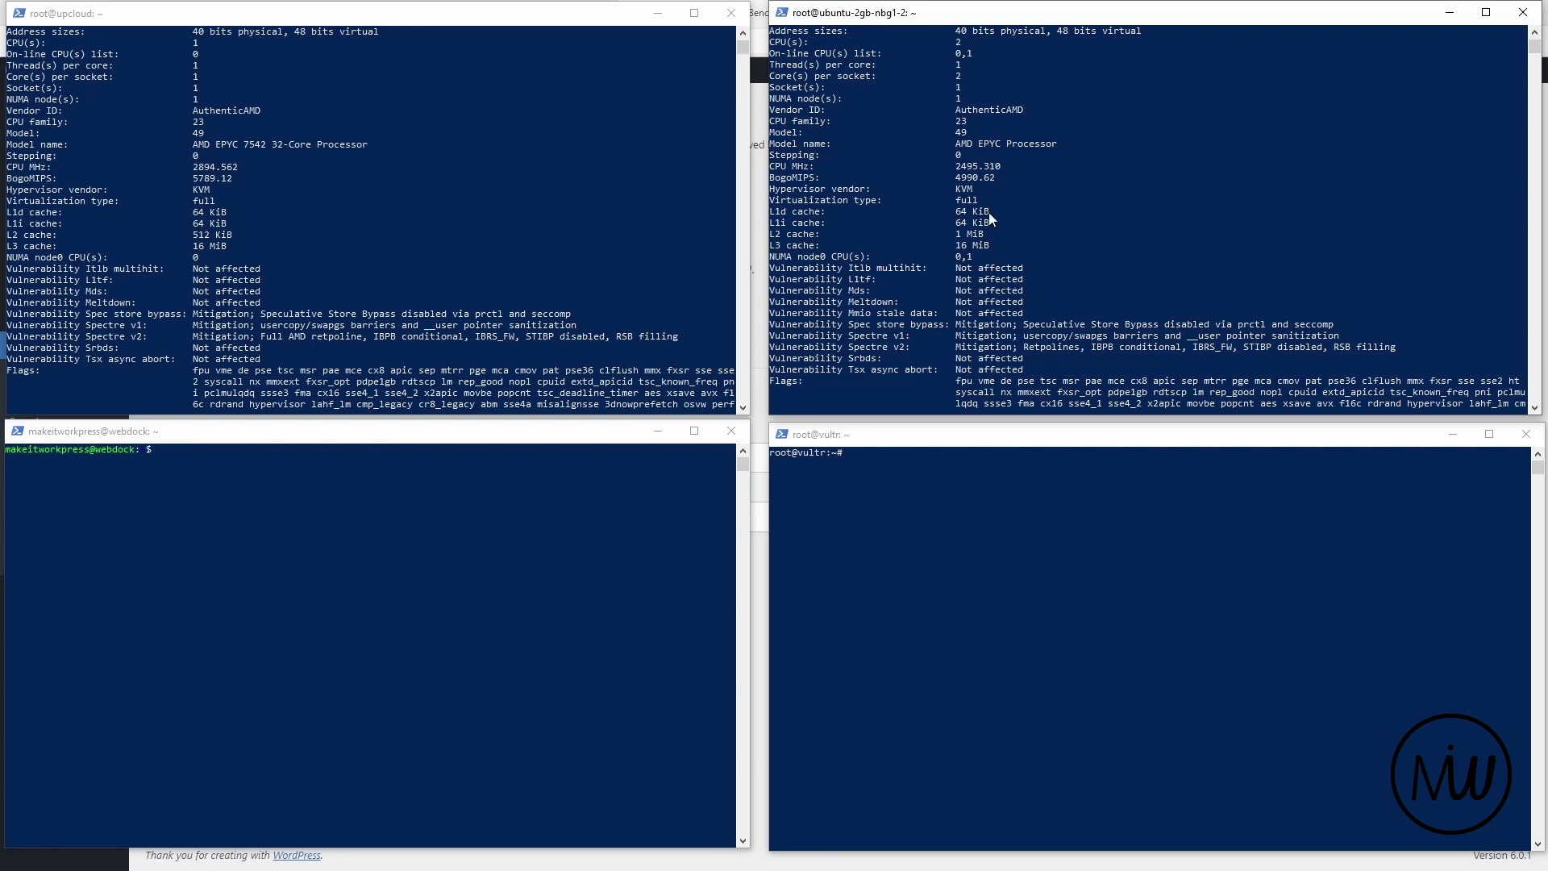
{"action": "scroll", "coordinate": [988, 211], "scroll_direction": "down", "scroll_amount": 2}
{"action": "scroll", "coordinate": [965, 254], "scroll_direction": "up", "scroll_amount": 2}
{"action": "left_click", "coordinate": [845, 457]}
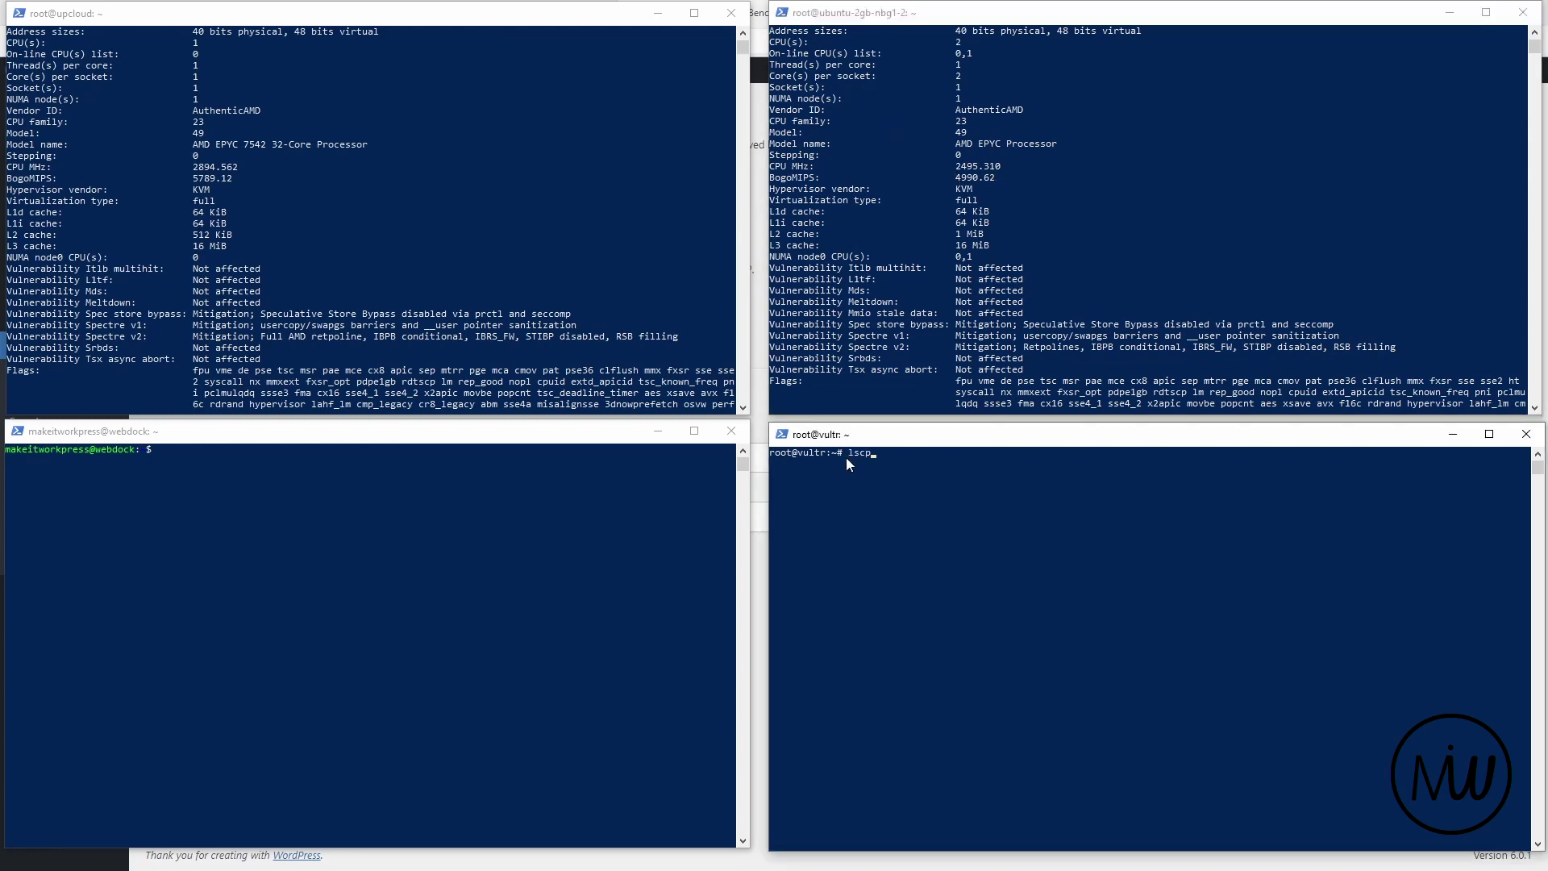
{"action": "key", "text": "Return"}
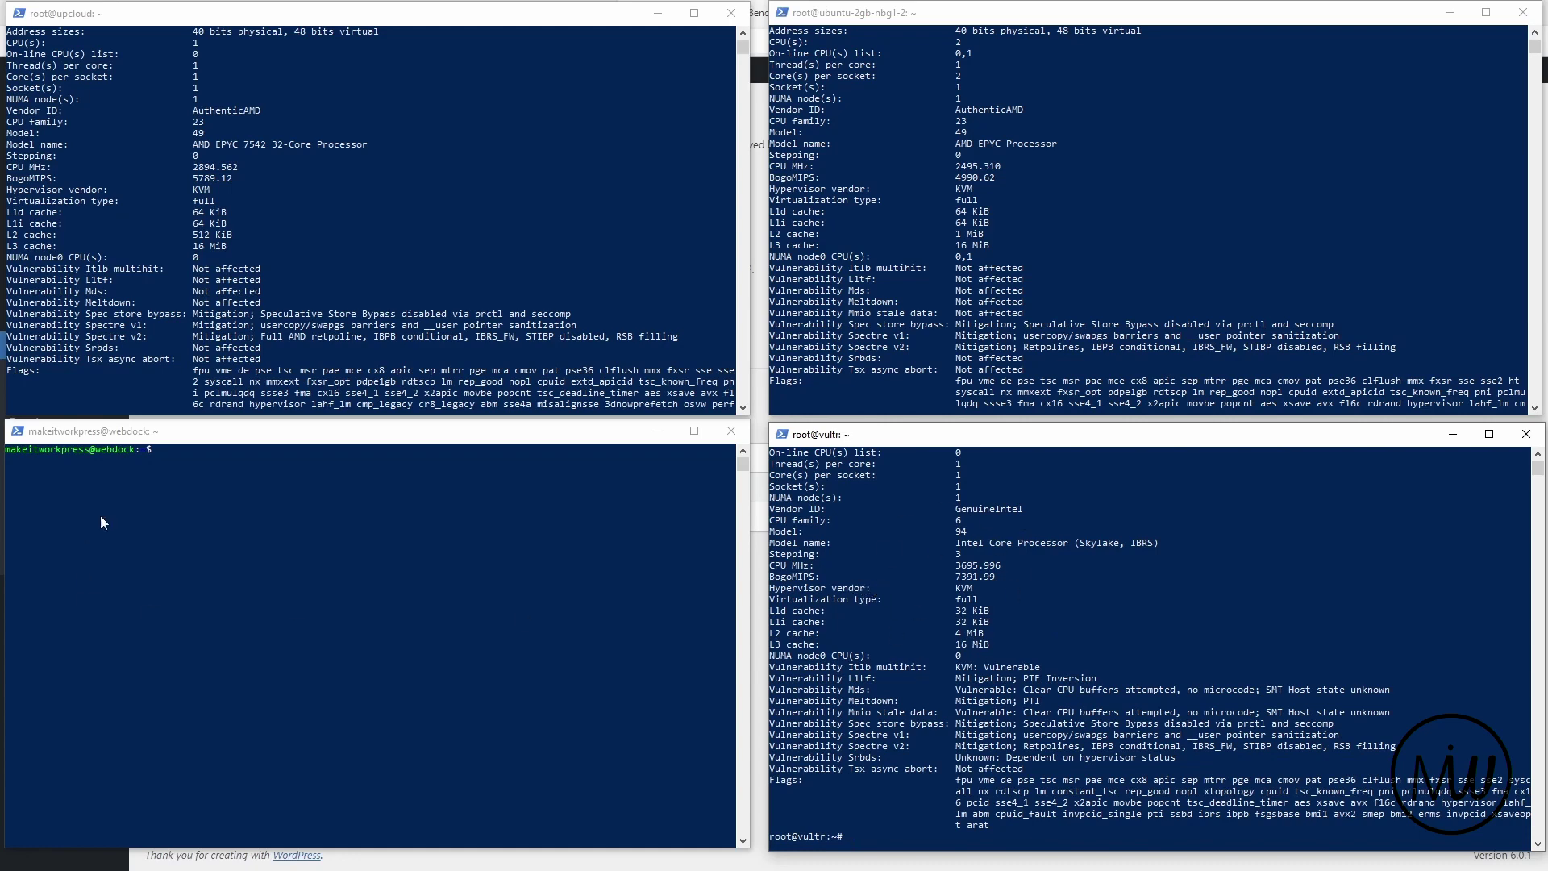
{"action": "left_click", "coordinate": [168, 457]}
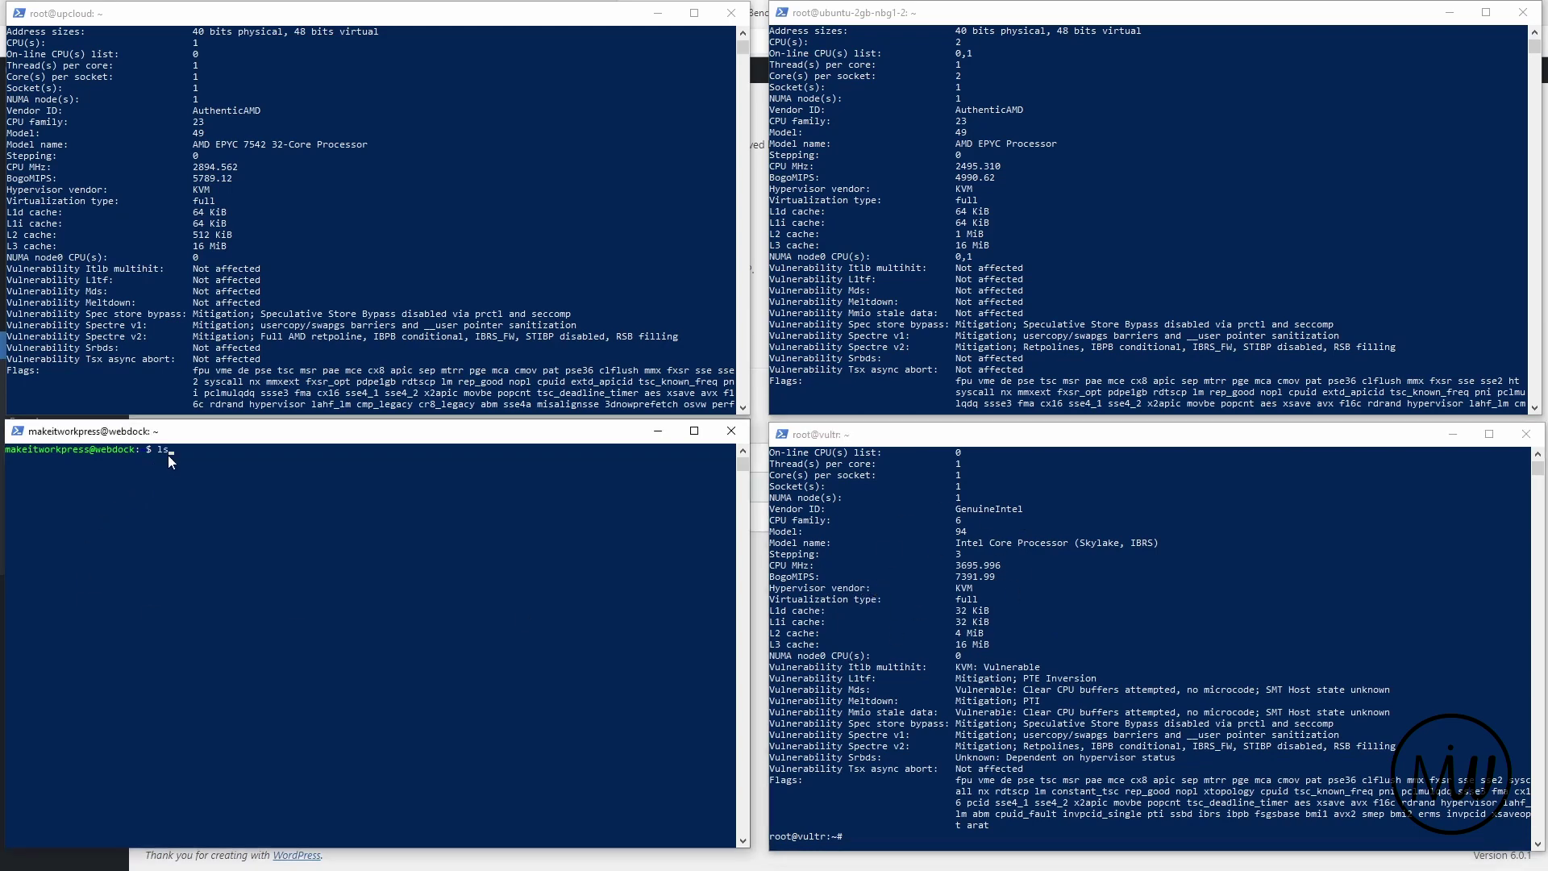
Run lscpu on the webdock server and review its AMD Ryzen 9 5950X details.
{"action": "key", "text": "Return"}
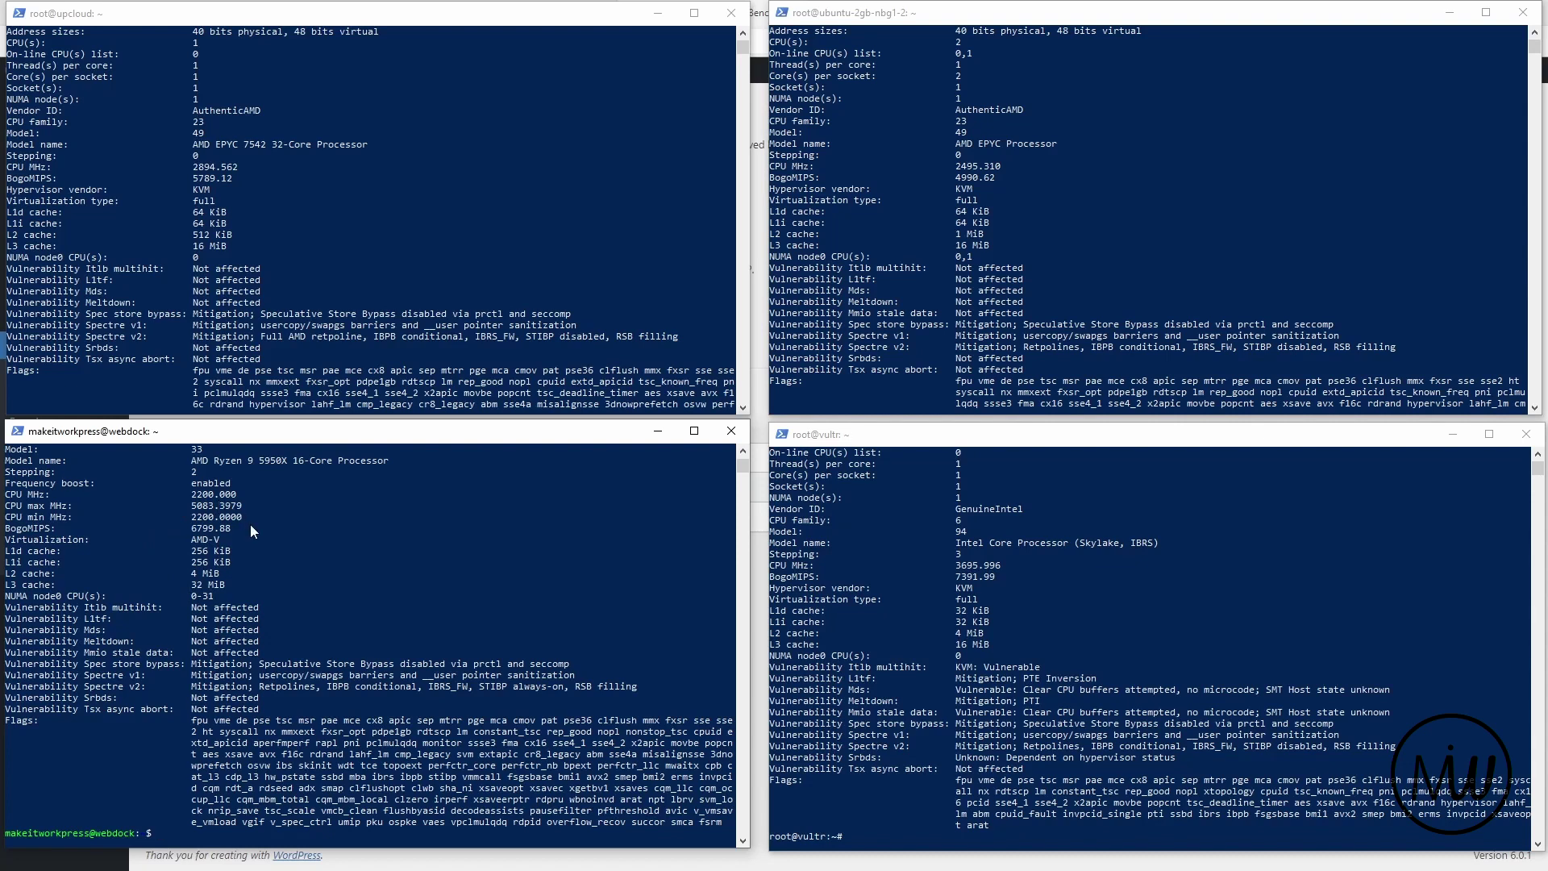
{"action": "scroll", "coordinate": [198, 510], "scroll_direction": "up", "scroll_amount": 5}
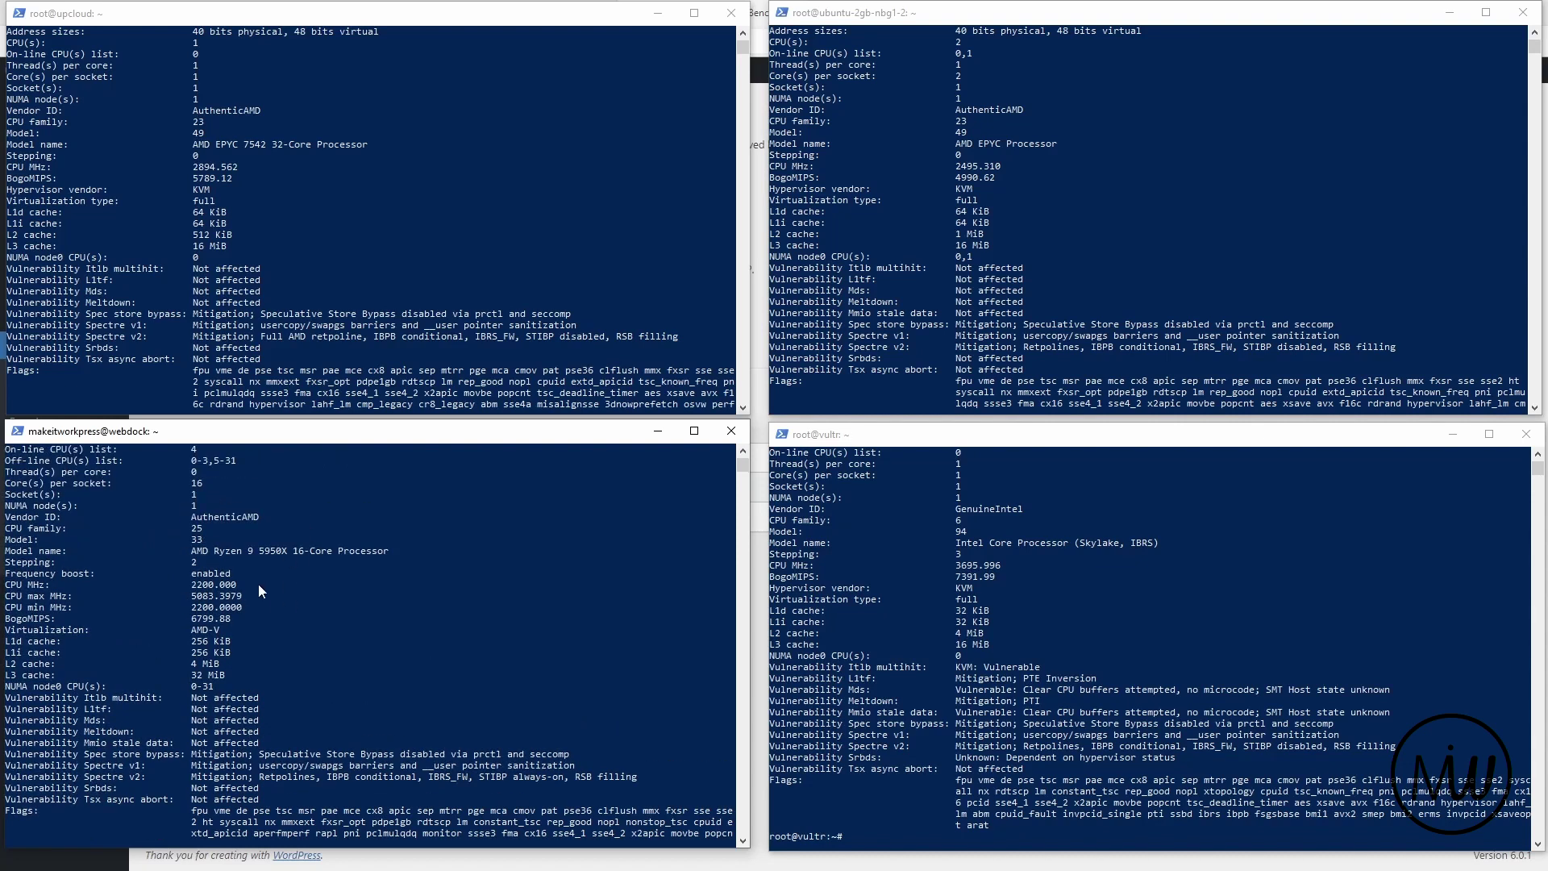
{"action": "scroll", "coordinate": [259, 584], "scroll_direction": "down", "scroll_amount": 3}
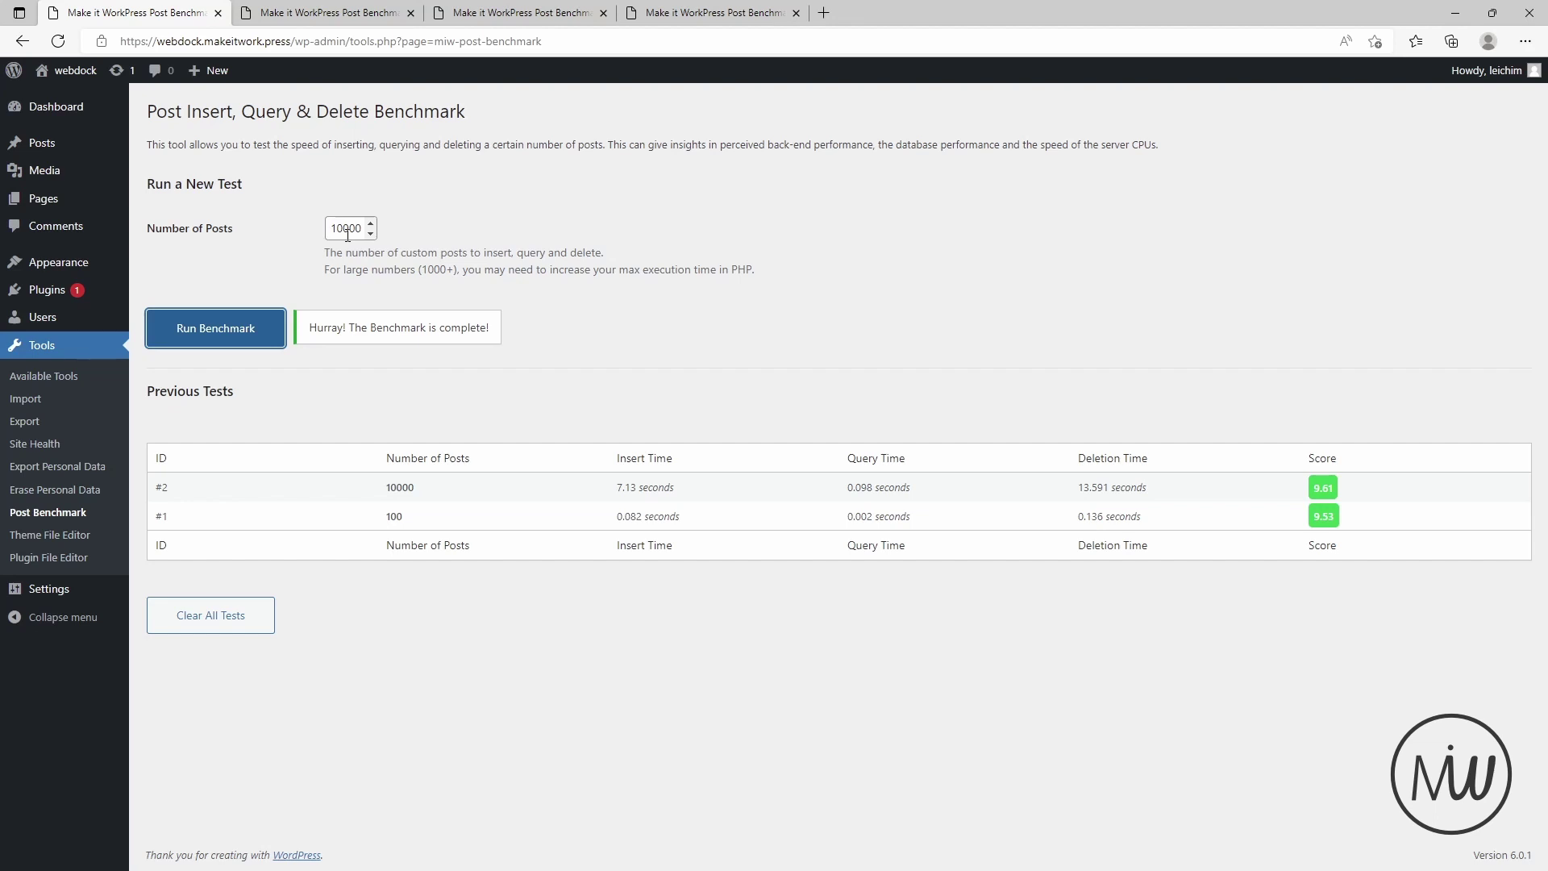
Run a 10-post benchmark on webdock (score 9.03) and highlight the 10 and 10000 post counts.
{"action": "left_click_drag", "start_coordinate": [362, 229], "coordinate": [344, 229]}
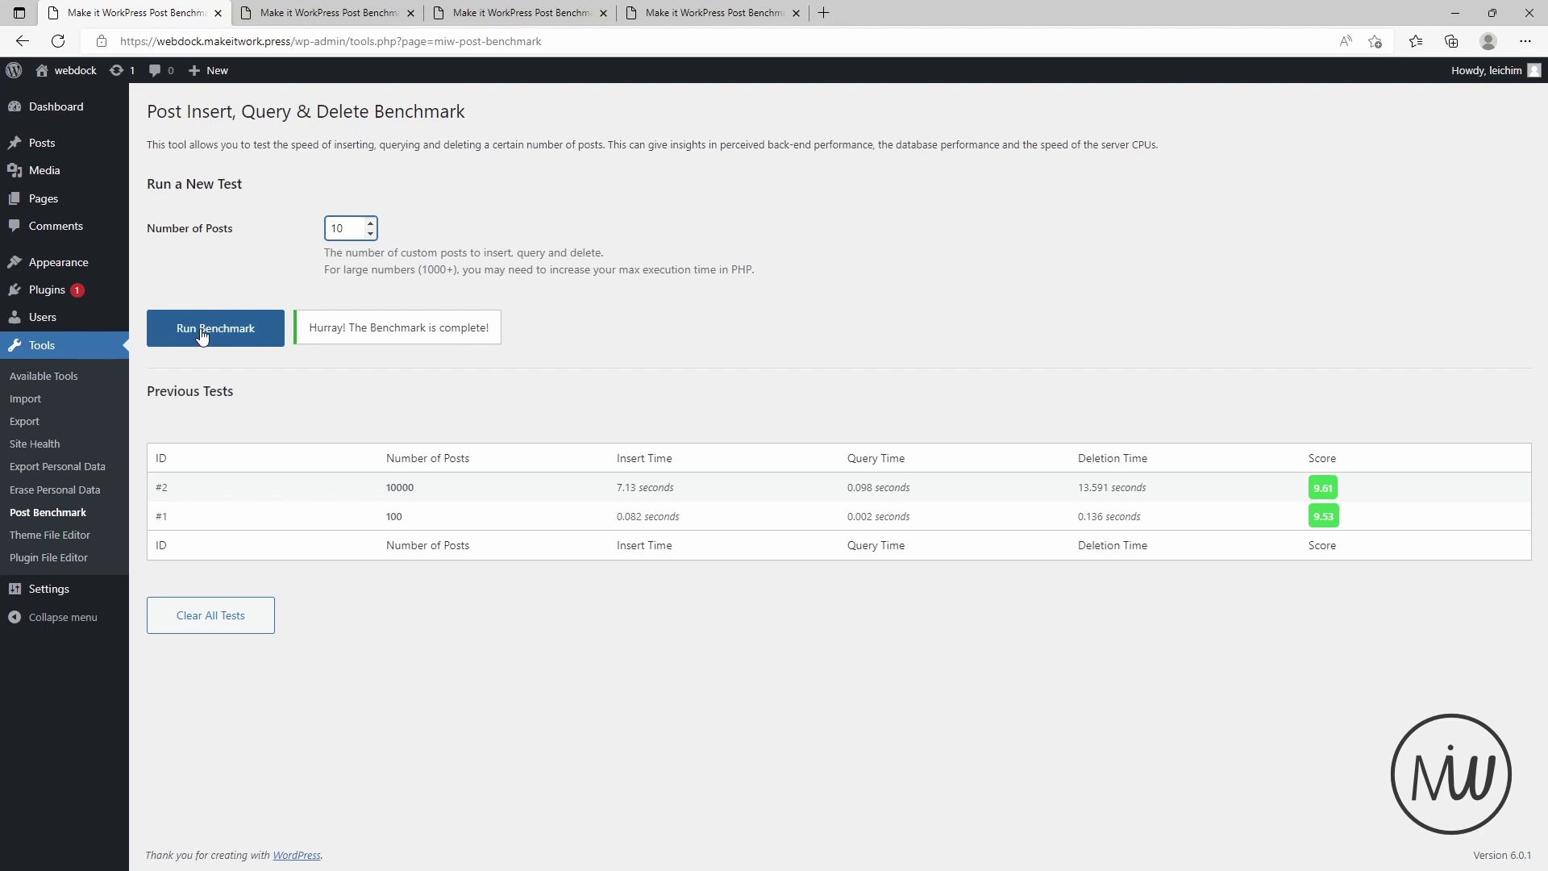
{"action": "left_click", "coordinate": [202, 335]}
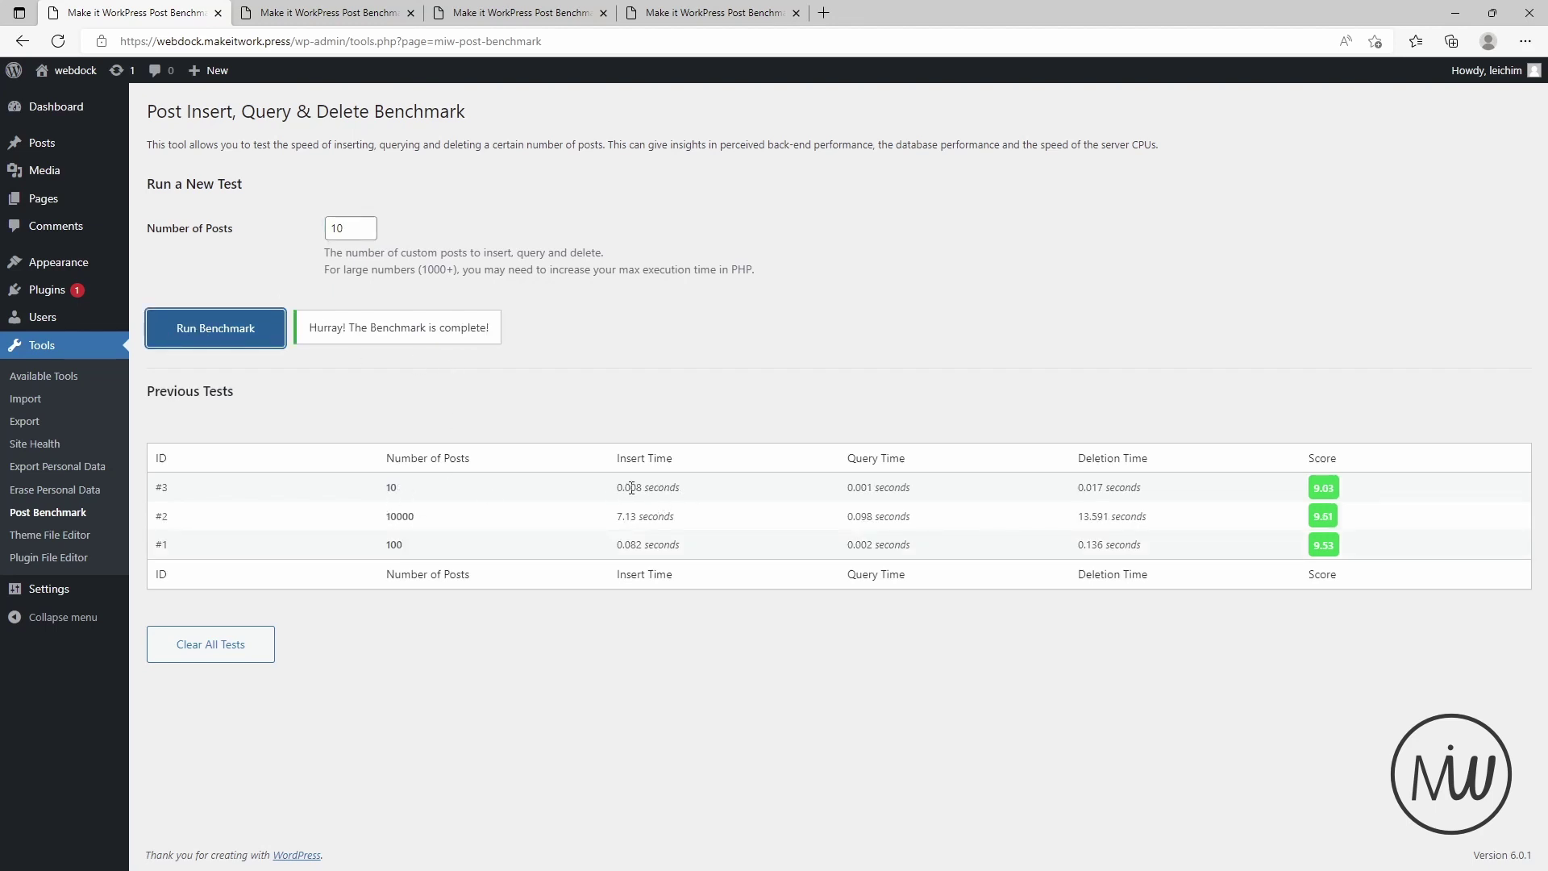
{"action": "double_click", "coordinate": [390, 489]}
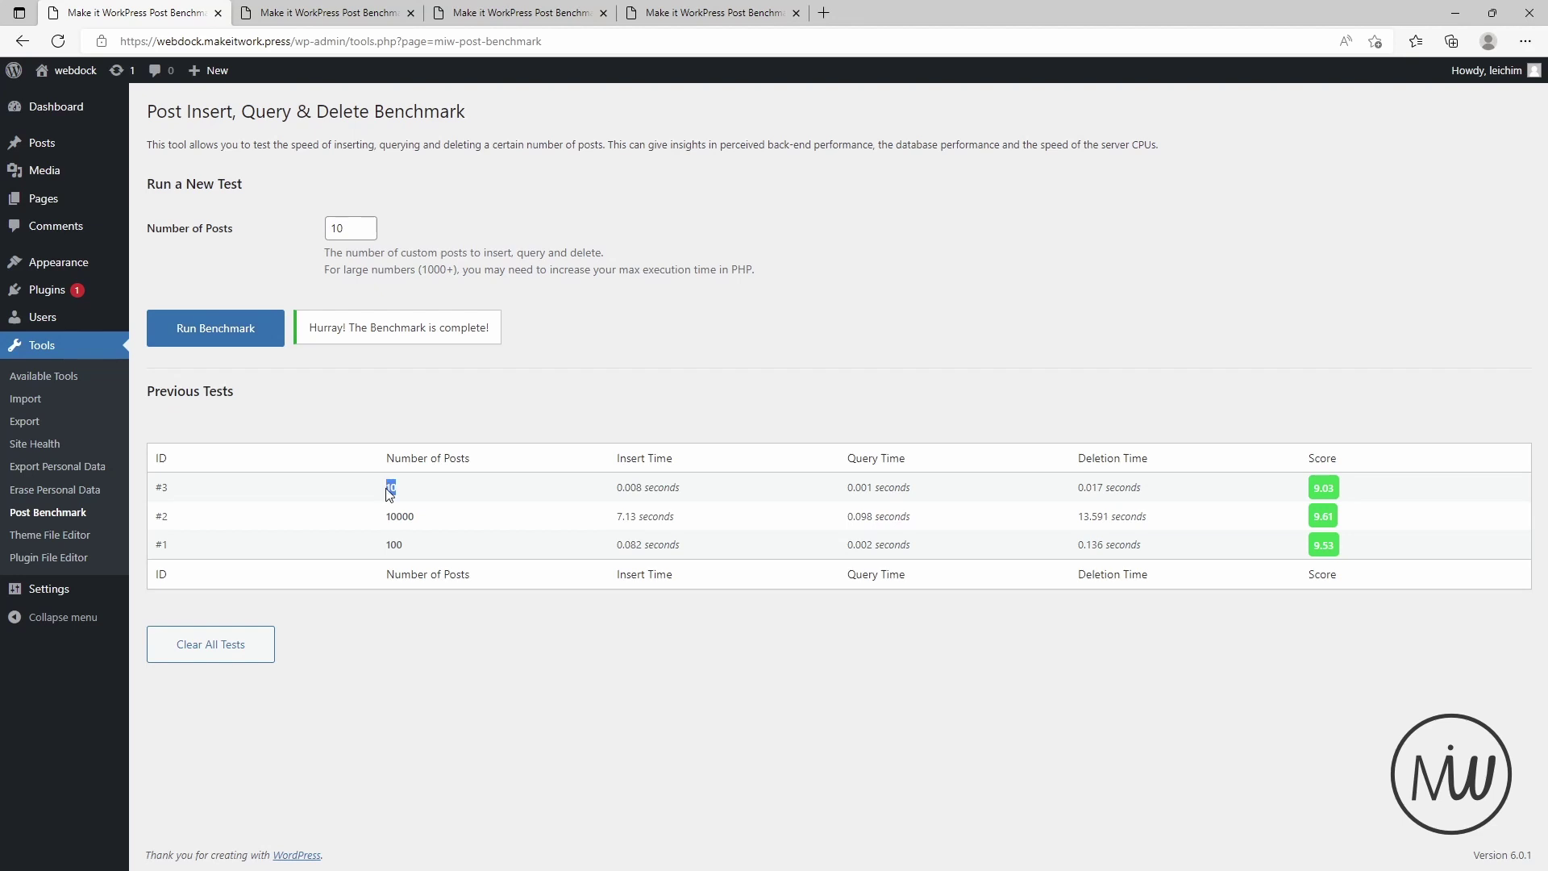
{"action": "left_click", "coordinate": [821, 353]}
{"action": "left_click_drag", "start_coordinate": [386, 516], "coordinate": [428, 523]}
{"action": "left_click", "coordinate": [420, 529]}
Run a 1000-post benchmark on the upcloud site.
{"action": "left_click", "coordinate": [290, 18]}
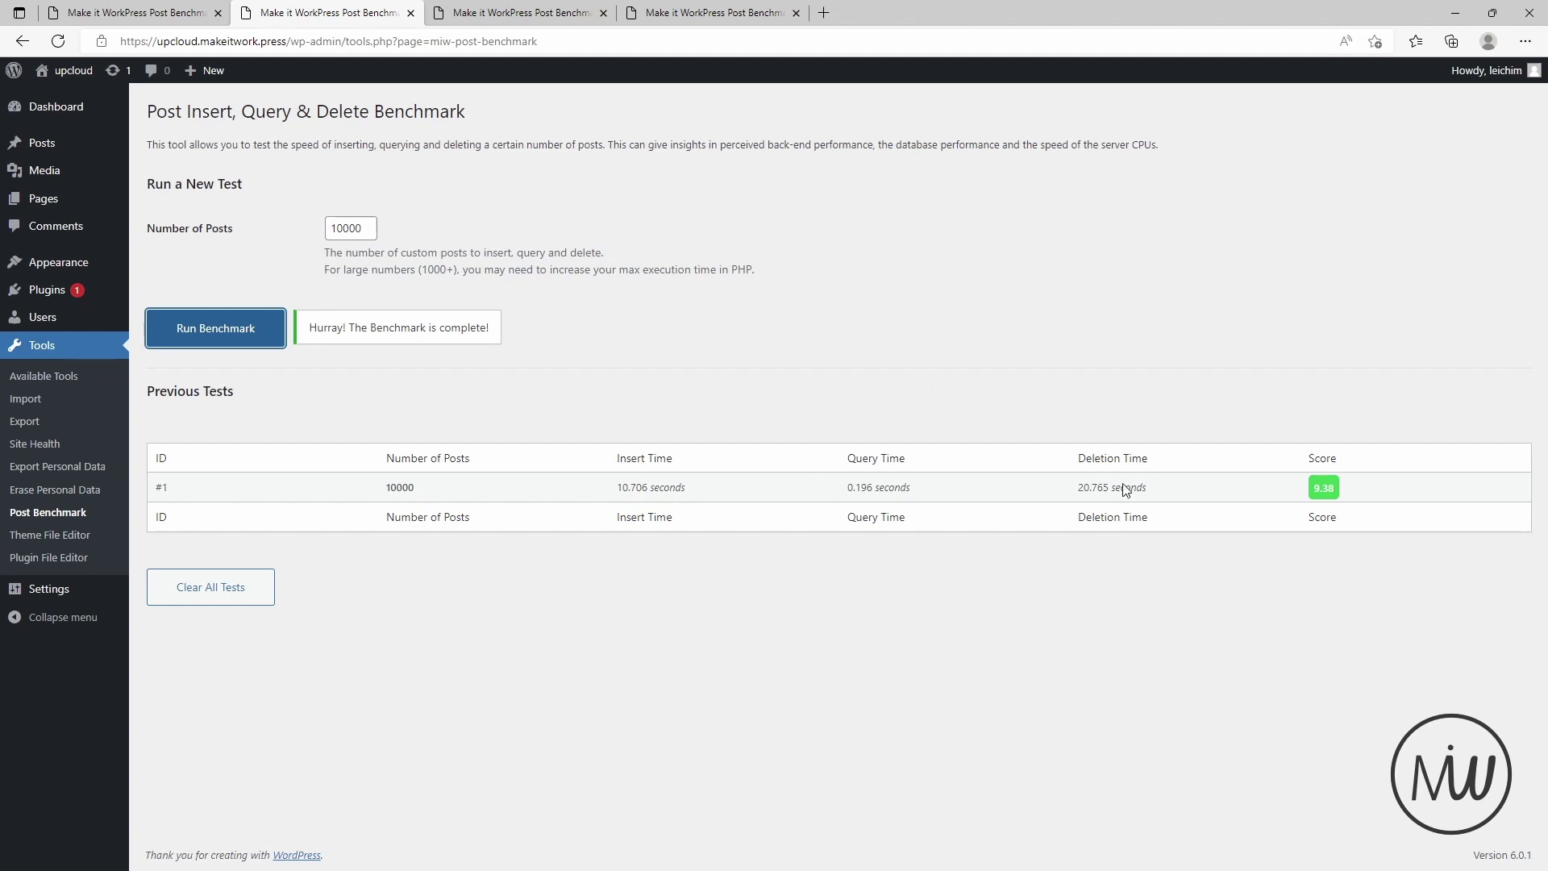
{"action": "double_click", "coordinate": [347, 228]}
{"action": "type", "text": "1000"}
{"action": "left_click", "coordinate": [215, 337]}
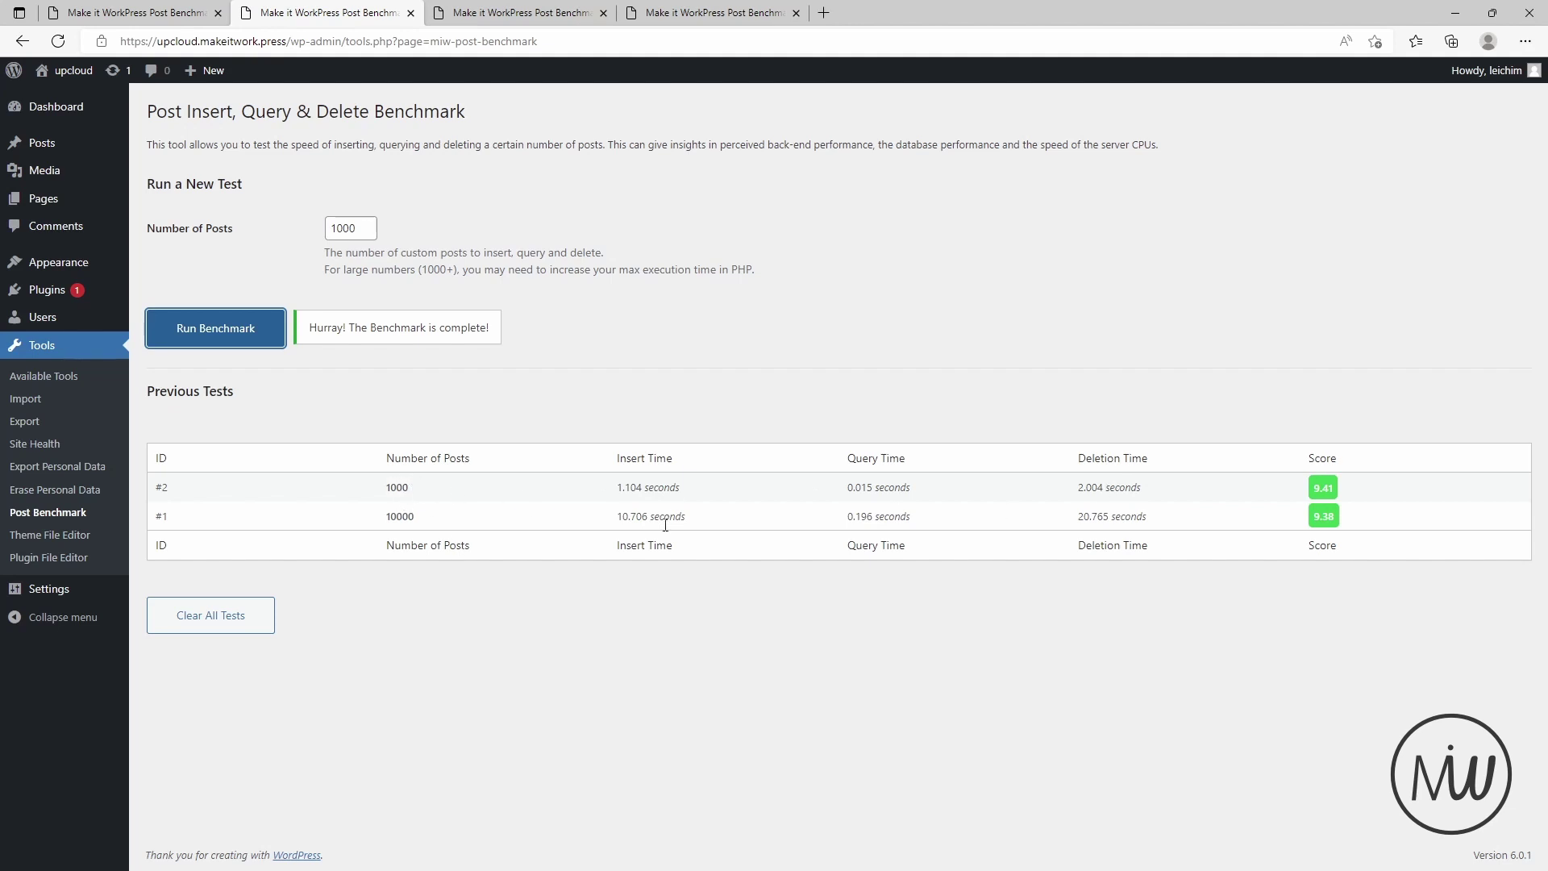
Rerun the upcloud benchmark with 100 posts (score 9.32) and move the vultr tab third.
{"action": "left_click", "coordinate": [357, 228]}
{"action": "key", "text": "BackSpace"}
{"action": "left_click", "coordinate": [248, 339]}
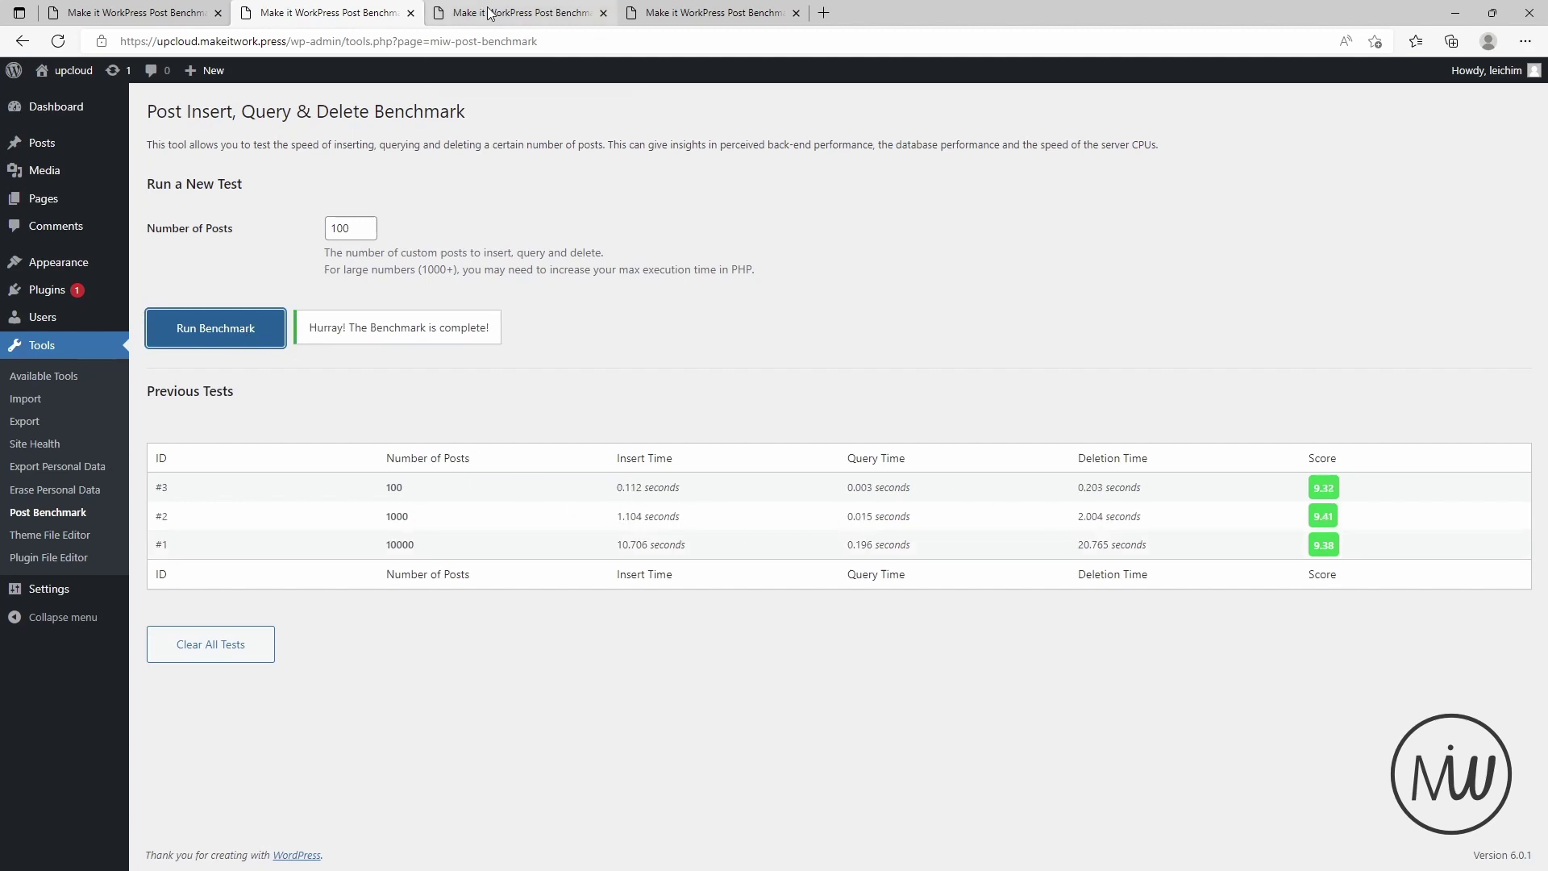
{"action": "left_click_drag", "start_coordinate": [702, 18], "coordinate": [522, 20]}
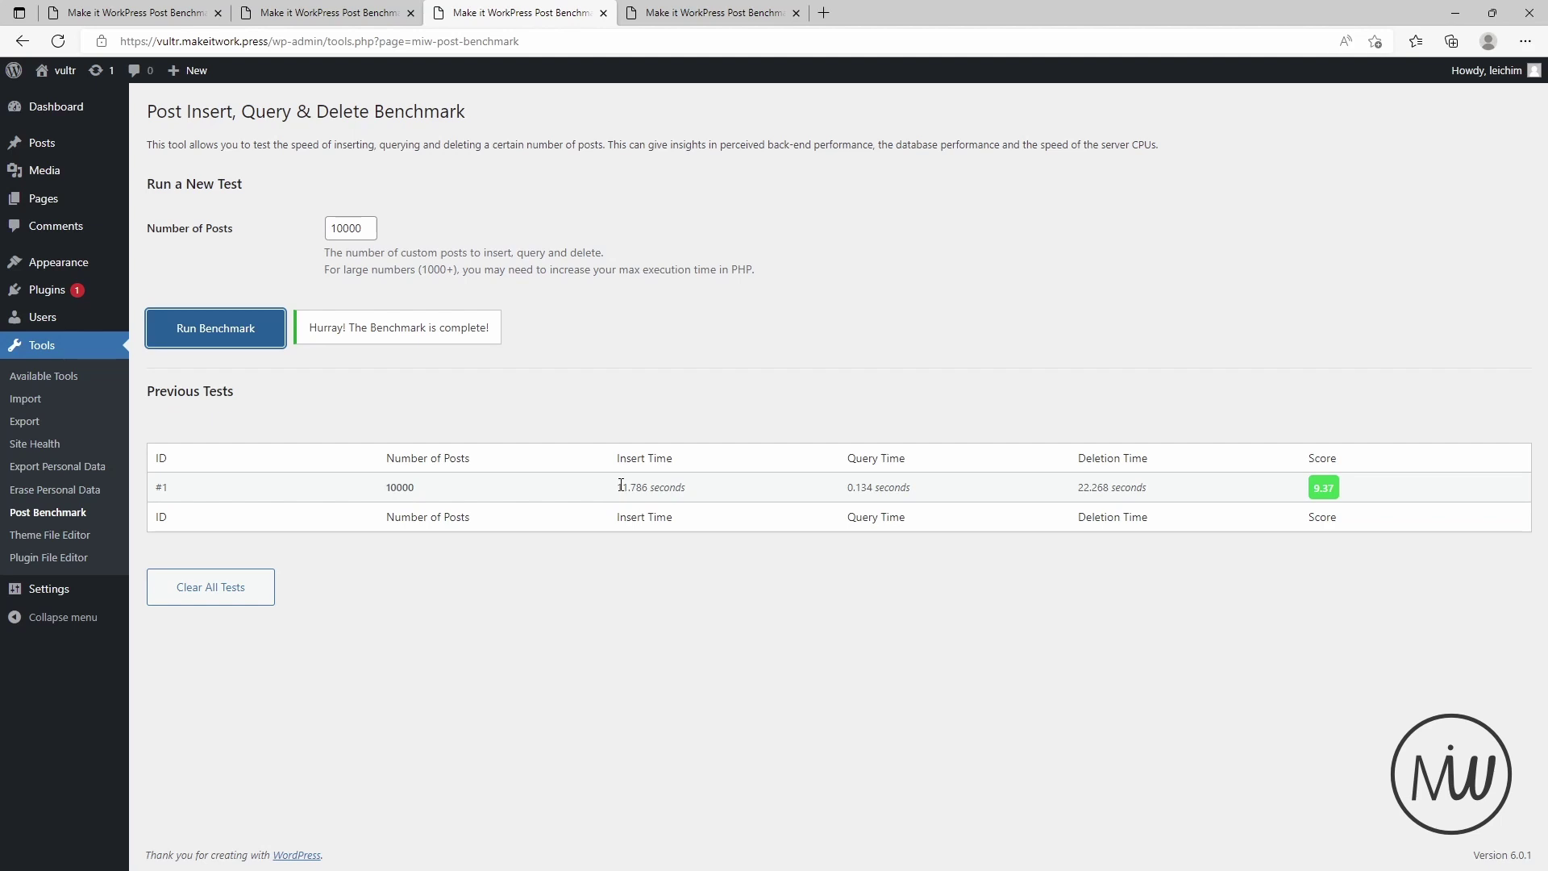
Run the vultr site's benchmark with 1000 posts instead of 10000.
{"action": "left_click", "coordinate": [331, 19]}
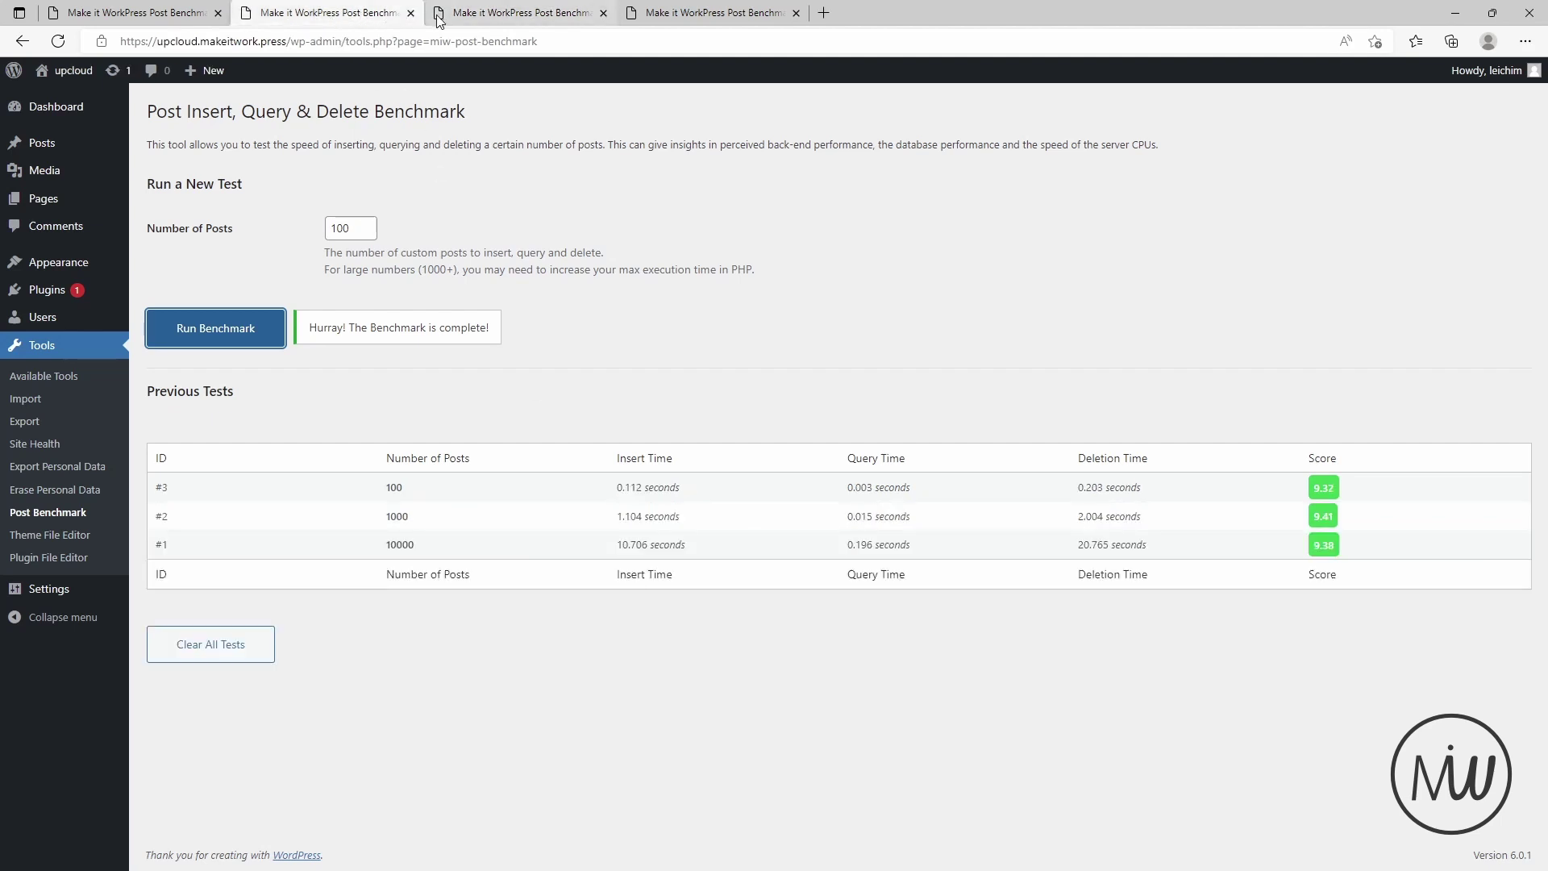
{"action": "left_click", "coordinate": [476, 20]}
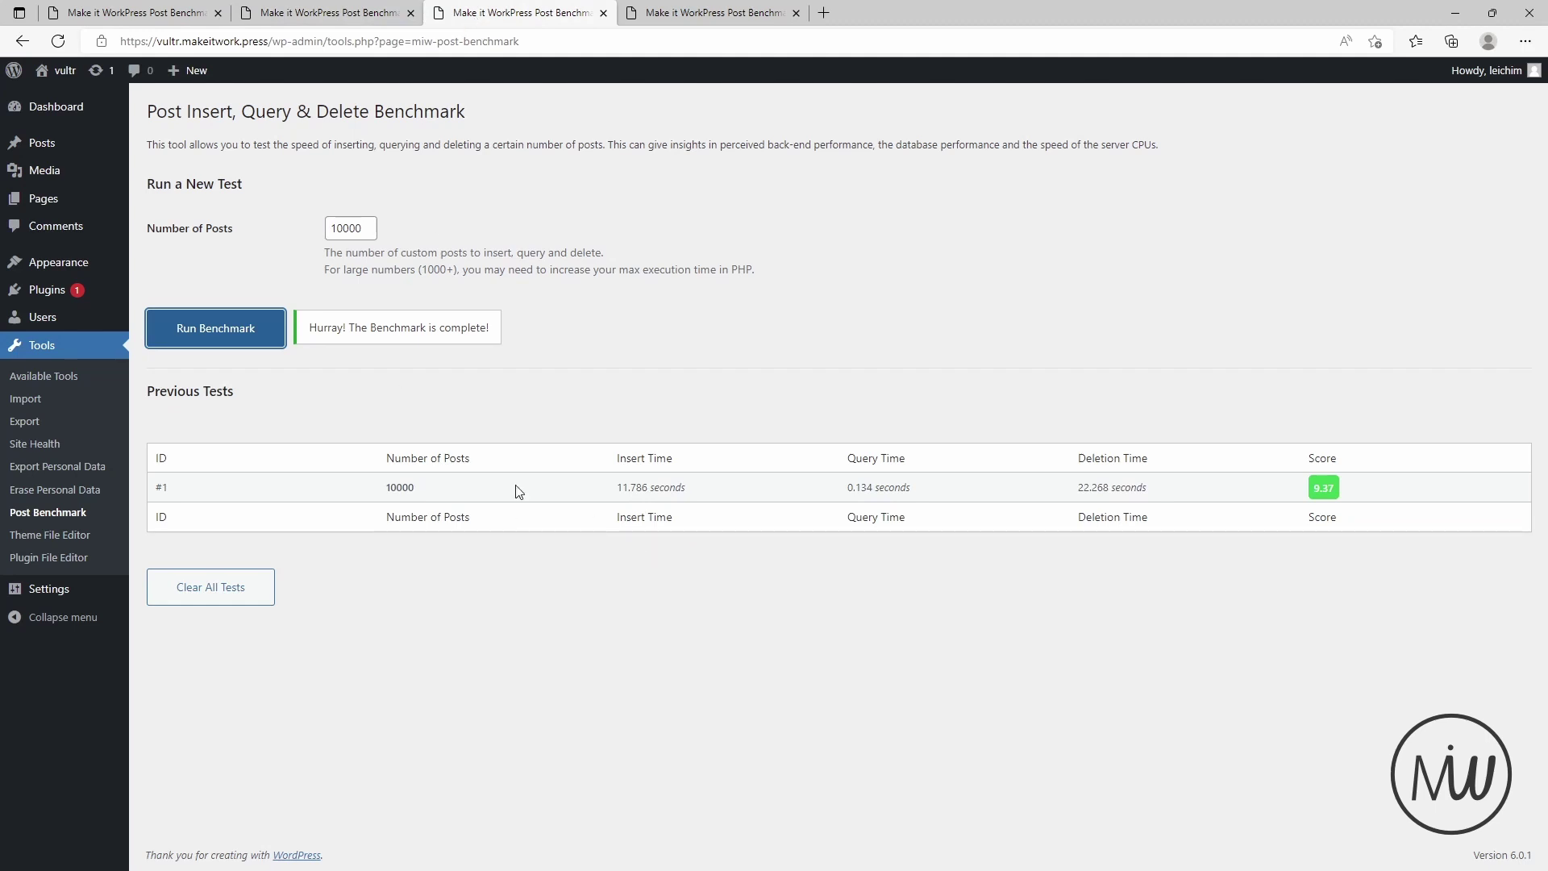
{"action": "left_click", "coordinate": [362, 230]}
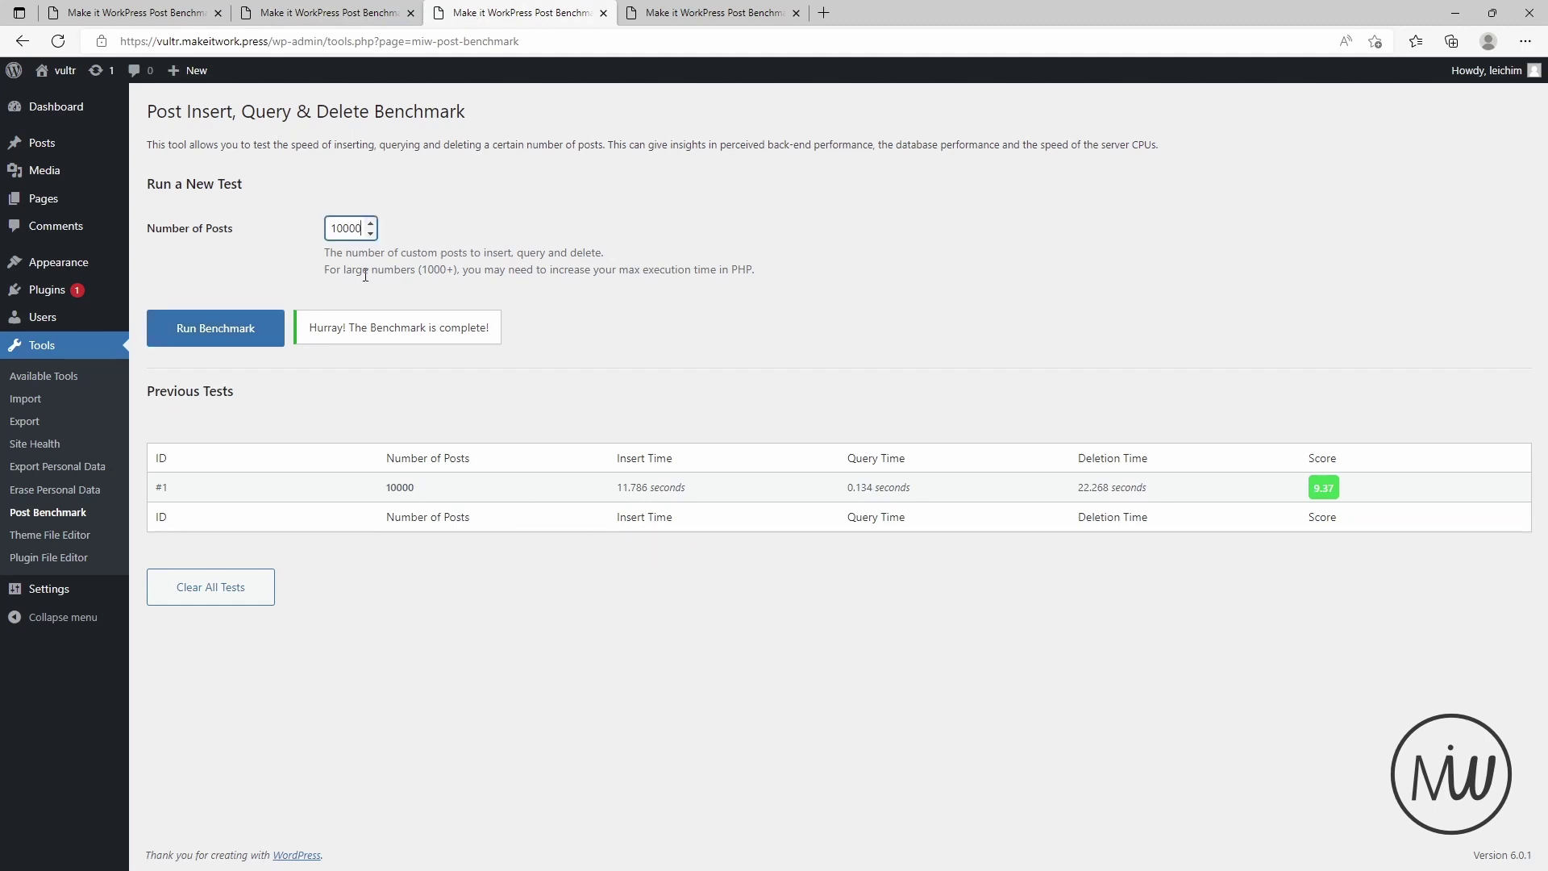
{"action": "key", "text": "BackSpace"}
{"action": "left_click", "coordinate": [234, 334]}
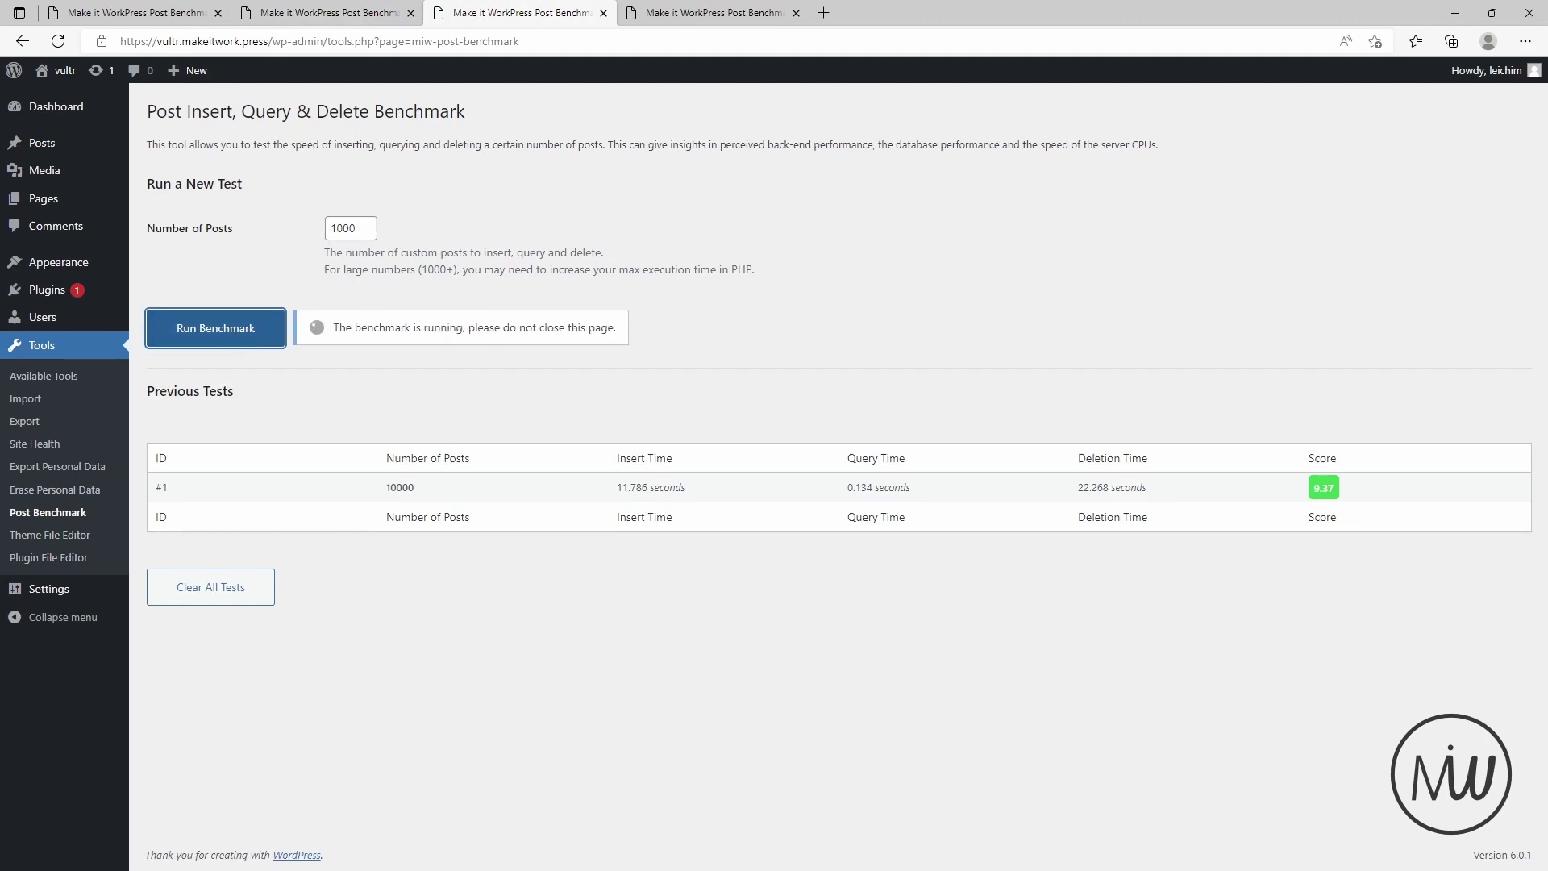
Check the vultr and upcloud servers' CPU details, then return to the benchmark page.
{"action": "key", "text": "alt+Tab"}
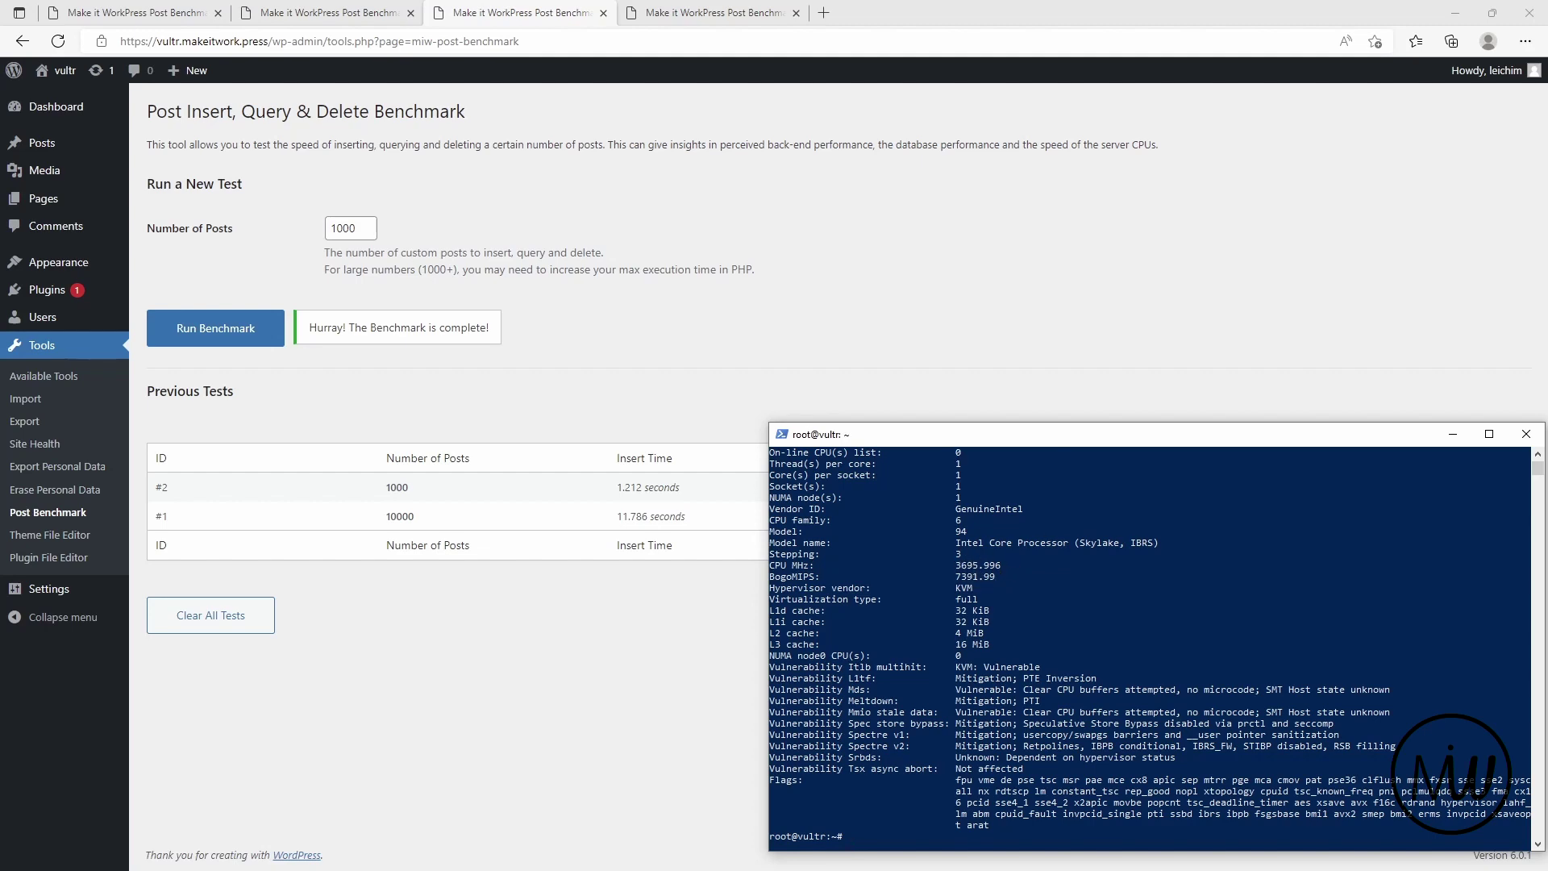
{"action": "key", "text": "alt+Tab"}
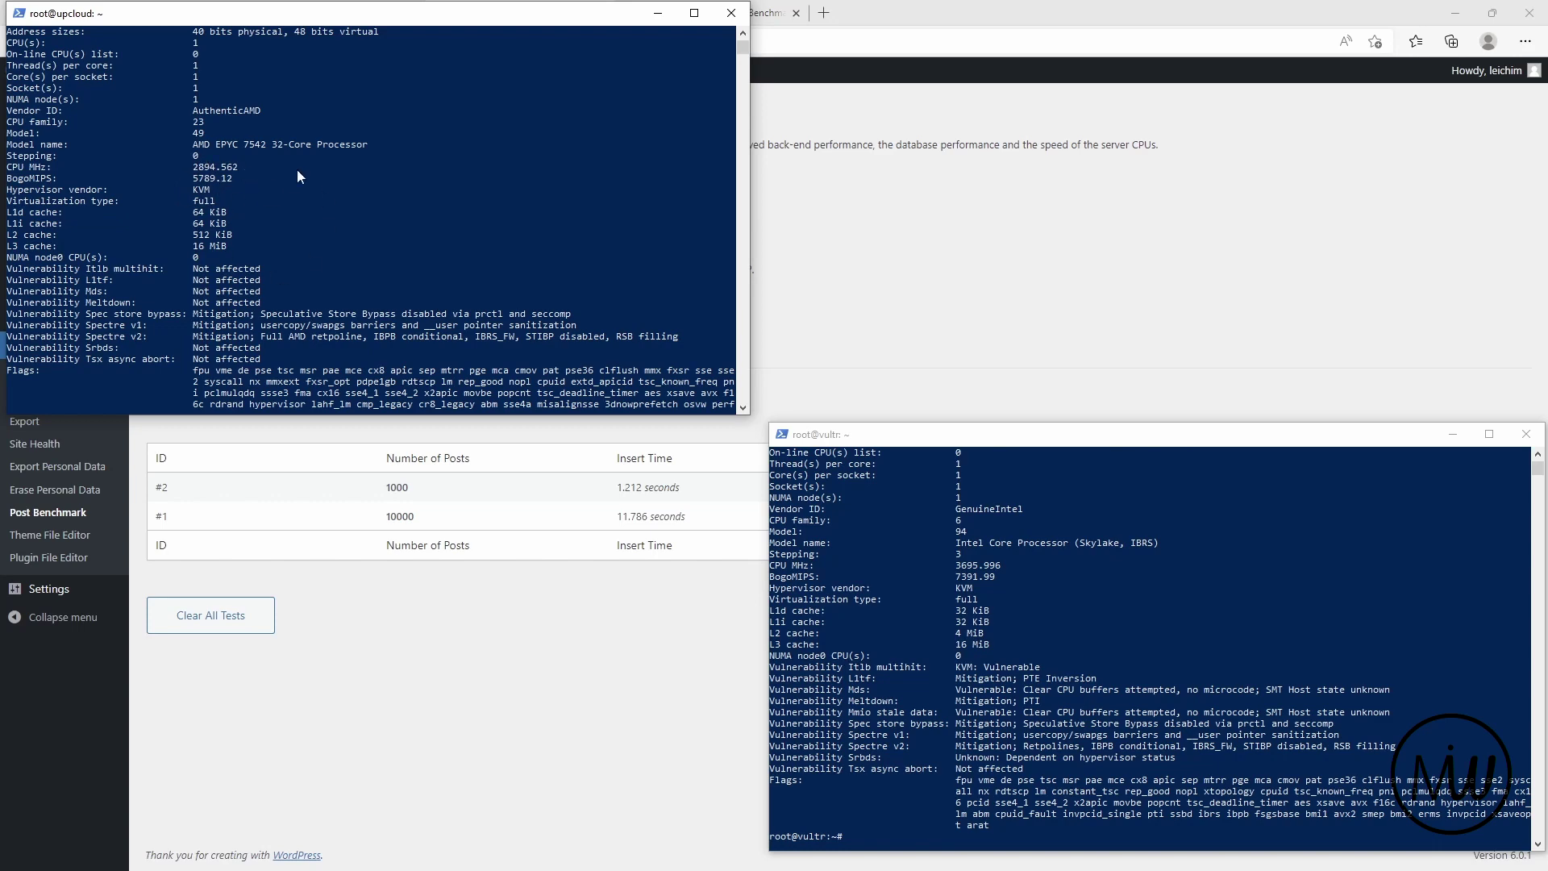
{"action": "left_click", "coordinate": [855, 283]}
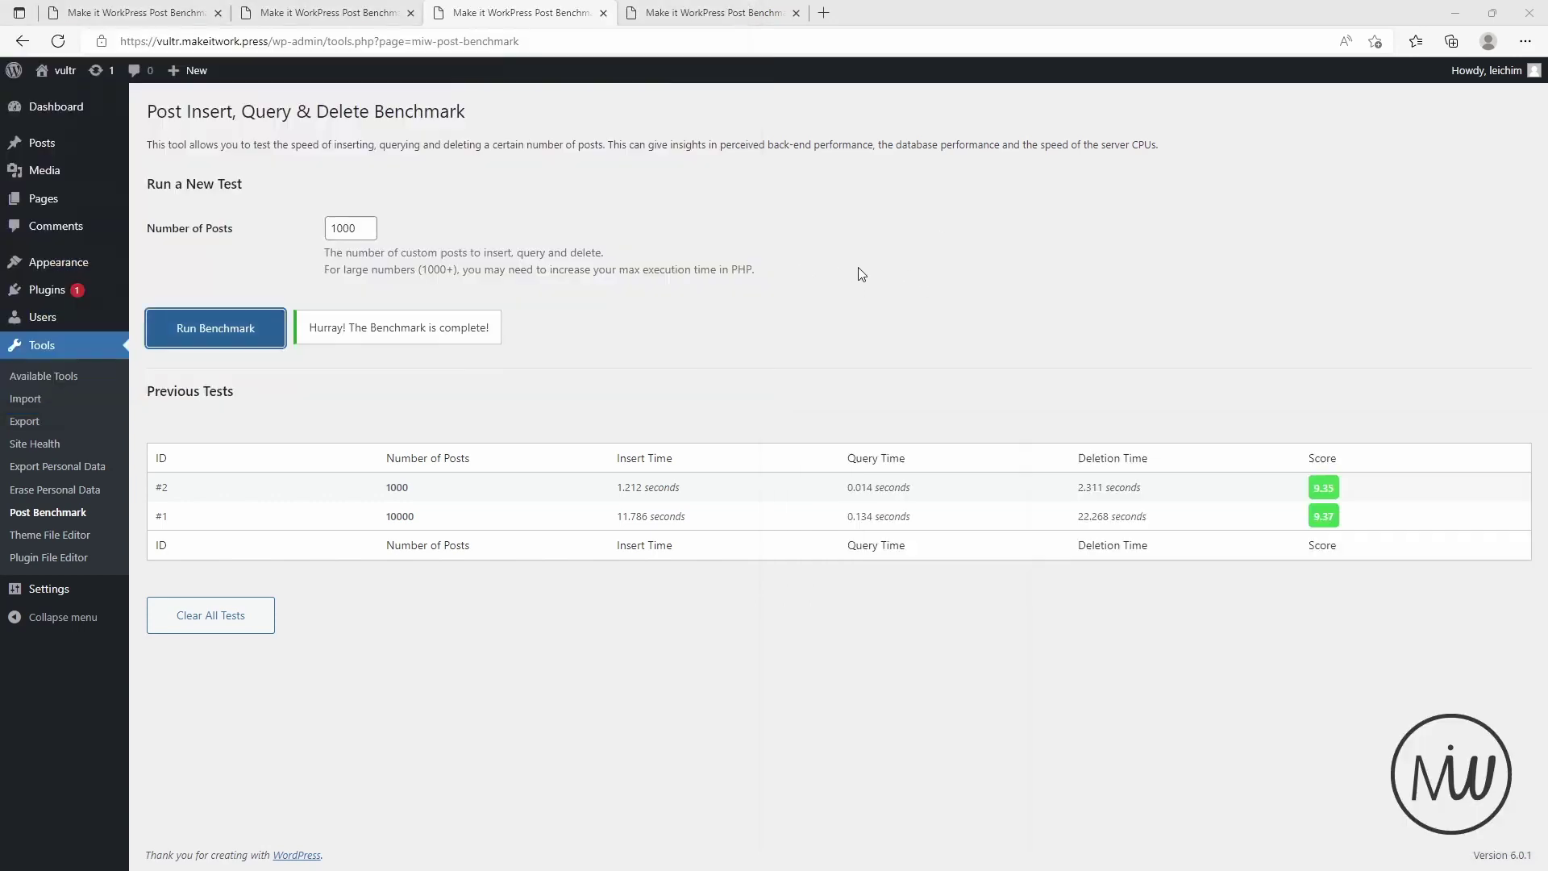
{"action": "left_click", "coordinate": [700, 13]}
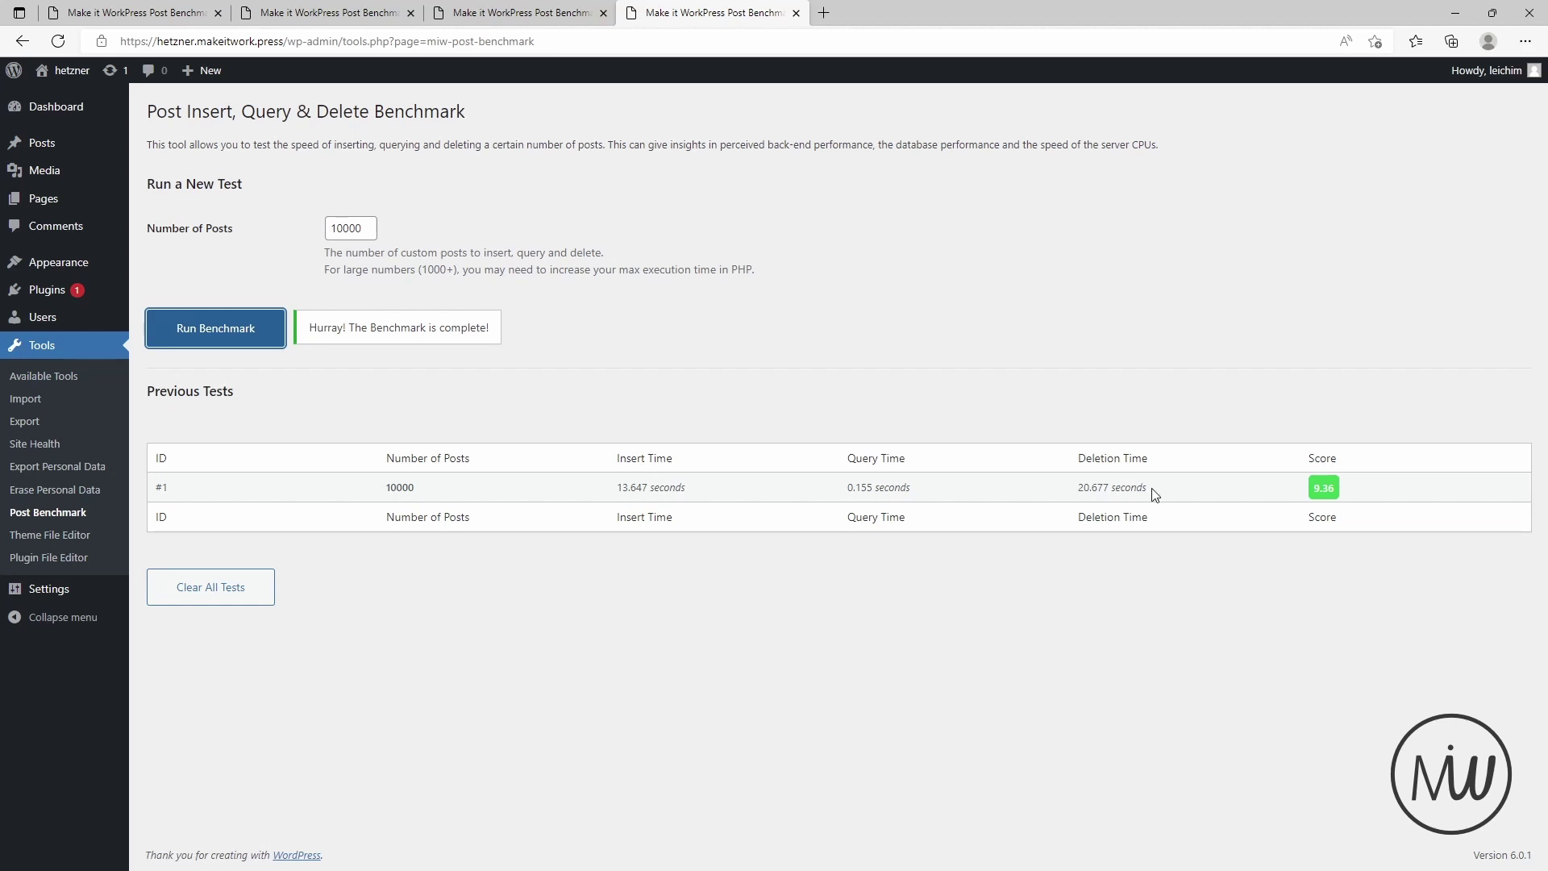
{"action": "left_click", "coordinate": [554, 15]}
{"action": "key", "text": "ctrl+Tab"}
{"action": "left_click", "coordinate": [554, 15]}
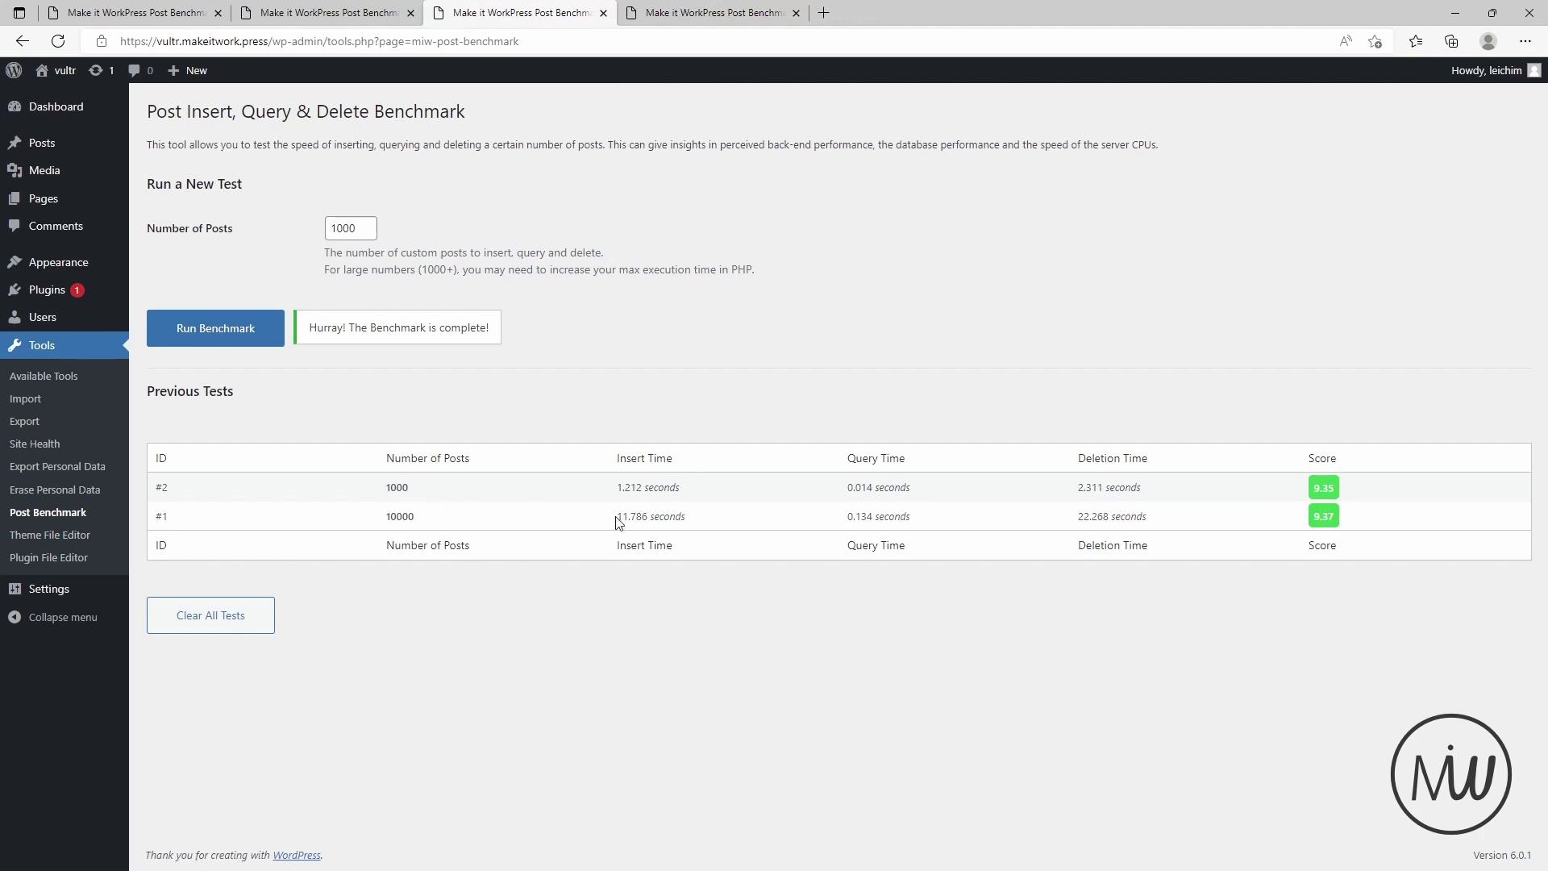
{"action": "left_click_drag", "start_coordinate": [617, 517], "coordinate": [626, 517]}
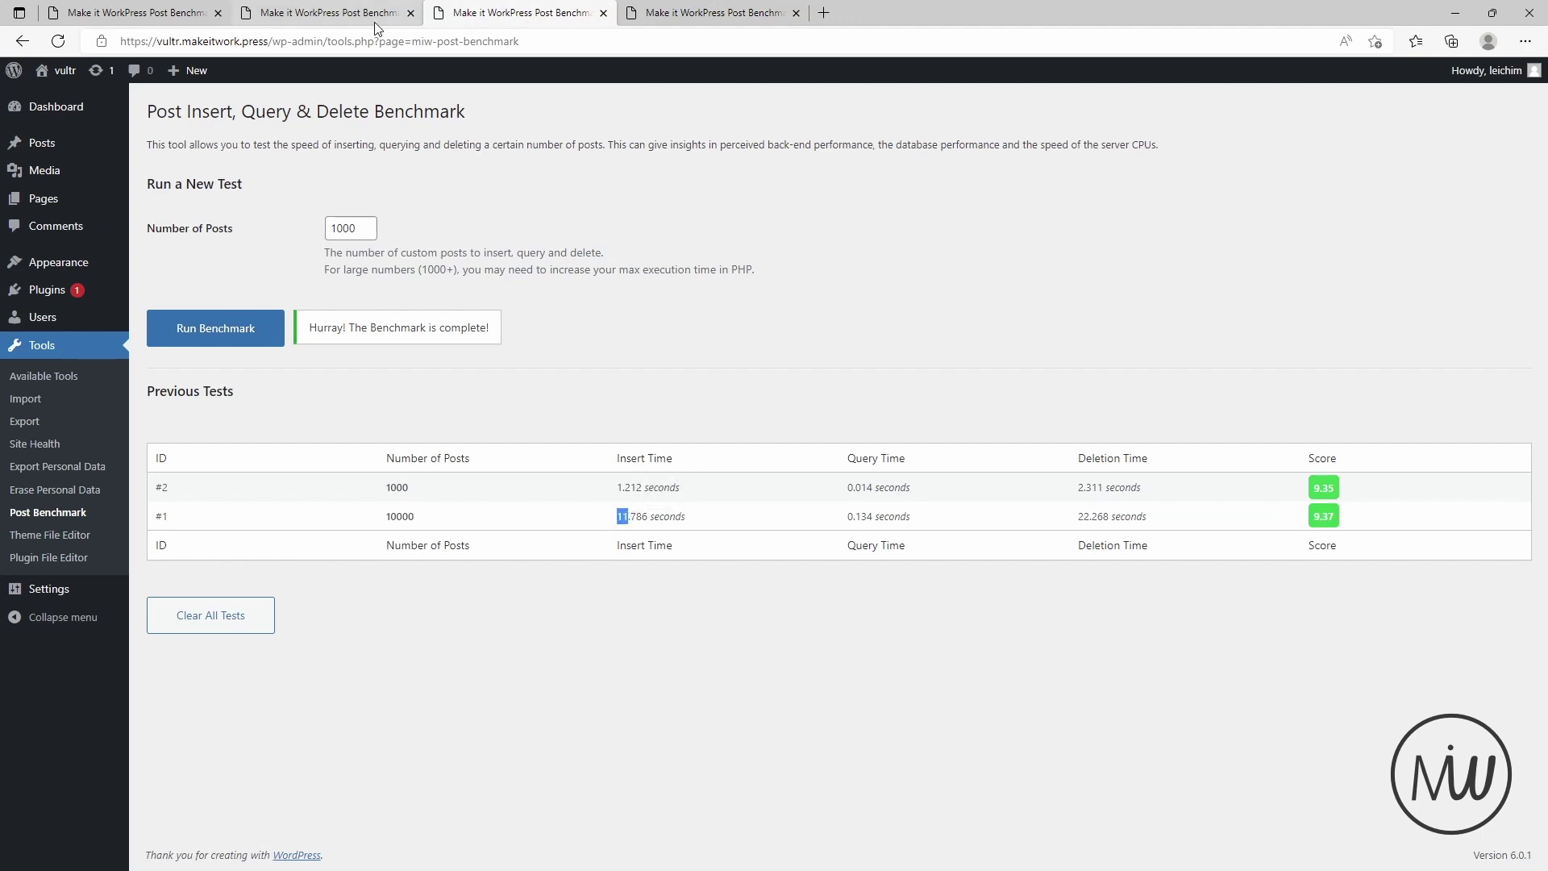
{"action": "left_click", "coordinate": [355, 15]}
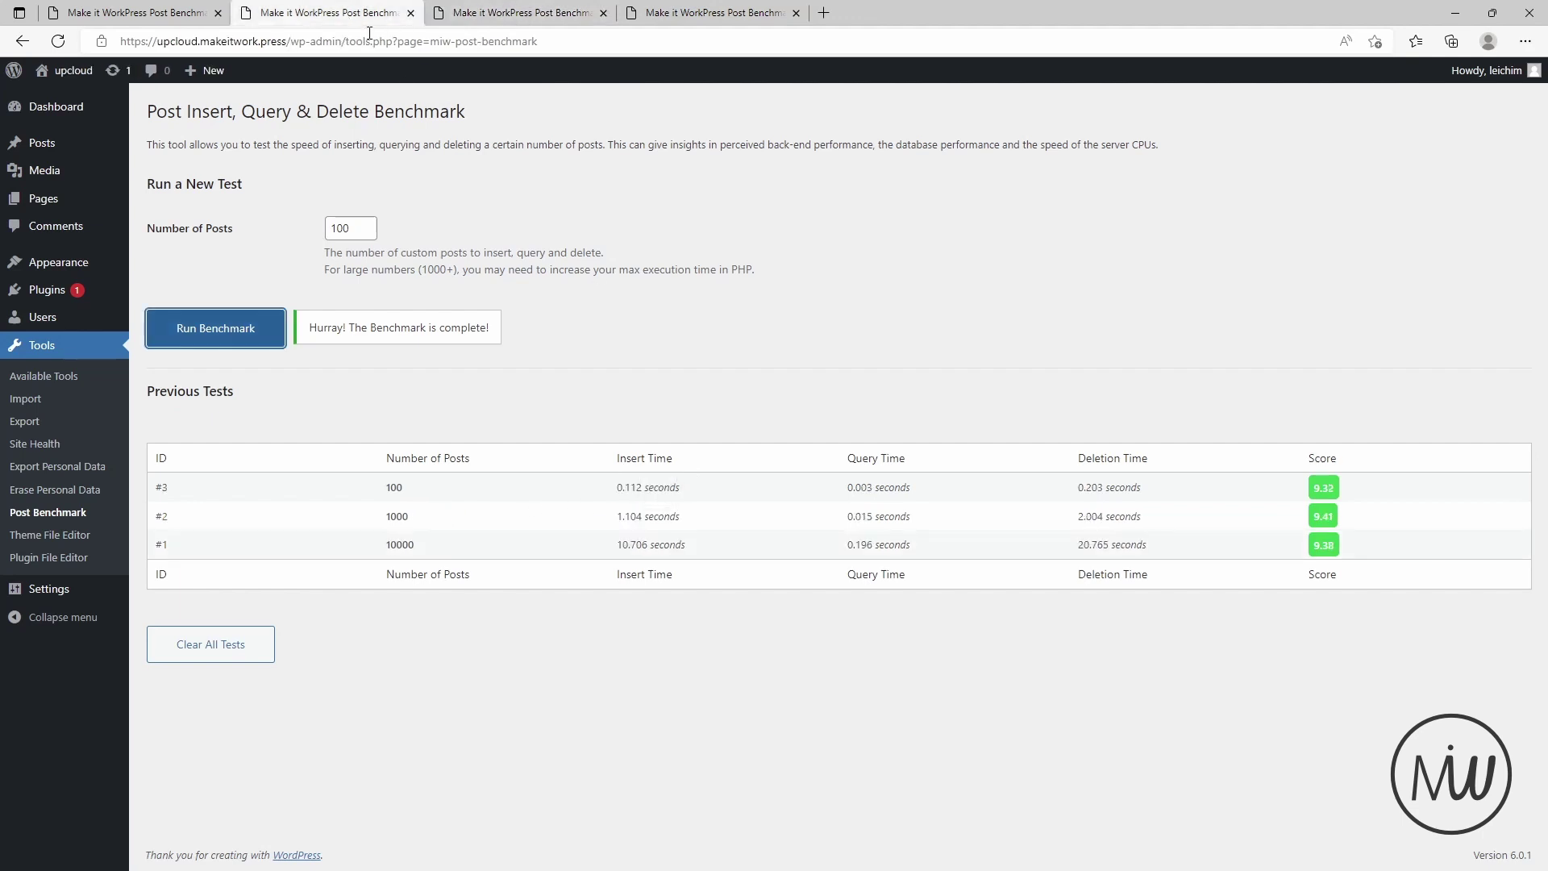
{"action": "left_click", "coordinate": [139, 15]}
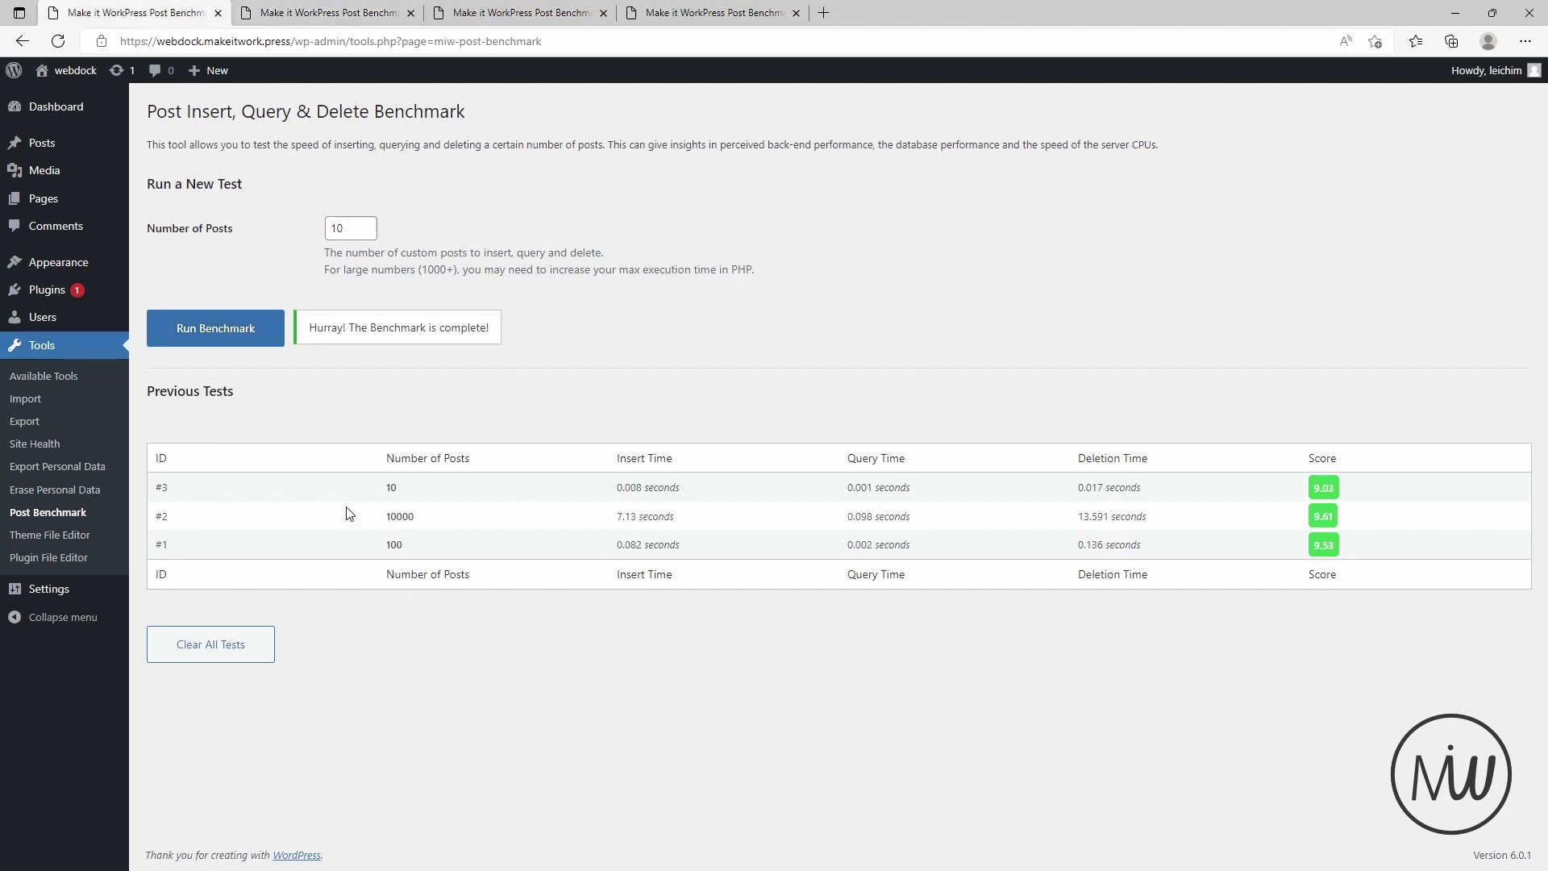
{"action": "left_click_drag", "start_coordinate": [617, 517], "coordinate": [626, 517]}
{"action": "left_click", "coordinate": [334, 21]}
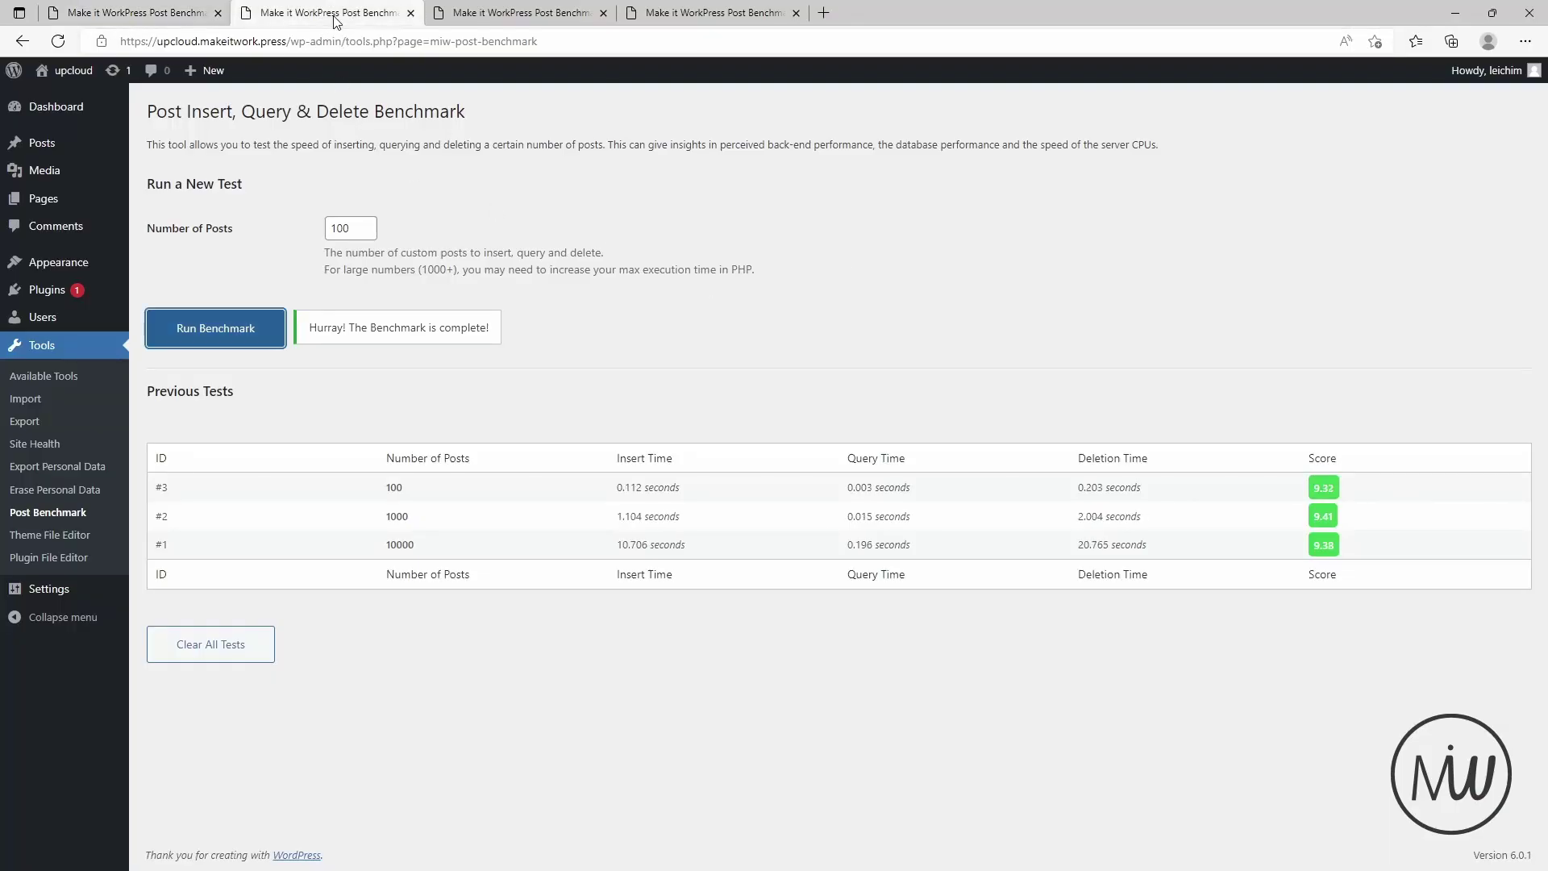
{"action": "left_click", "coordinate": [511, 17]}
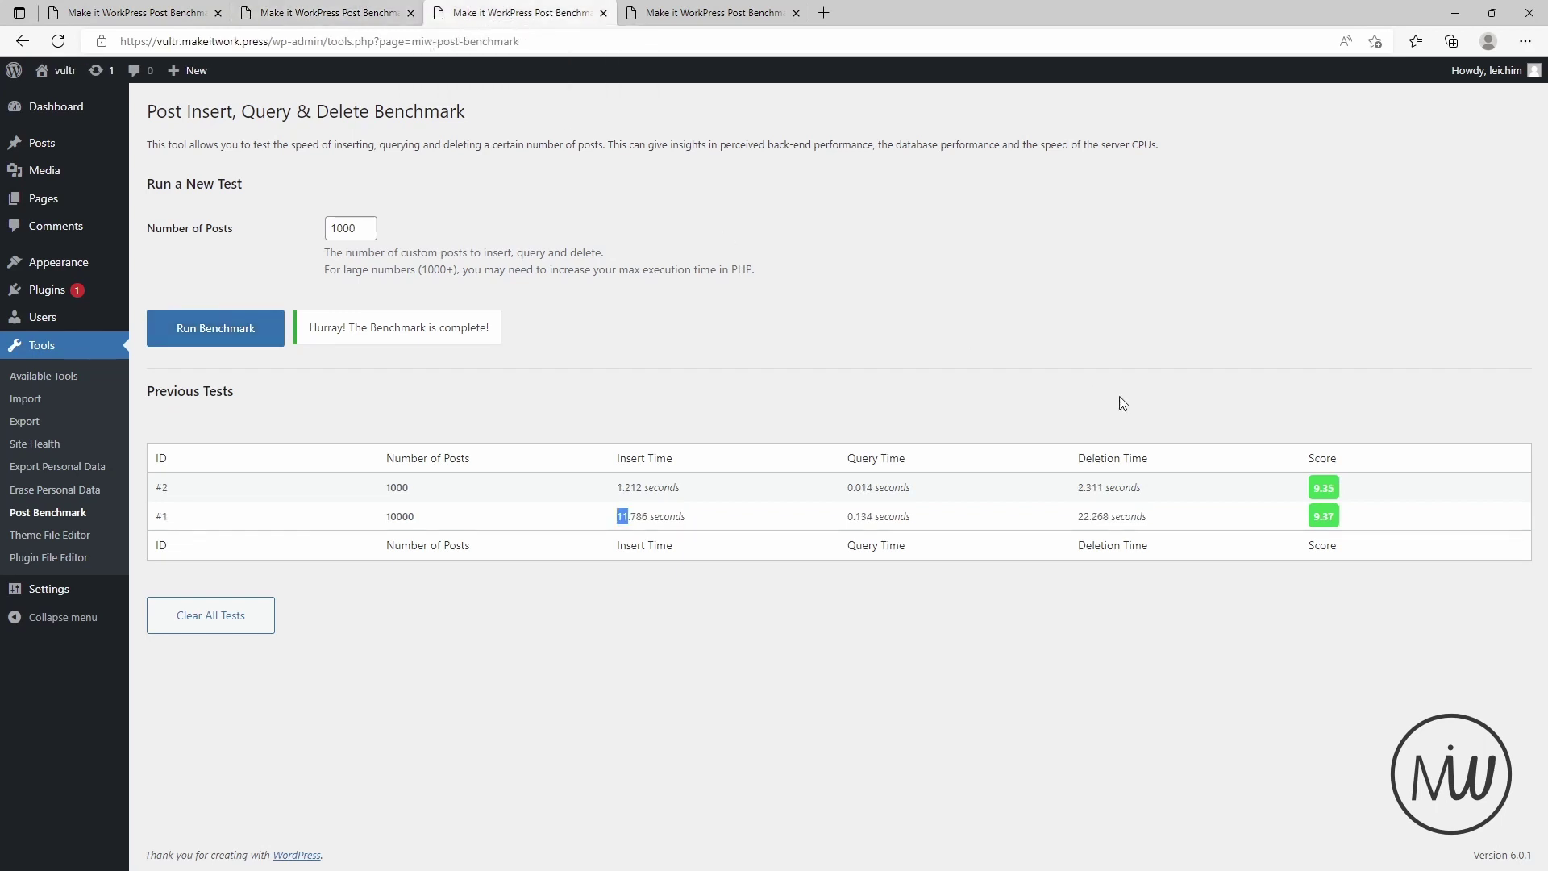
{"action": "left_click", "coordinate": [752, 609]}
{"action": "left_click", "coordinate": [823, 13]}
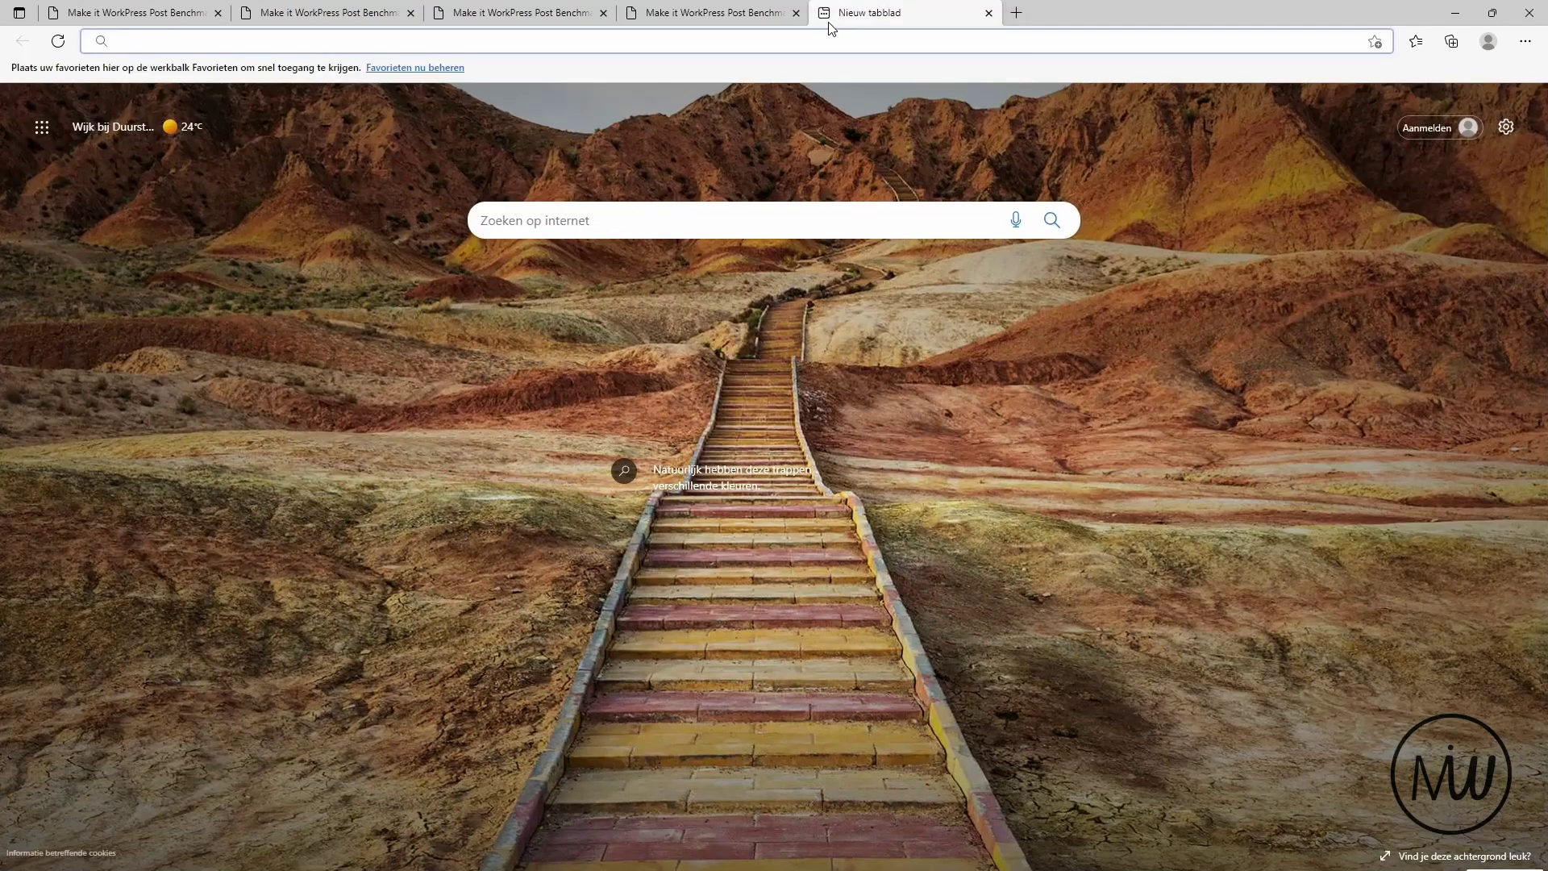
{"action": "type", "text": "upcloud.com"}
{"action": "key", "text": "Return"}
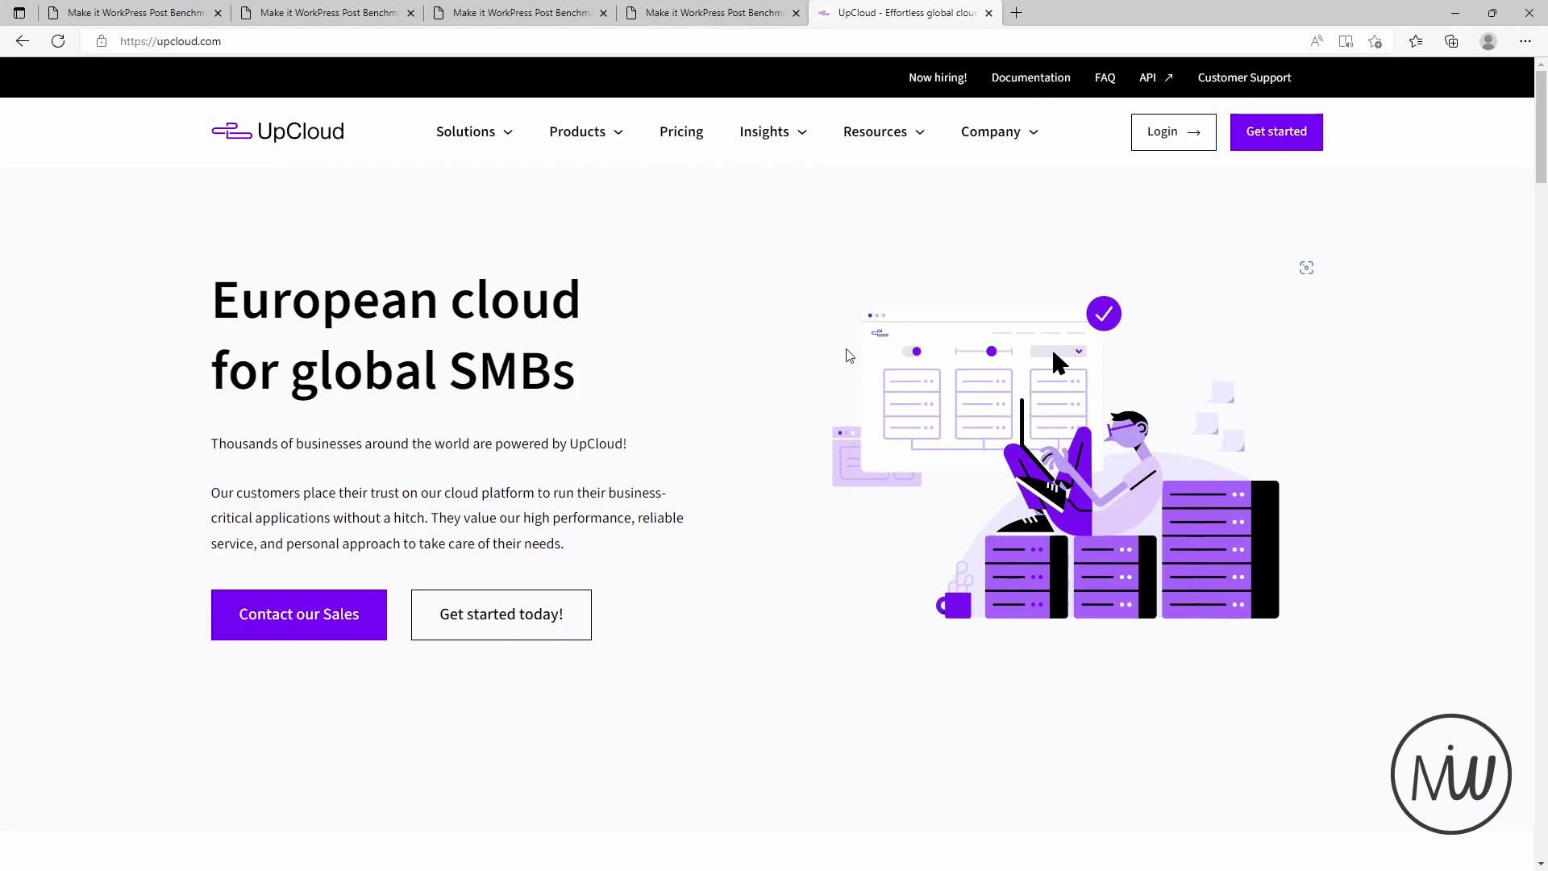
{"action": "mouse_move", "coordinate": [696, 167]}
{"action": "left_click", "coordinate": [681, 136]}
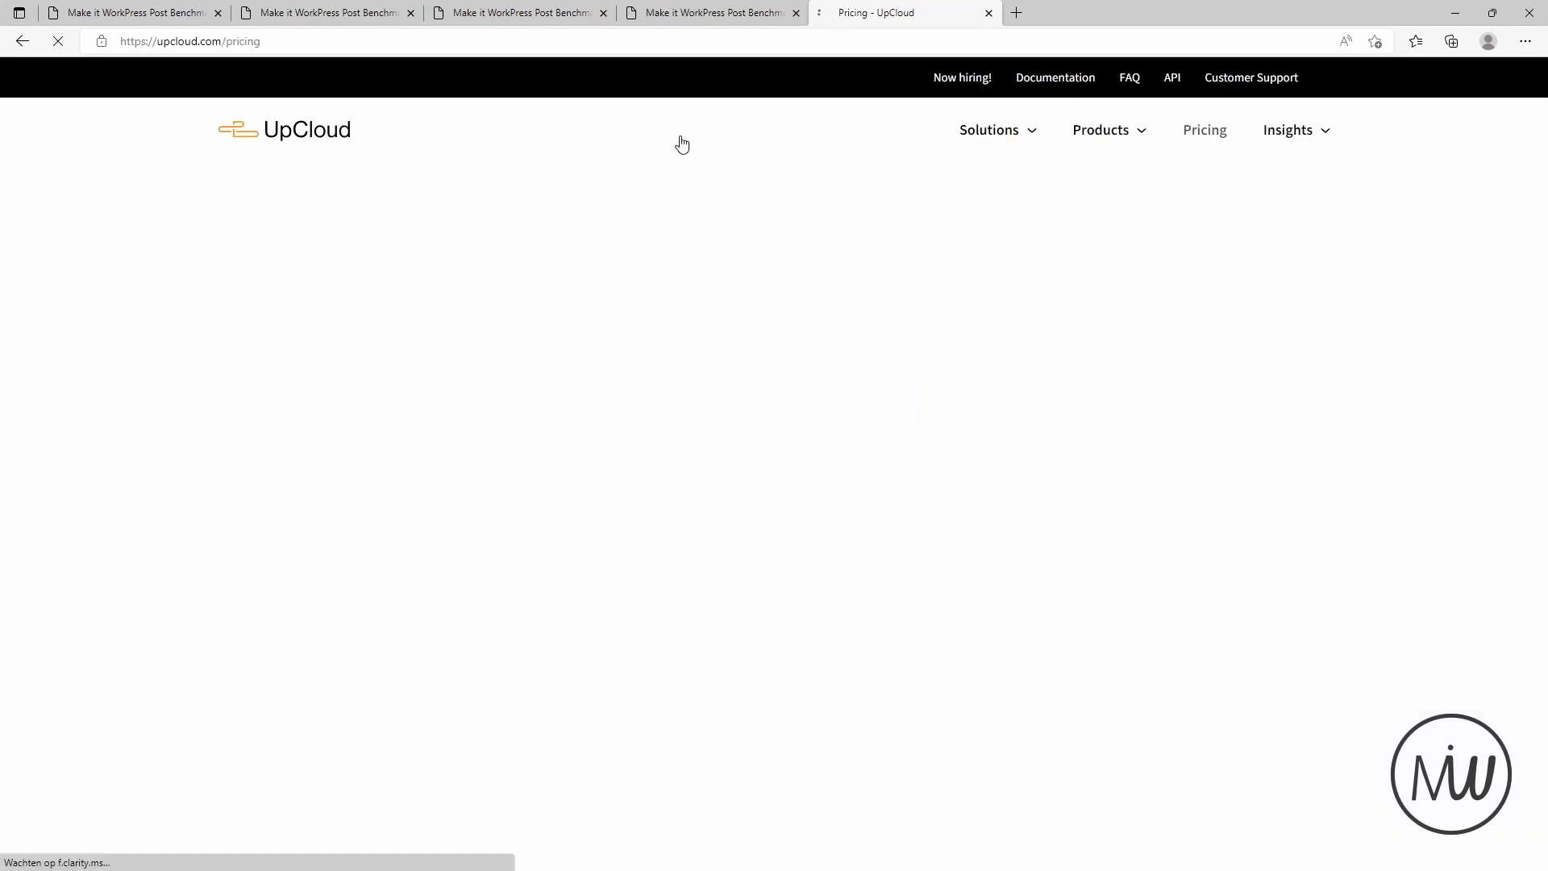
{"action": "scroll", "coordinate": [326, 462], "scroll_direction": "down", "scroll_amount": 5}
{"action": "scroll", "coordinate": [336, 235], "scroll_direction": "up", "scroll_amount": 4}
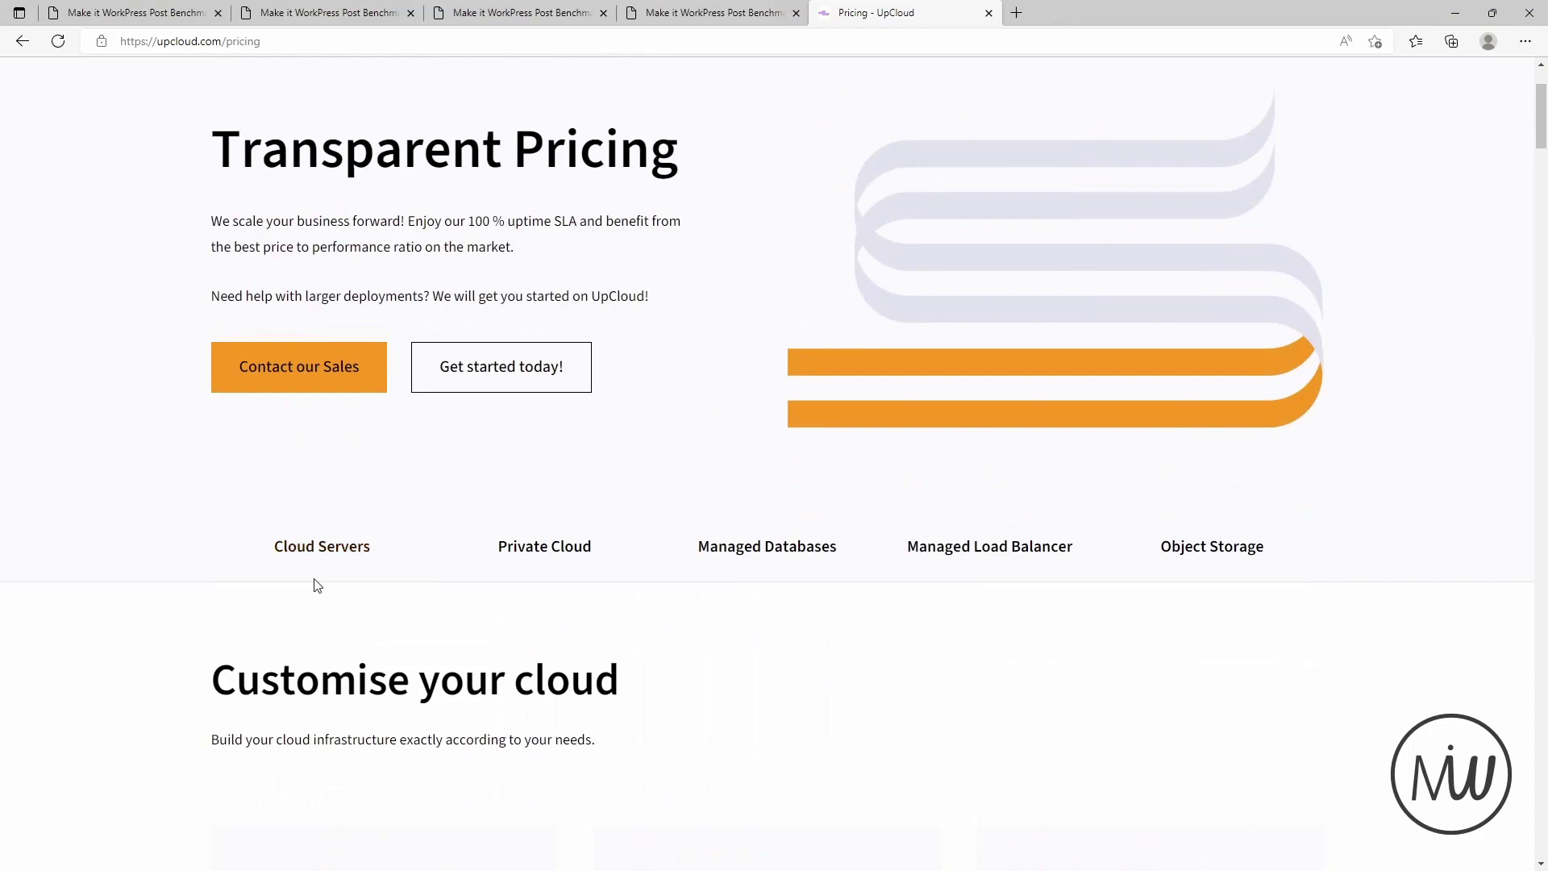
{"action": "left_click", "coordinate": [327, 542]}
{"action": "scroll", "coordinate": [322, 516], "scroll_direction": "down", "scroll_amount": 6}
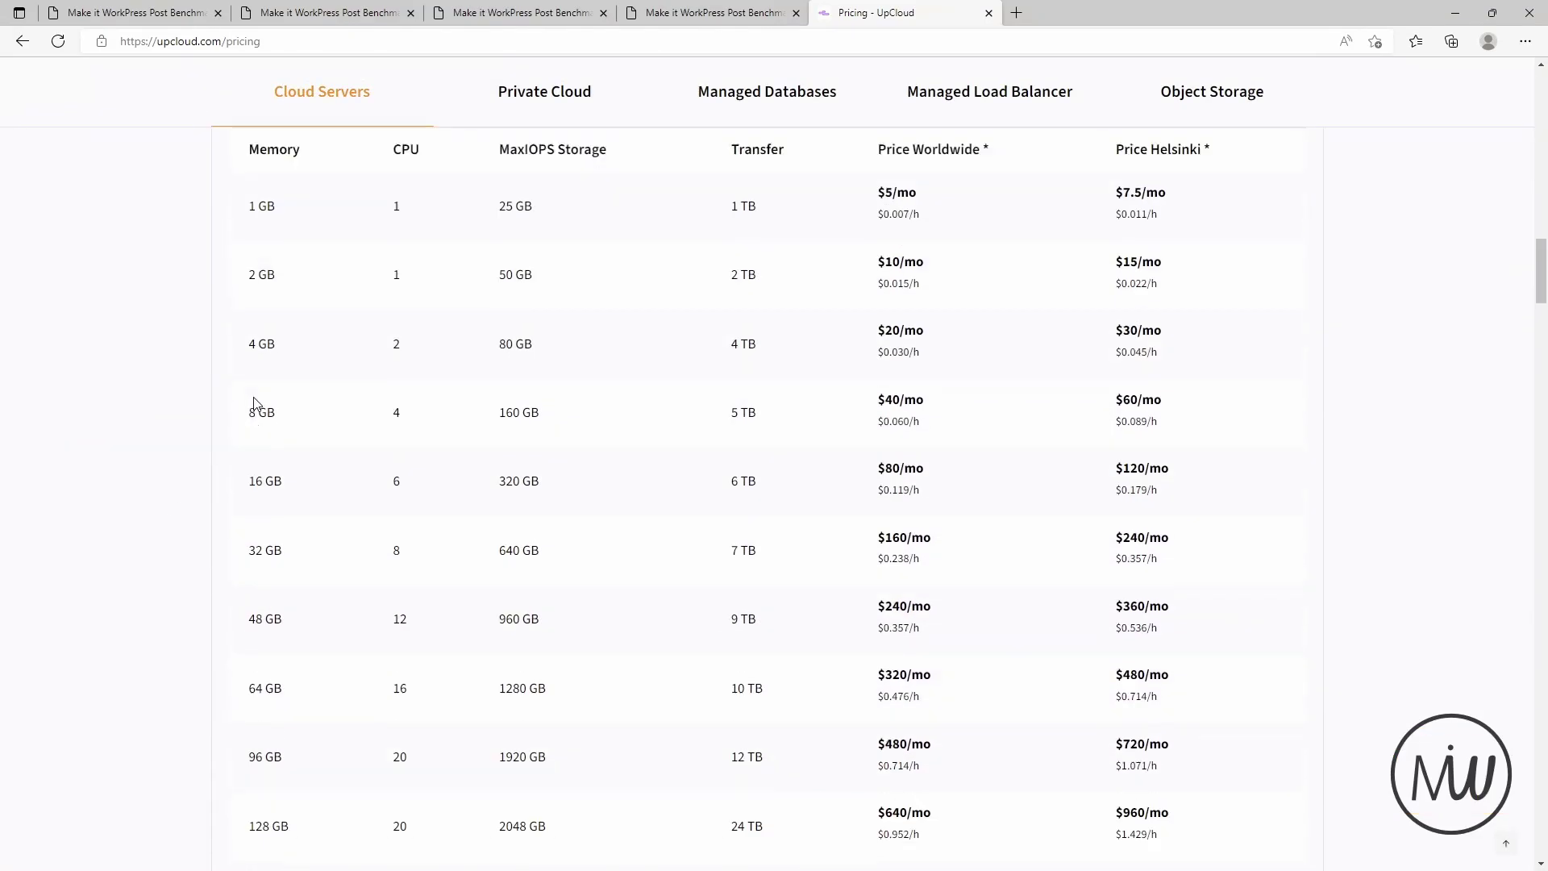
{"action": "scroll", "coordinate": [303, 431], "scroll_direction": "up", "scroll_amount": 2}
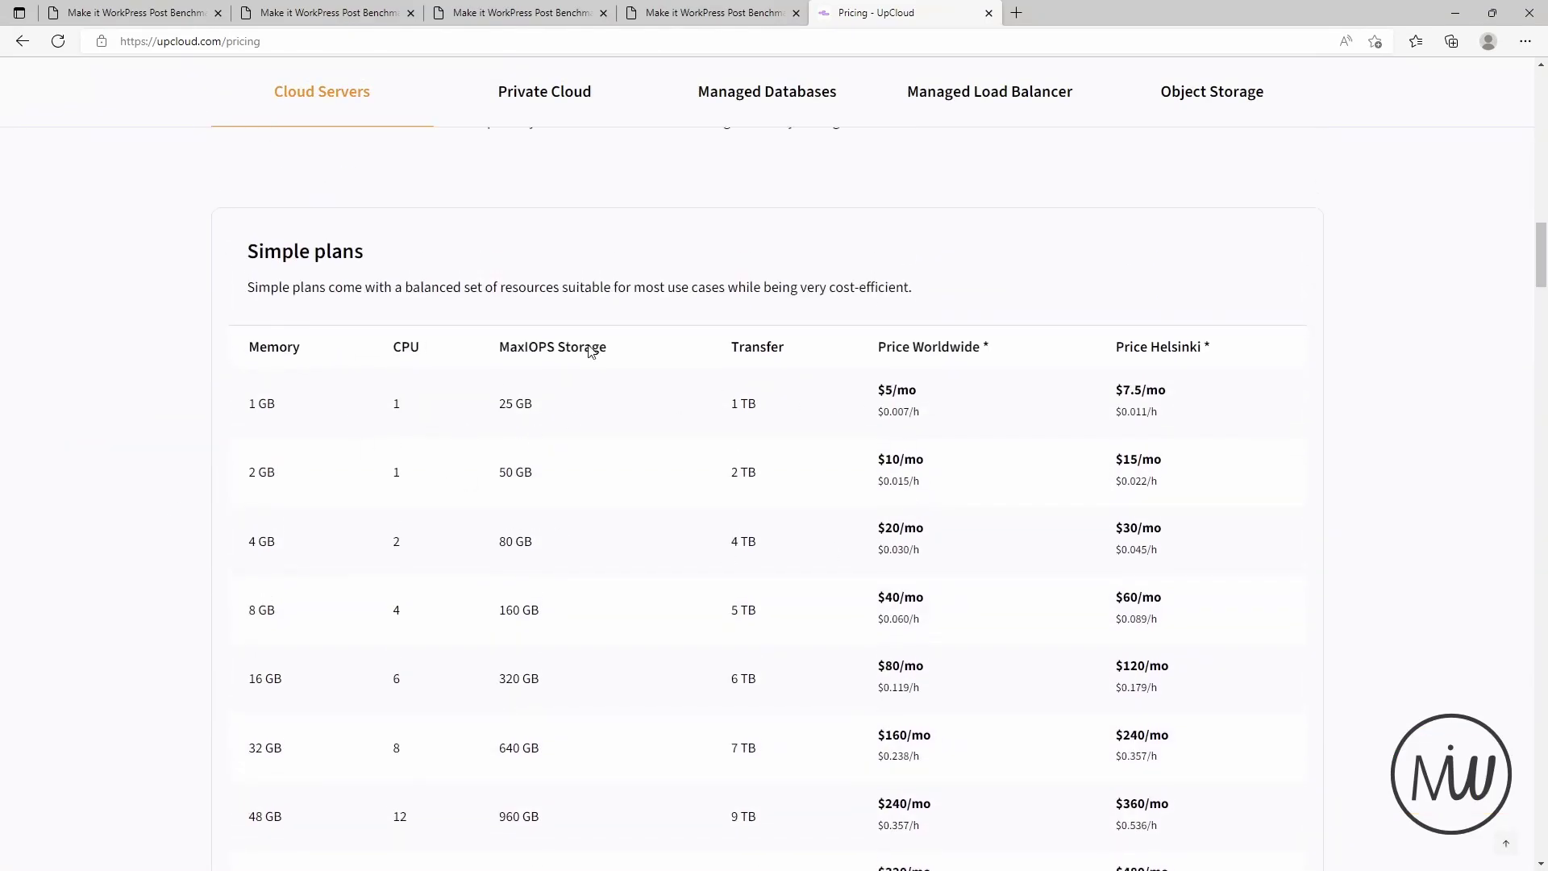
{"action": "scroll", "coordinate": [364, 407], "scroll_direction": "down", "scroll_amount": 2}
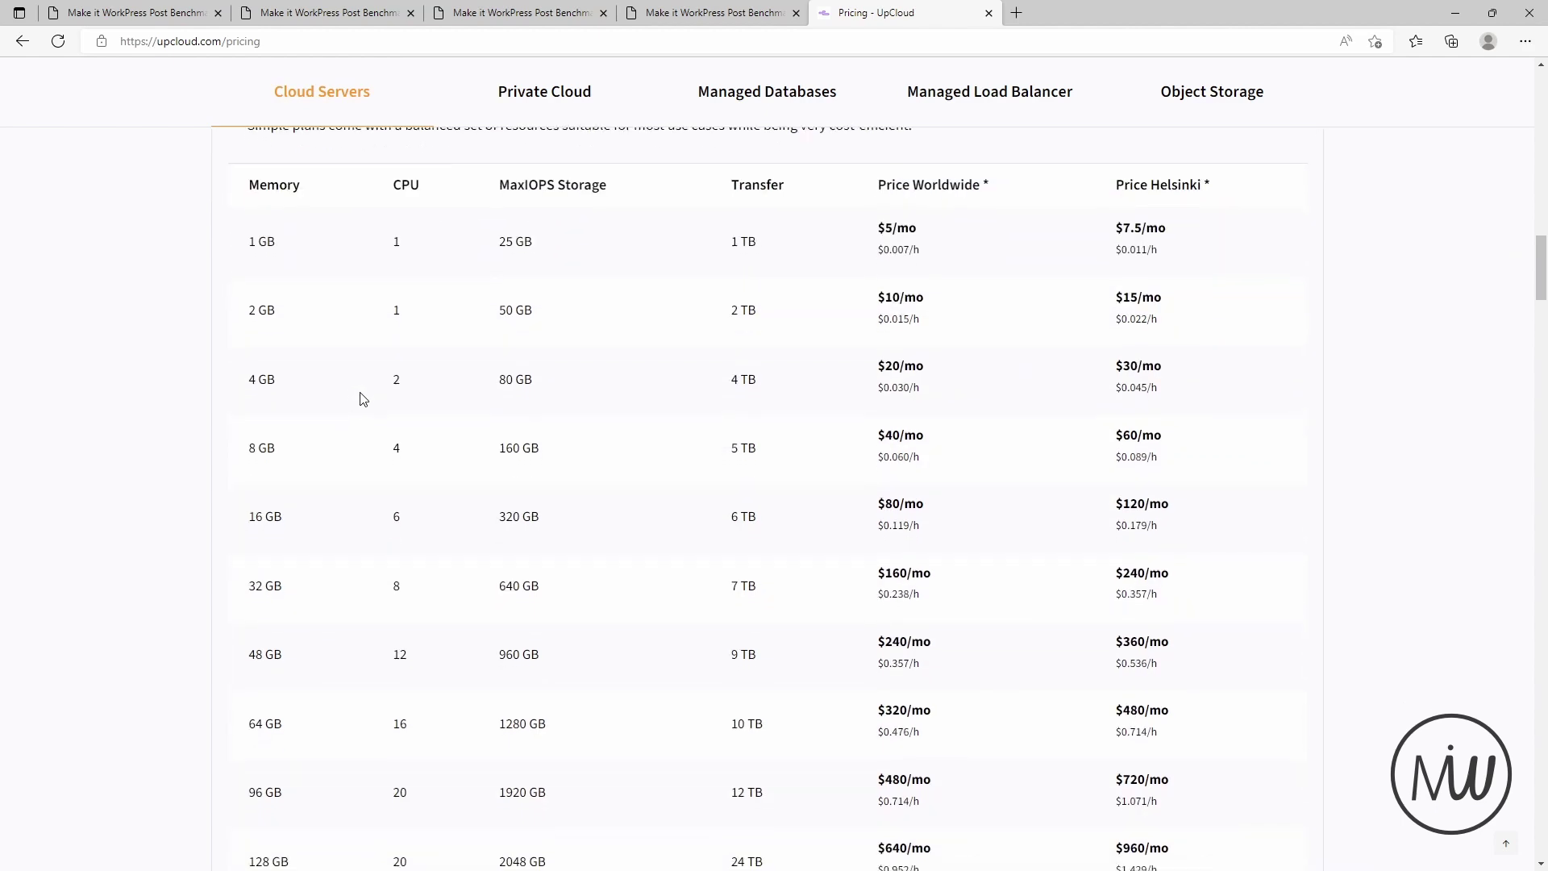
{"action": "left_click_drag", "start_coordinate": [399, 388], "coordinate": [385, 384]}
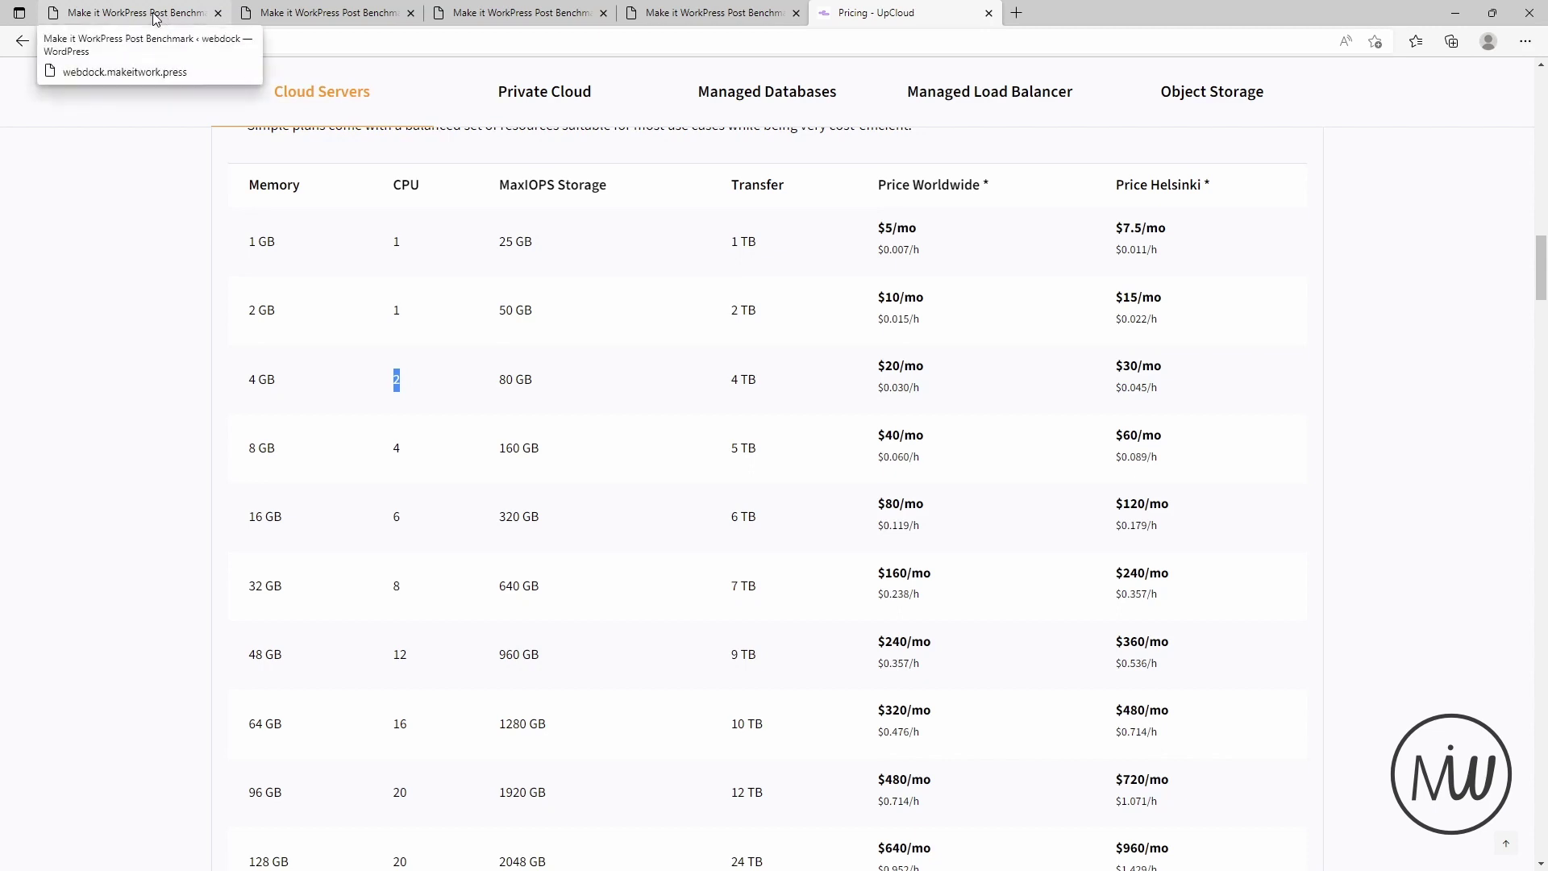
{"action": "left_click", "coordinate": [242, 389]}
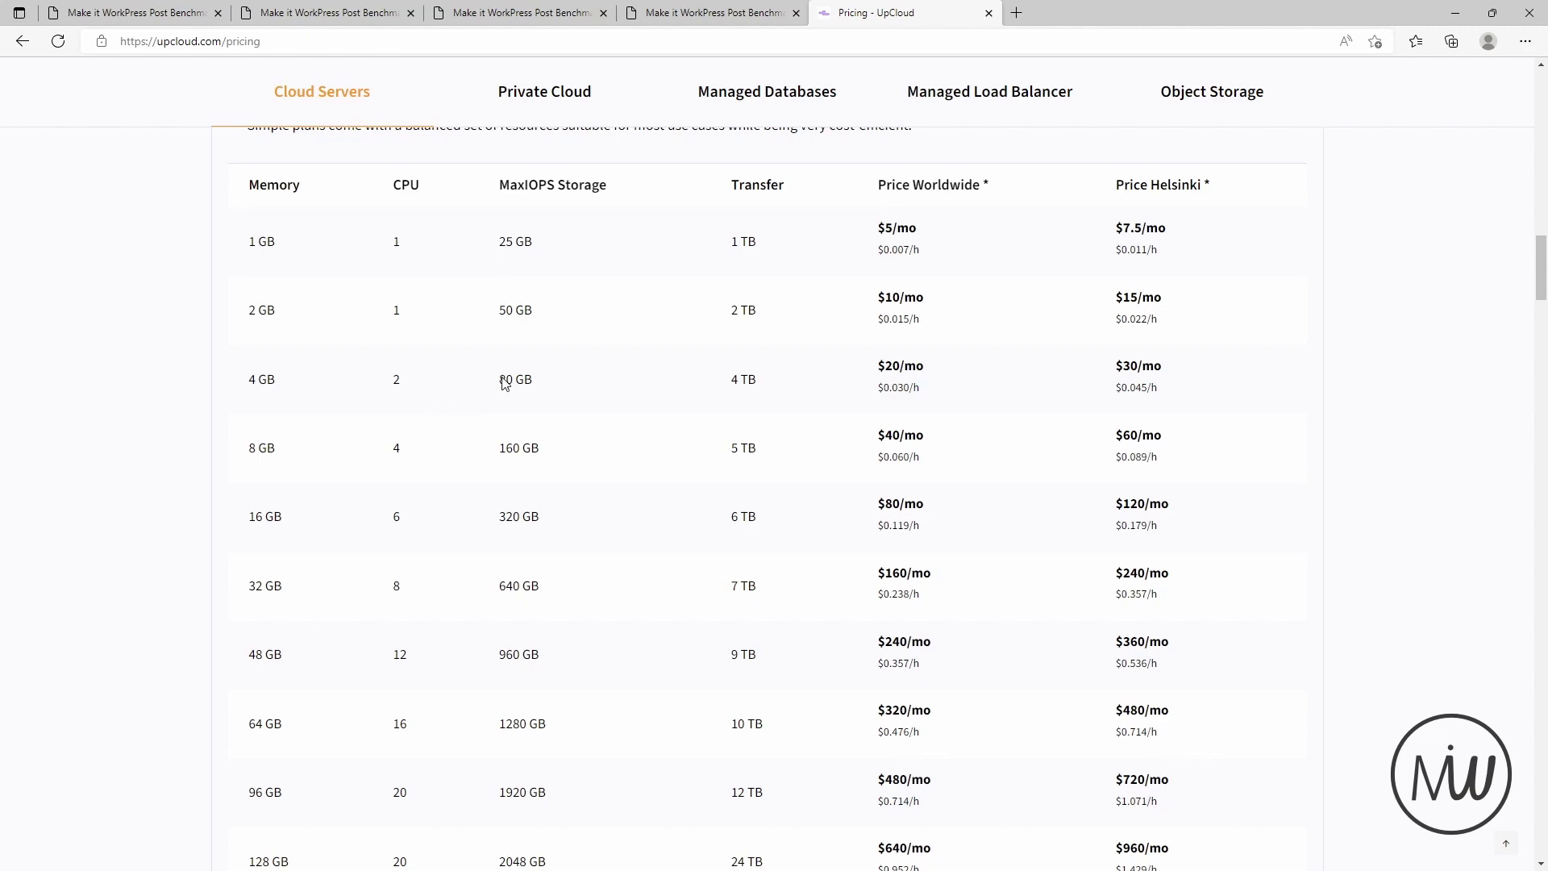
{"action": "scroll", "coordinate": [581, 418], "scroll_direction": "up", "scroll_amount": 2}
{"action": "scroll", "coordinate": [594, 443], "scroll_direction": "up", "scroll_amount": 2}
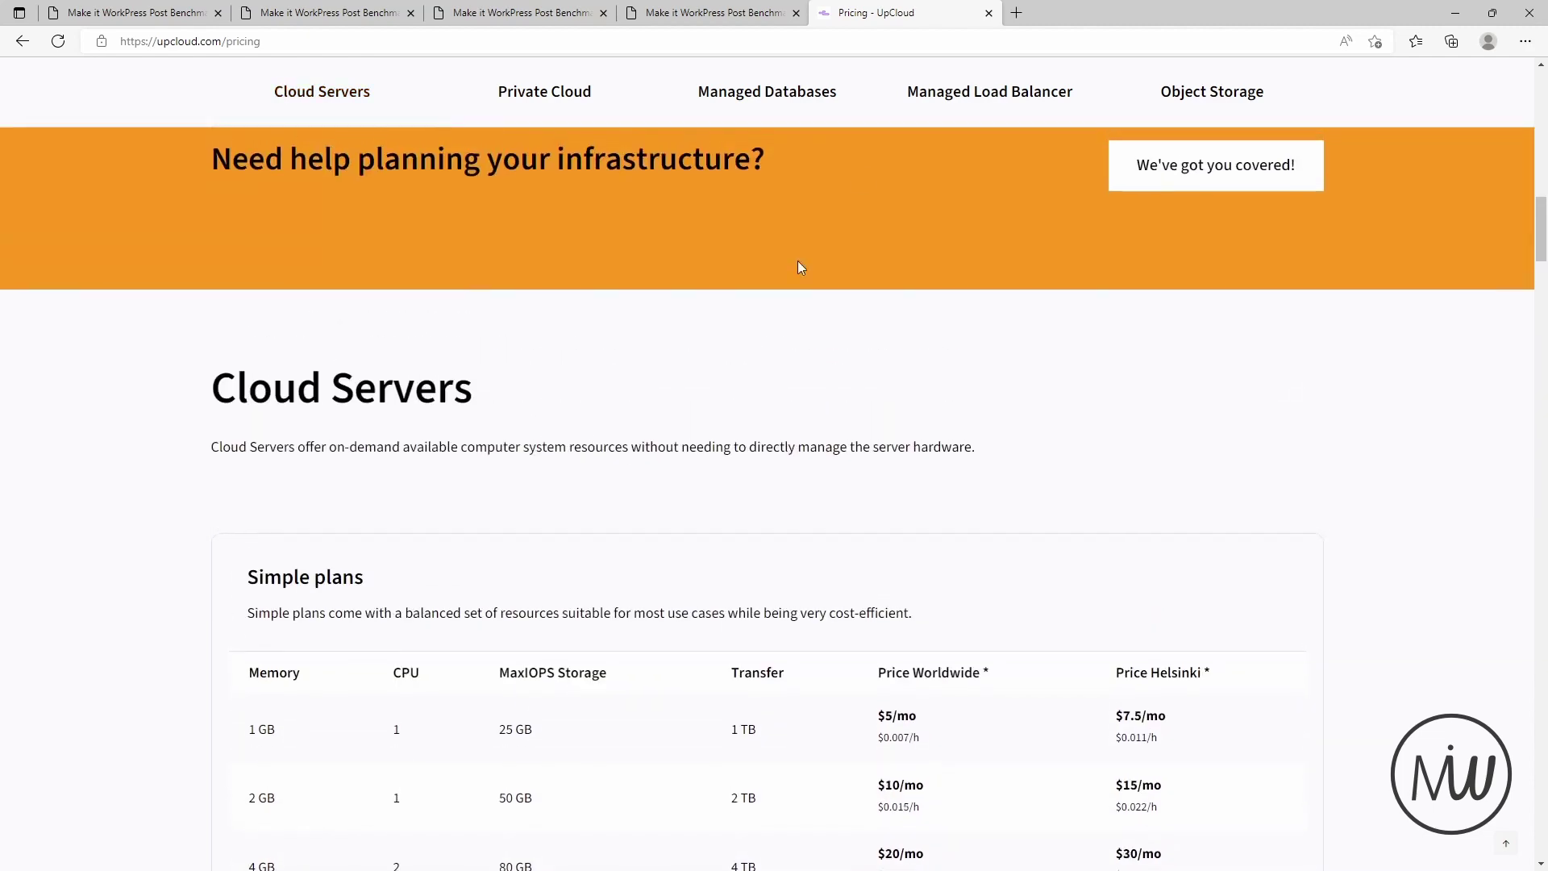
{"action": "left_click", "coordinate": [989, 14]}
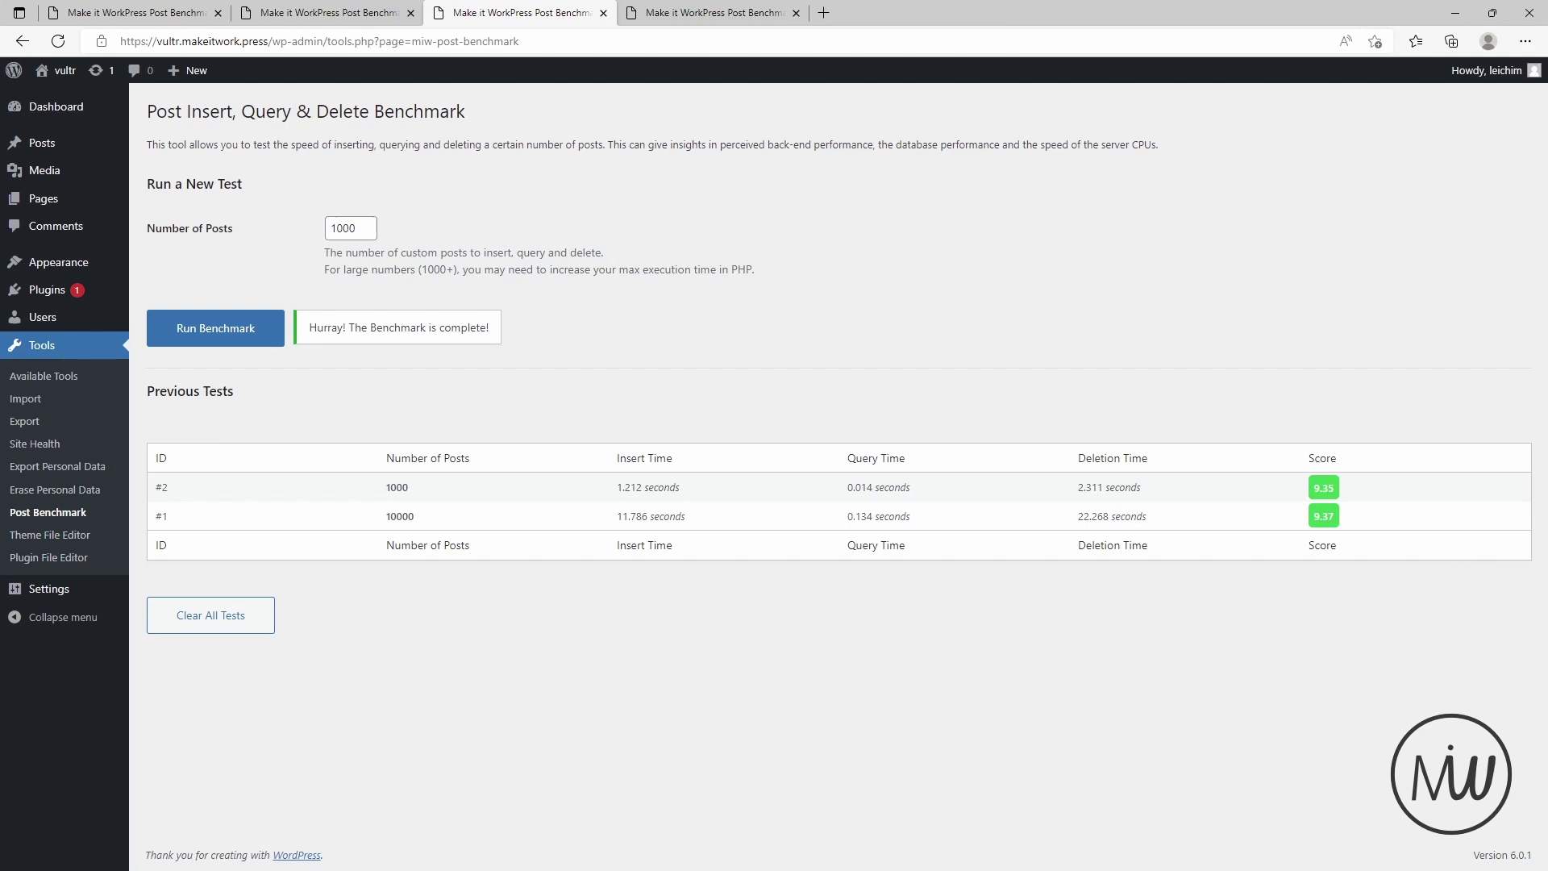
Drag the root@base terminal window in beside the vultr benchmark results.
{"action": "left_click_drag", "start_coordinate": [1547, 271], "coordinate": [1029, 141]}
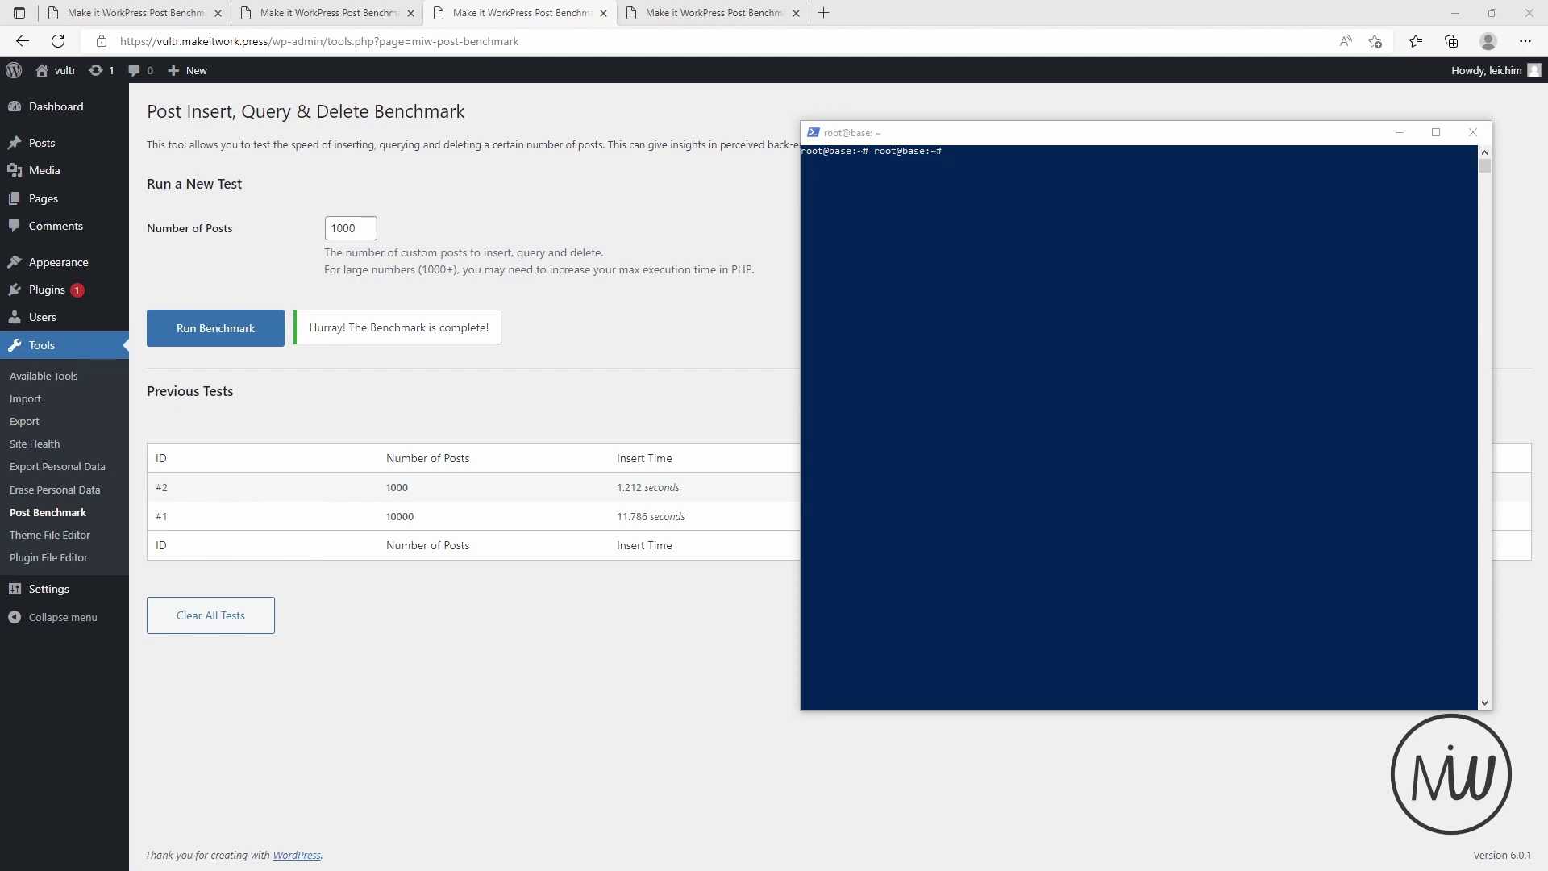
Run the h2load load test against hetzner, then rerun it against upcloud, getting 16.96 req/s.
{"action": "right_click", "coordinate": [951, 153]}
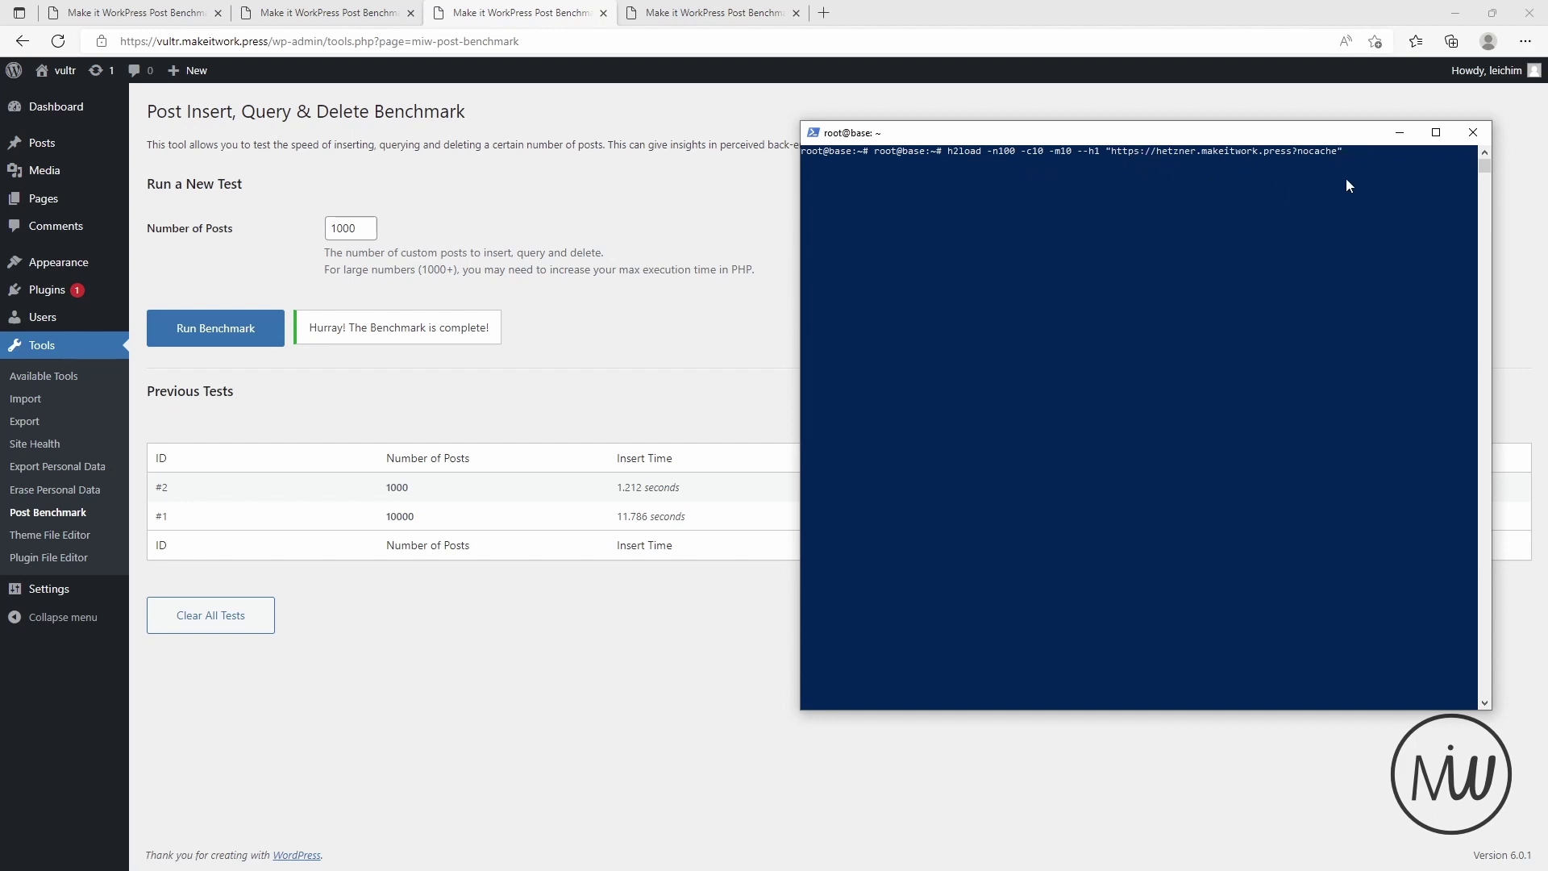
{"action": "key", "text": "Return"}
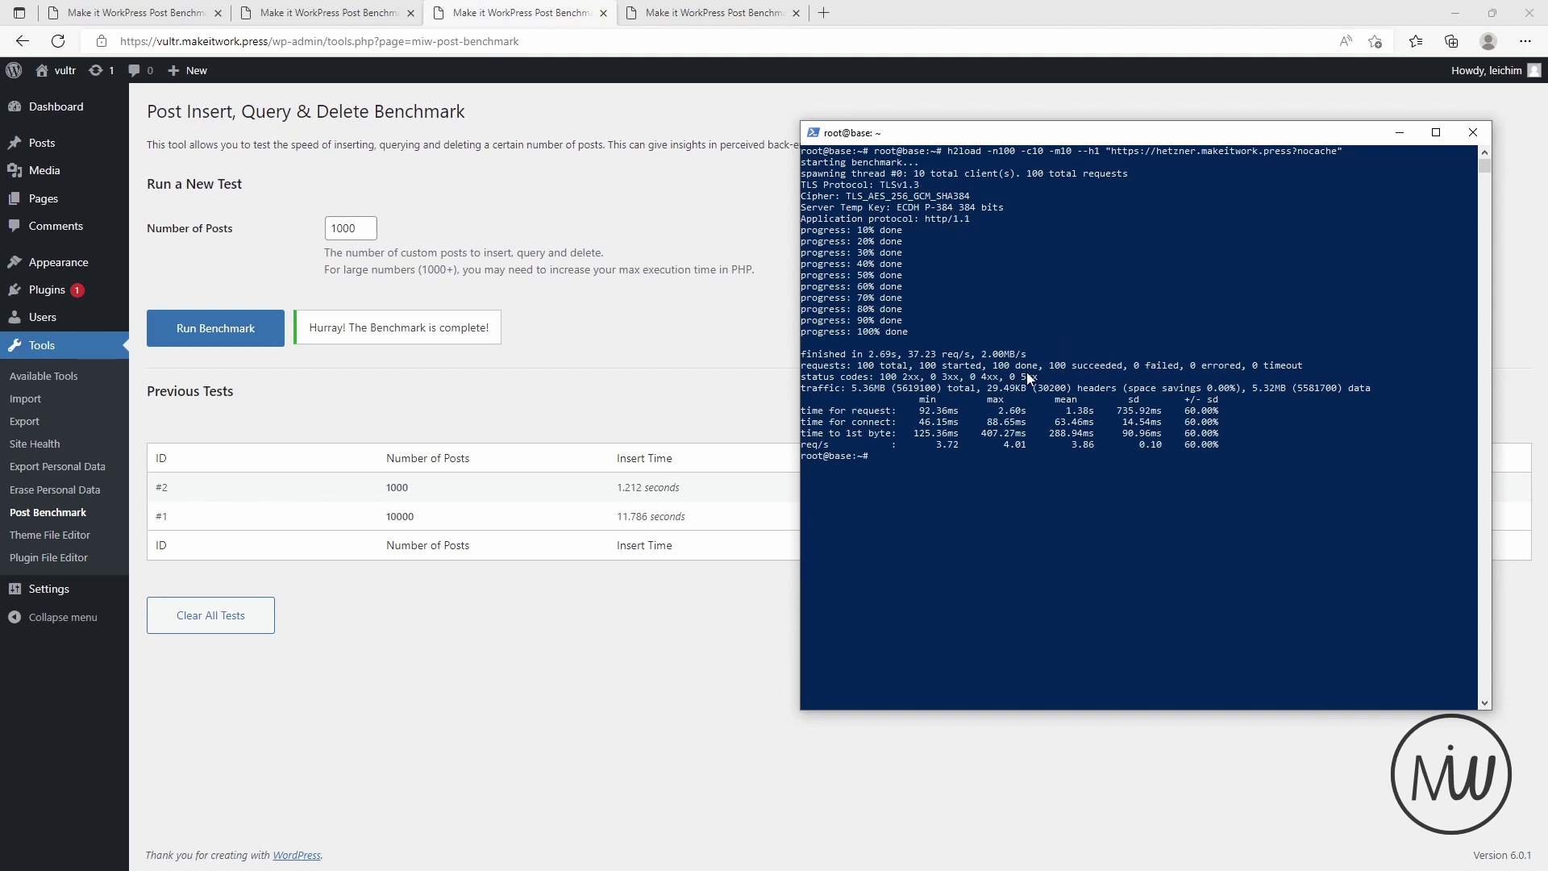
{"action": "right_click", "coordinate": [877, 458]}
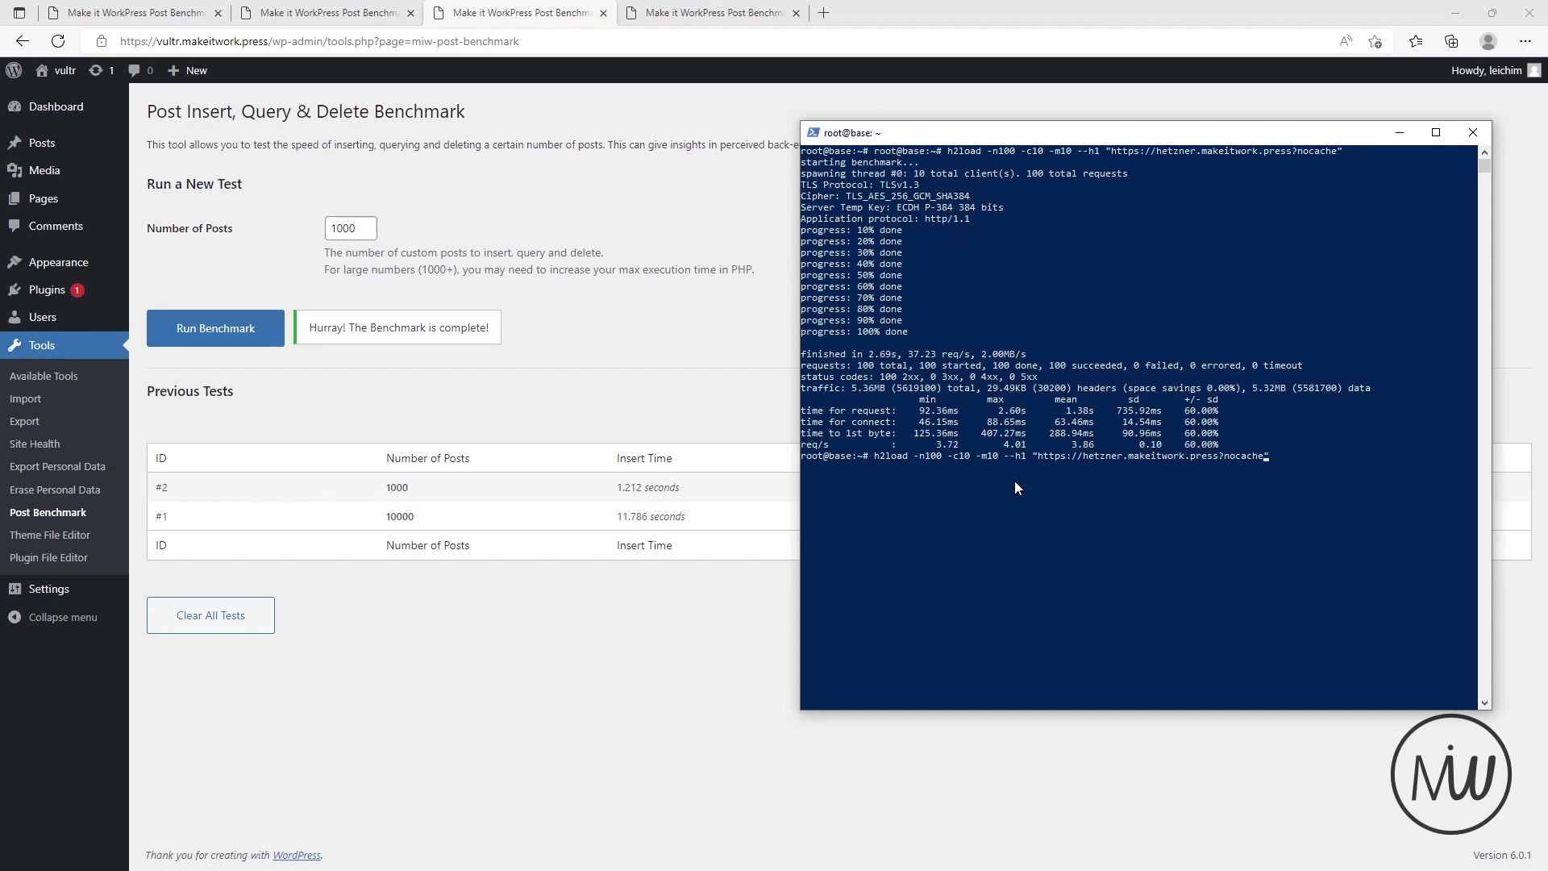
{"action": "key", "text": "BackSpace"}
{"action": "key", "text": "BackSpace"}
{"action": "key", "text": "BackSpace"}
{"action": "key", "text": "BackSpace"}
{"action": "key", "text": "Delete"}
{"action": "key", "text": "Delete"}
{"action": "key", "text": "BackSpace"}
{"action": "type", "text": "upcloud"}
{"action": "key", "text": "Right"}
{"action": "key", "text": "Right"}
{"action": "key", "text": "Right"}
{"action": "key", "text": "Right"}
{"action": "key", "text": "Right"}
{"action": "key", "text": "Right"}
{"action": "key", "text": "Right"}
{"action": "key", "text": "Right"}
{"action": "key", "text": "Right"}
{"action": "key", "text": "Right"}
{"action": "key", "text": "Right"}
{"action": "key", "text": "Right"}
{"action": "key", "text": "Right"}
{"action": "key", "text": "Right"}
{"action": "key", "text": "Right"}
{"action": "key", "text": "Right"}
{"action": "key", "text": "Right"}
{"action": "key", "text": "Right"}
{"action": "key", "text": "Right"}
{"action": "key", "text": "Right"}
{"action": "key", "text": "Return"}
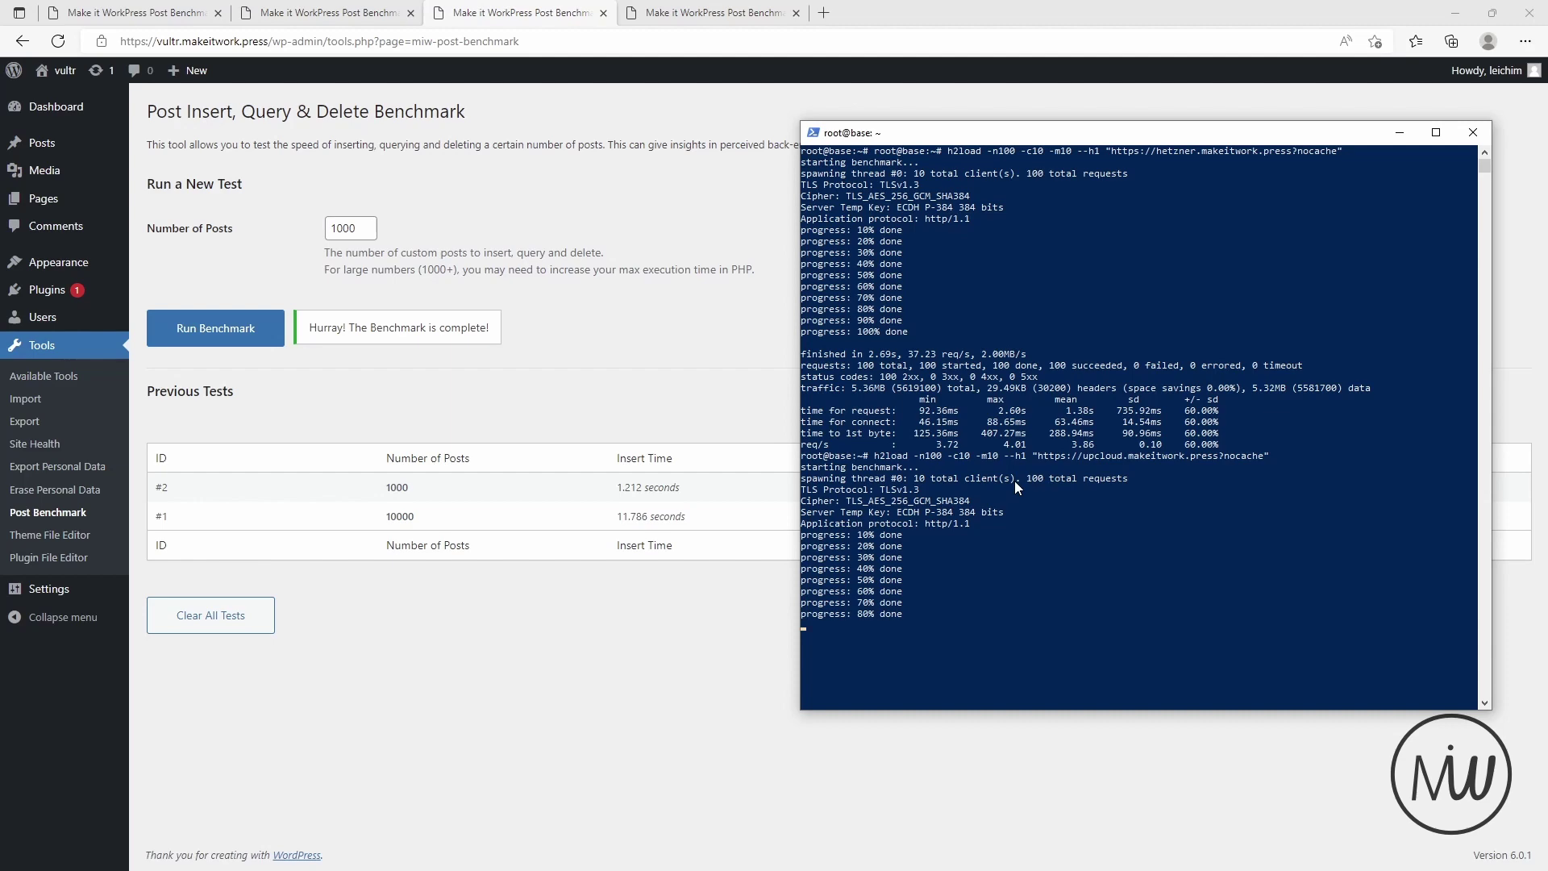
{"action": "scroll", "coordinate": [1010, 488], "scroll_direction": "down", "scroll_amount": 1}
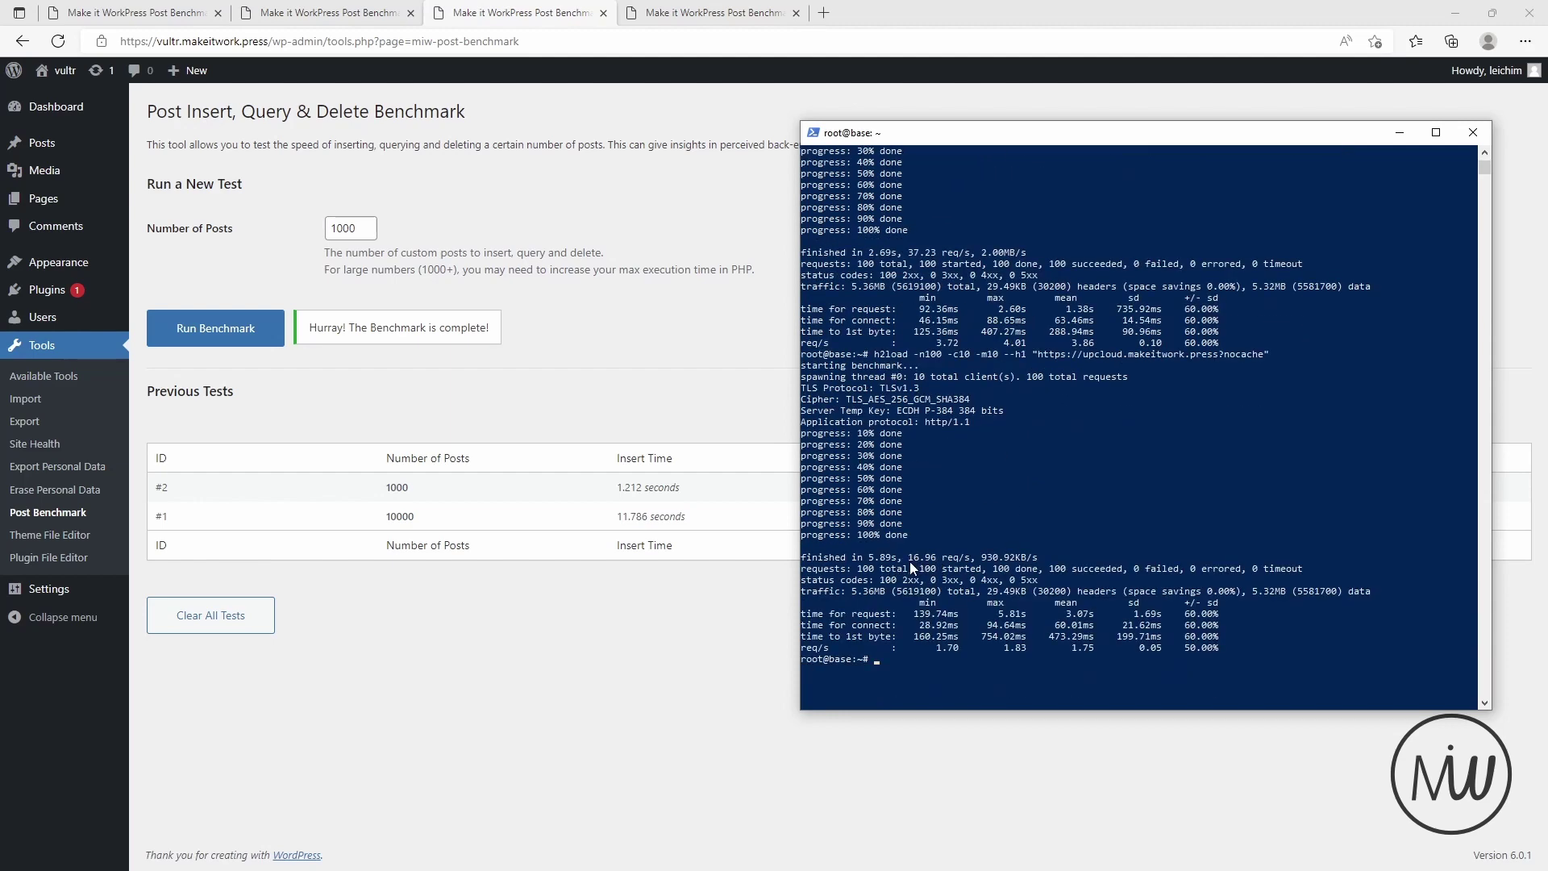
{"action": "scroll", "coordinate": [986, 554], "scroll_direction": "up", "scroll_amount": 3}
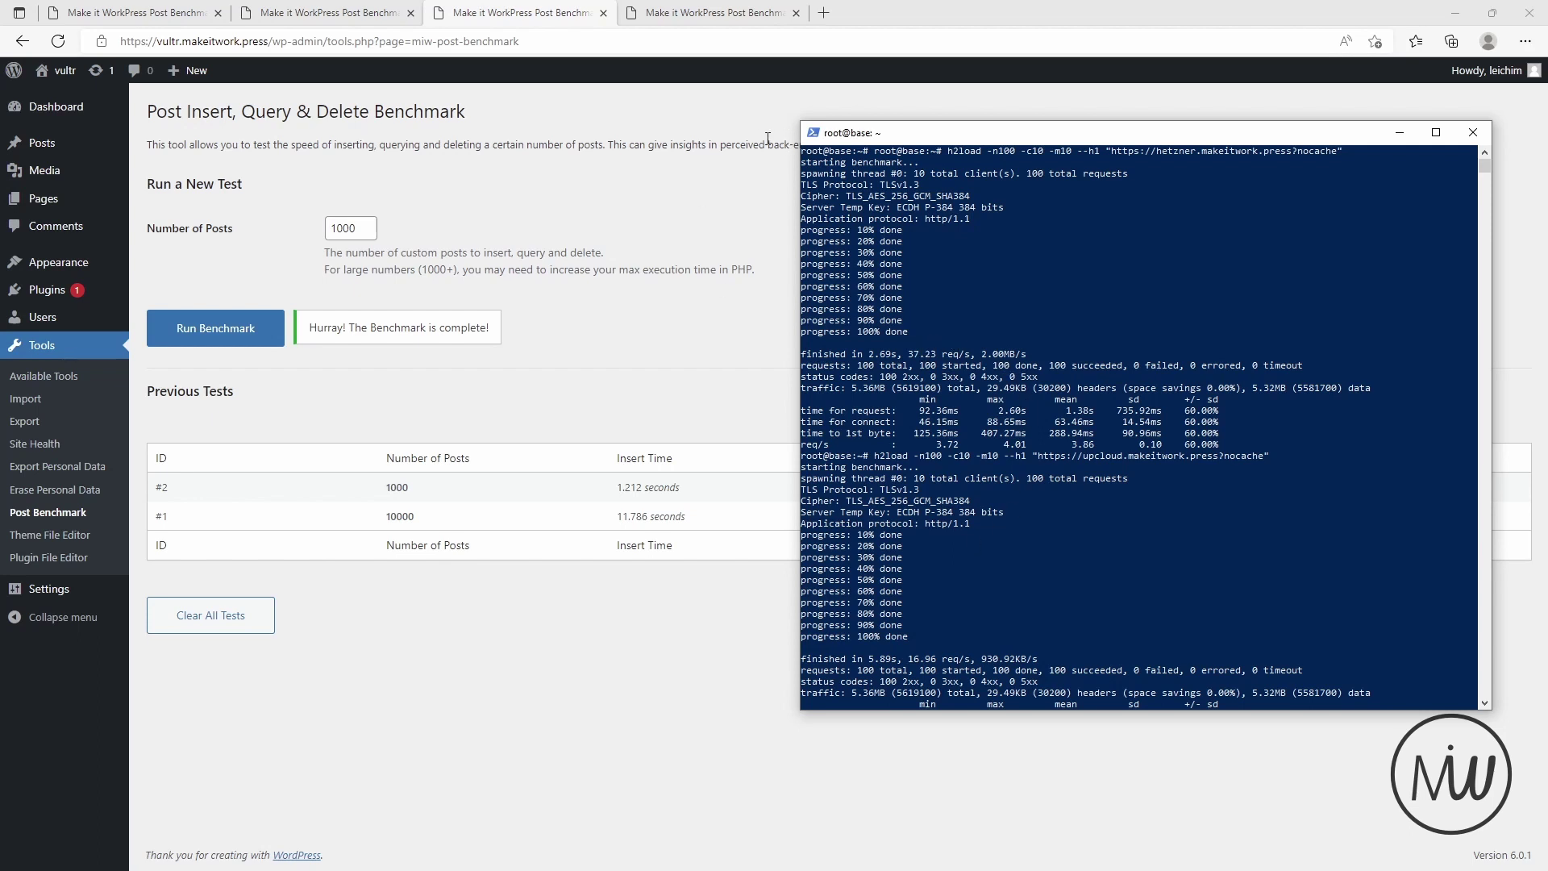
{"action": "left_click", "coordinate": [670, 16]}
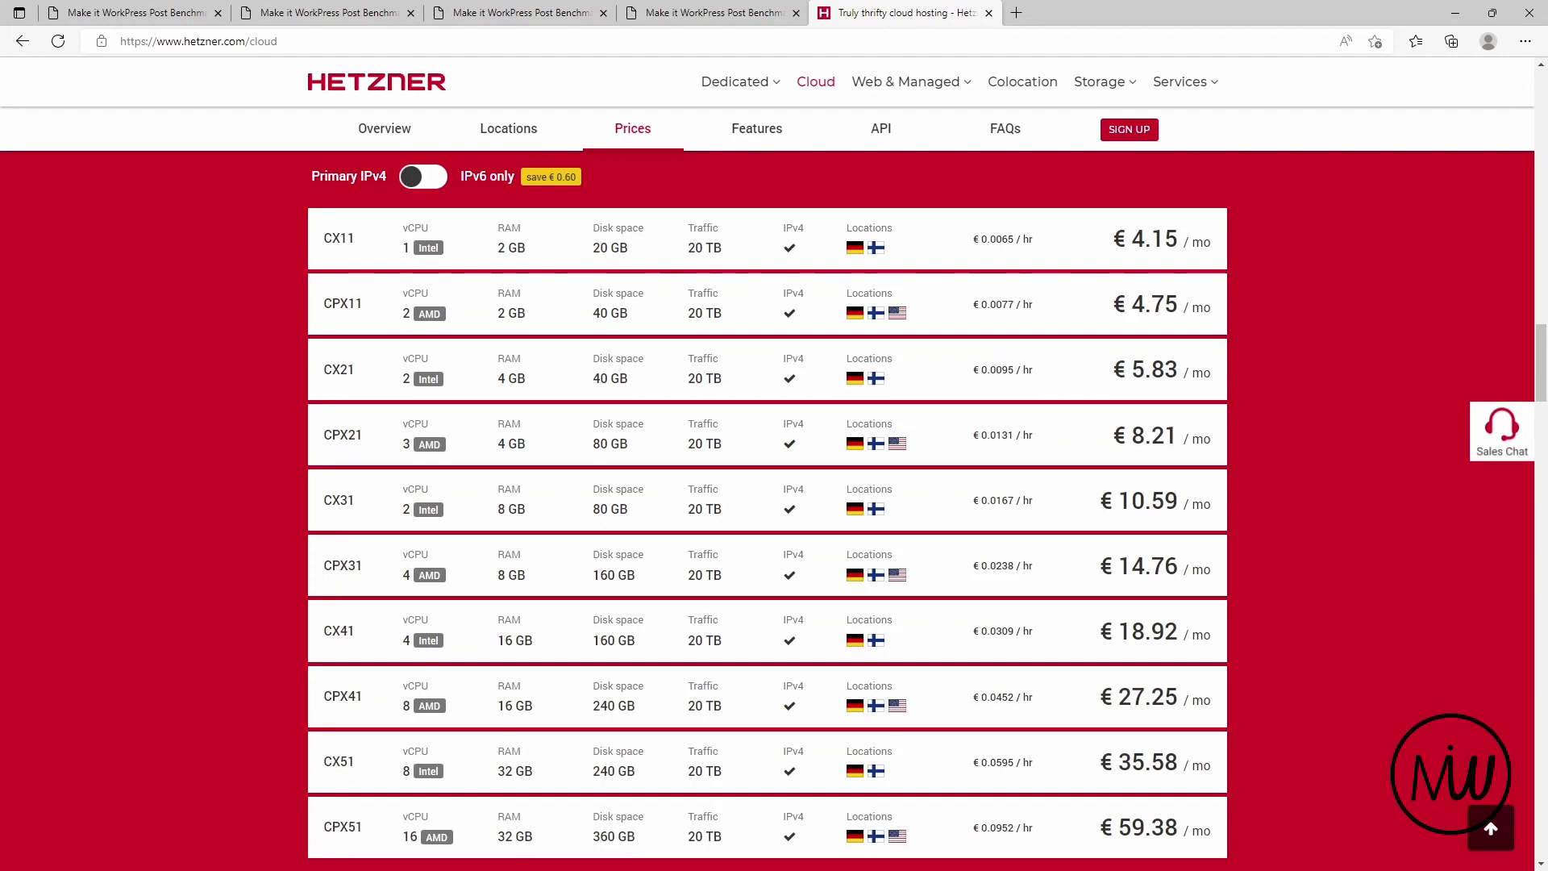
Bring the terminal with the h2load results back in front of Hetzner's price list.
{"action": "key", "text": "alt+Tab"}
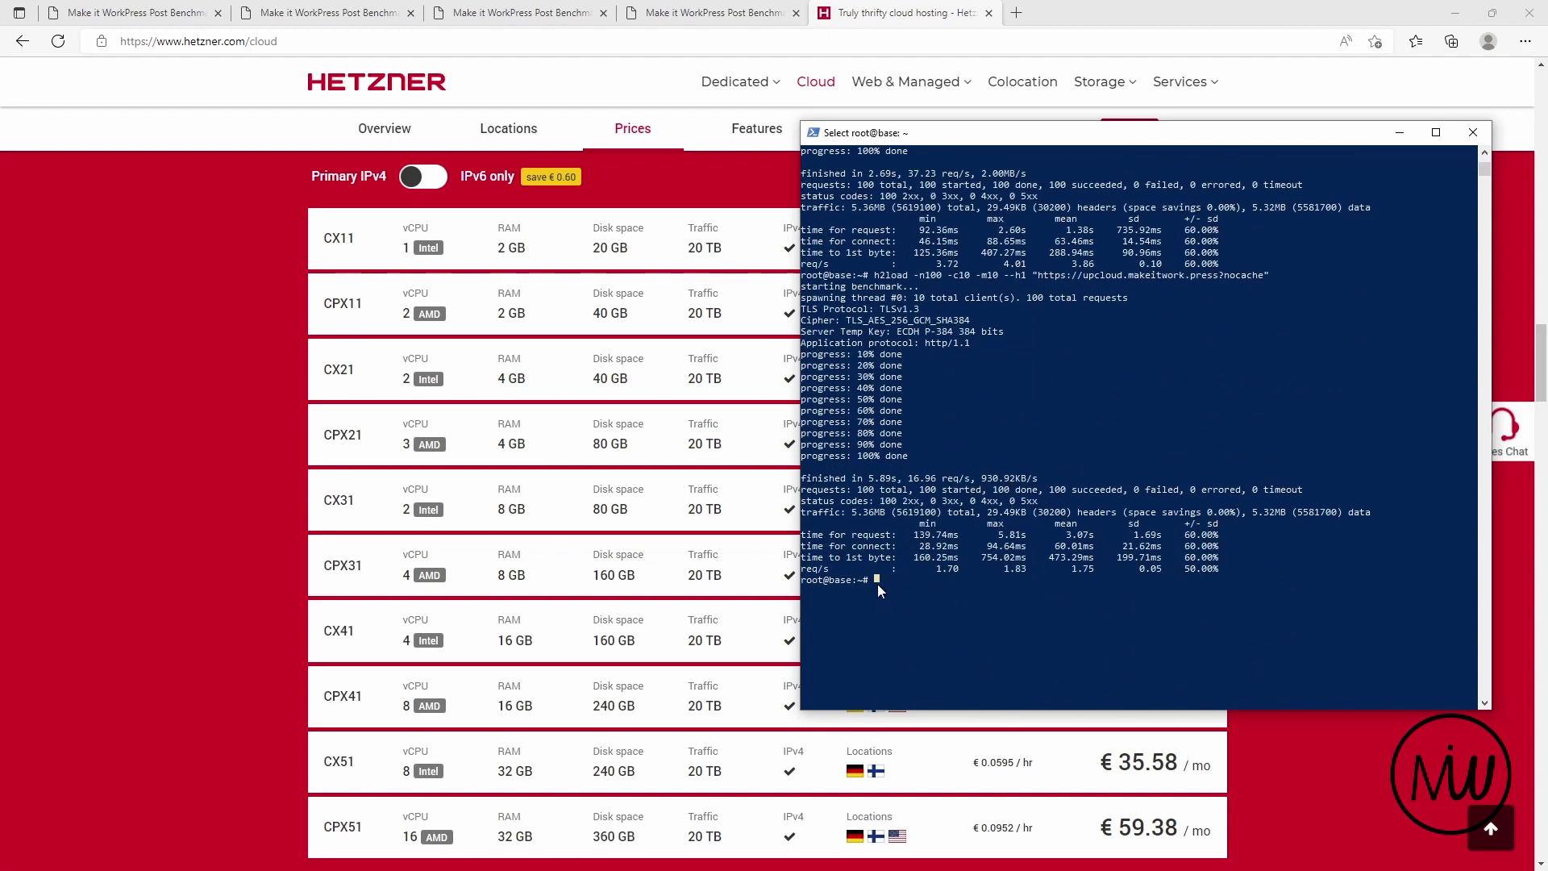
Rerun the previous h2load benchmark against the vultr site, getting 19.32 req/s.
{"action": "key", "text": "Up"}
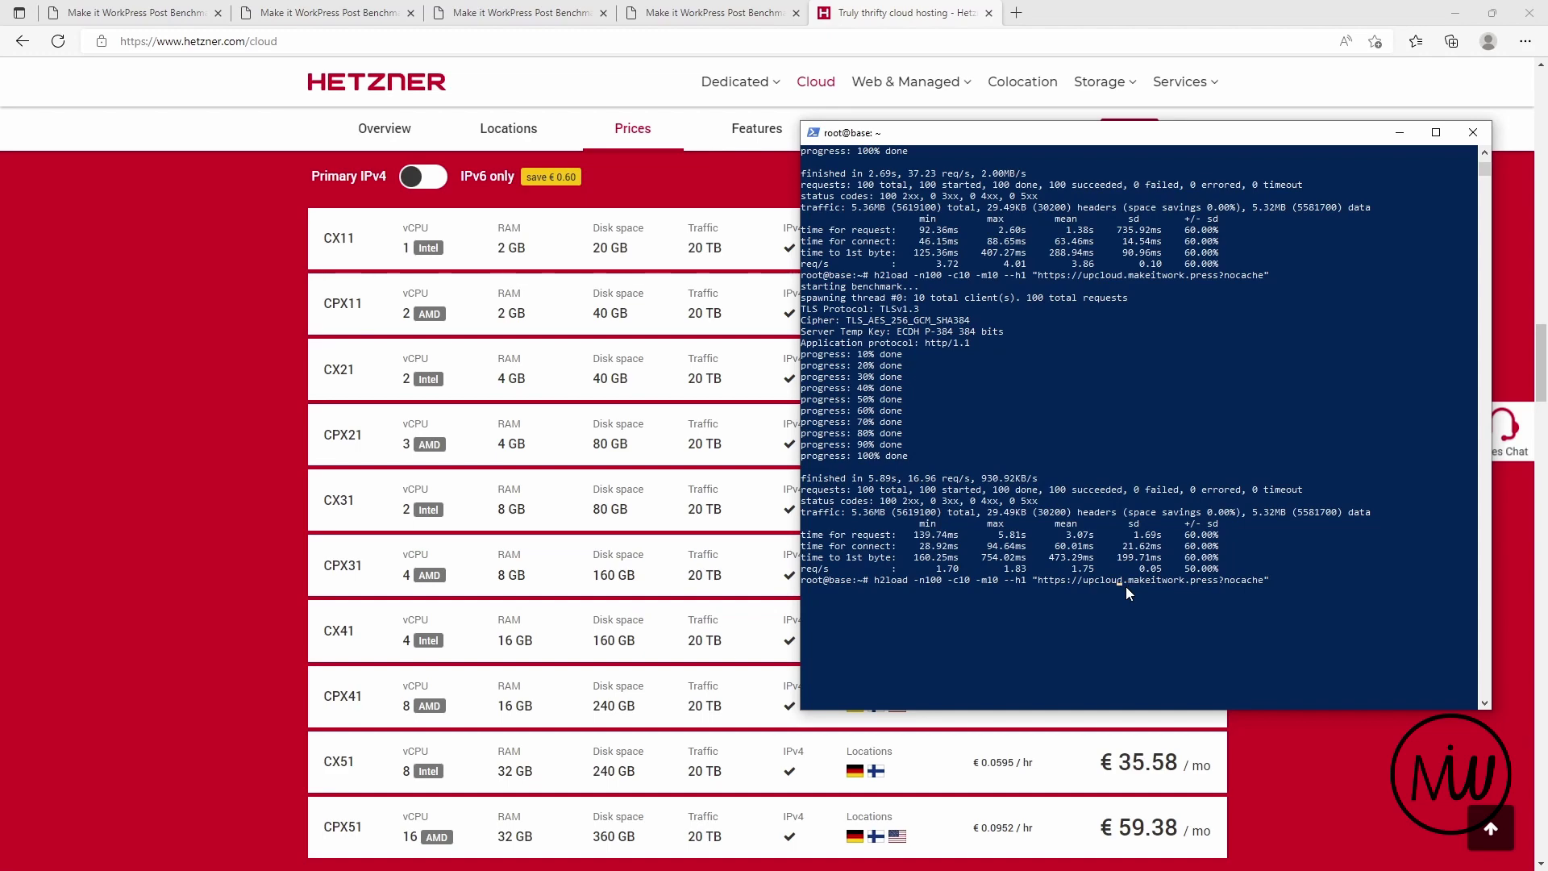
{"action": "key", "text": "BackSpace"}
{"action": "key", "text": "BackSpace"}
{"action": "key", "text": "BackSpace"}
{"action": "key", "text": "BackSpace"}
{"action": "key", "text": "BackSpace"}
{"action": "key", "text": "Delete"}
{"action": "key", "text": "Delete"}
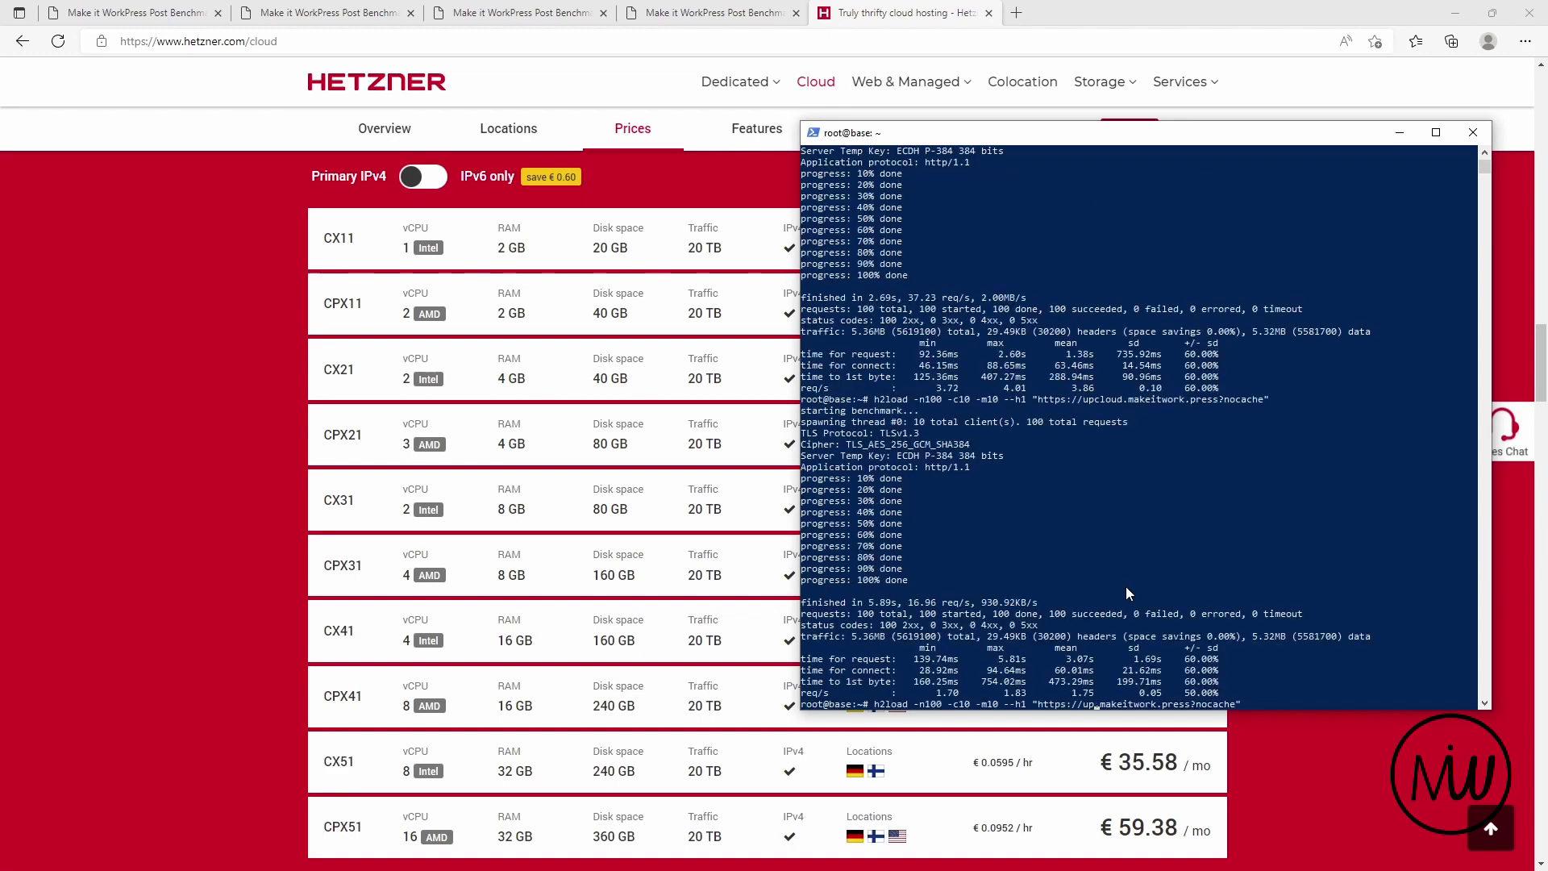
{"action": "scroll", "coordinate": [1168, 559], "scroll_direction": "down", "scroll_amount": 3}
{"action": "type", "text": "vultr"}
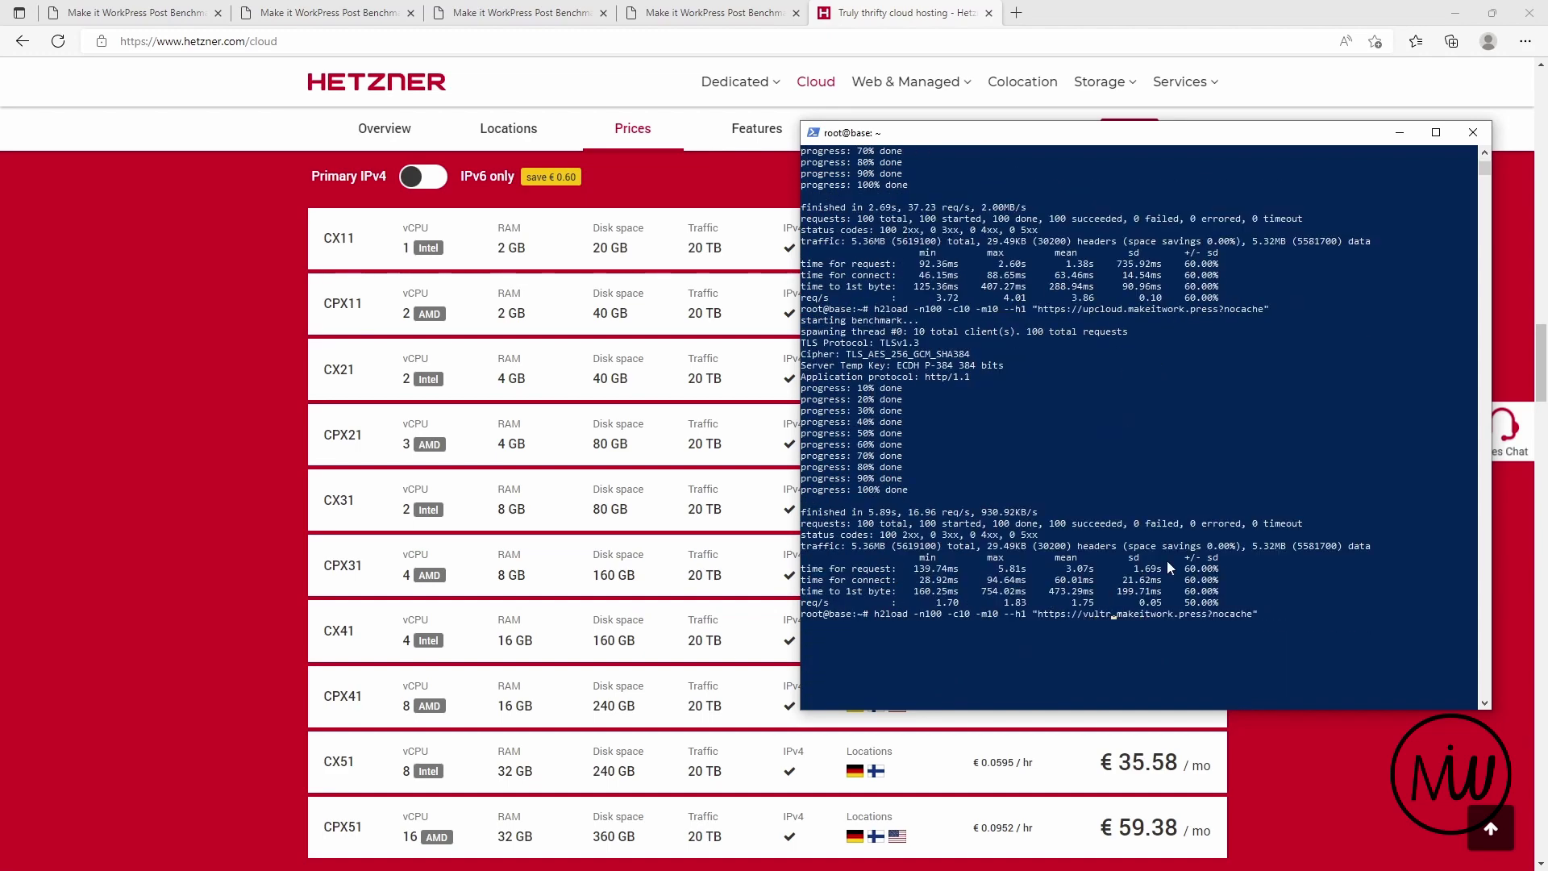
{"action": "key", "text": "Return"}
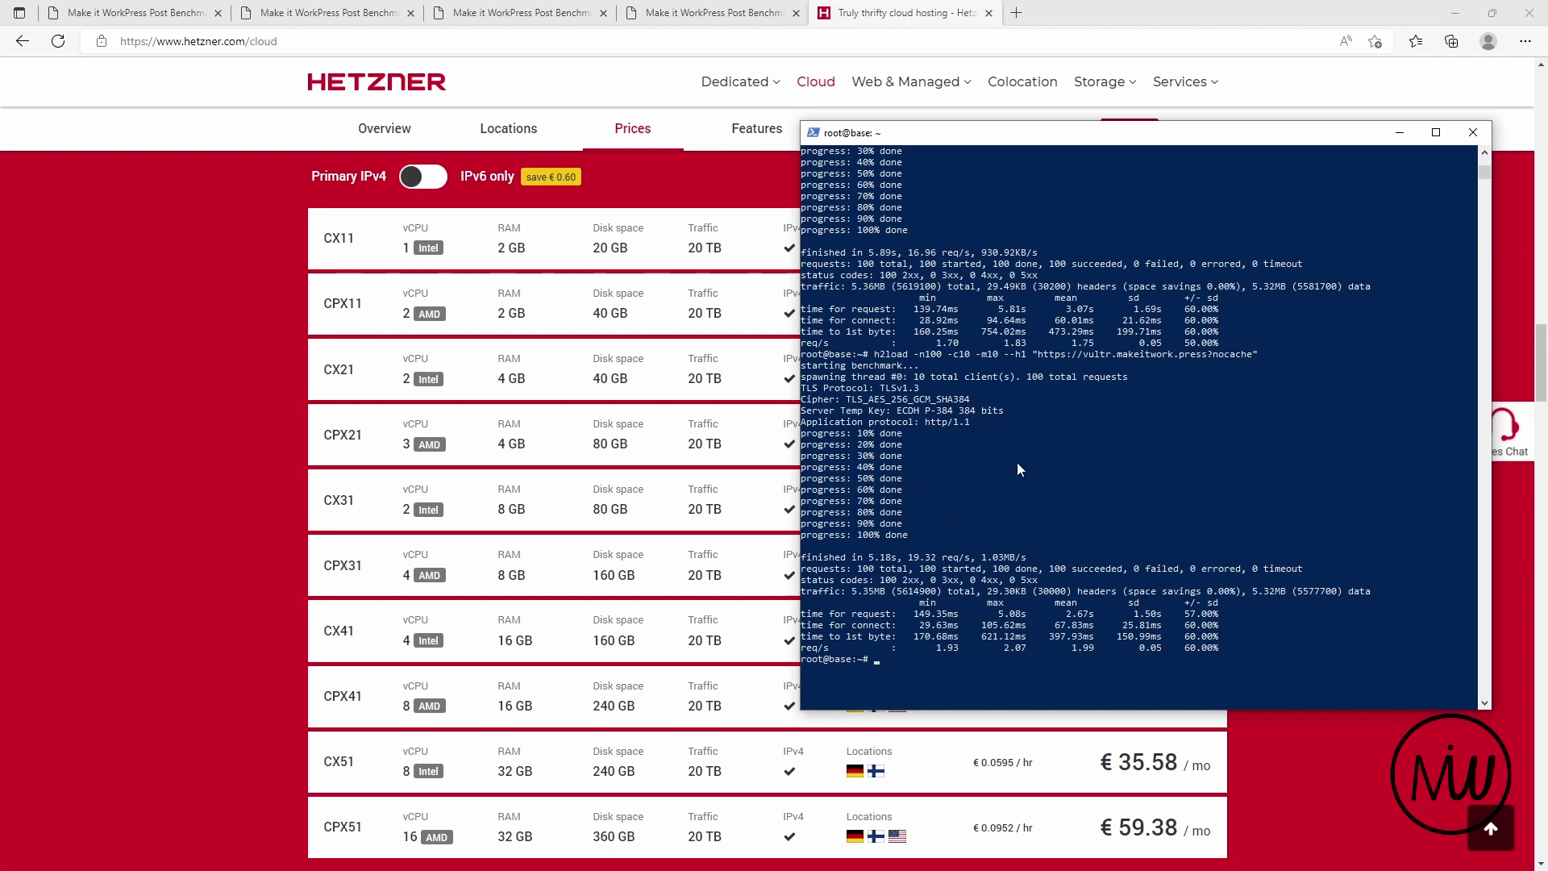
Rerun the h2load benchmark against the webdock site, getting 25.84 req/s in 3.87 s.
{"action": "key", "text": "Up"}
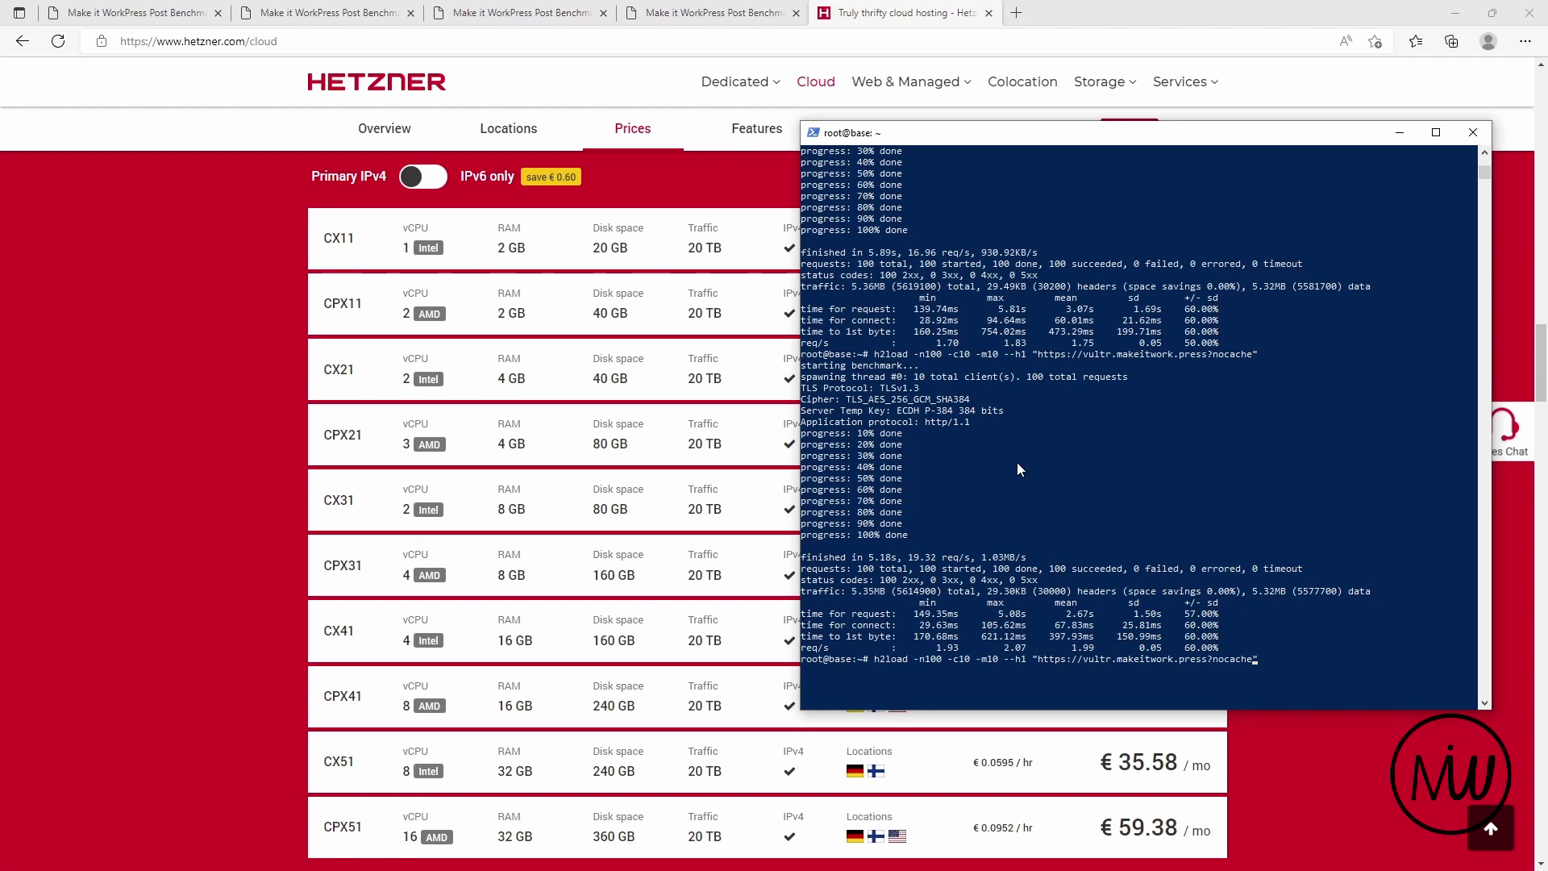
{"action": "key", "text": "Left"}
{"action": "key", "text": "Left"}
{"action": "key", "text": "Left"}
{"action": "key", "text": "Left"}
{"action": "key", "text": "Left"}
{"action": "key", "text": "Left"}
{"action": "key", "text": "Left"}
{"action": "key", "text": "Left"}
{"action": "key", "text": "Left"}
{"action": "key", "text": "BackSpace"}
{"action": "key", "text": "BackSpace"}
{"action": "key", "text": "BackSpace"}
{"action": "key", "text": "BackSpace"}
{"action": "key", "text": "BackSpace"}
{"action": "type", "text": "webdock"}
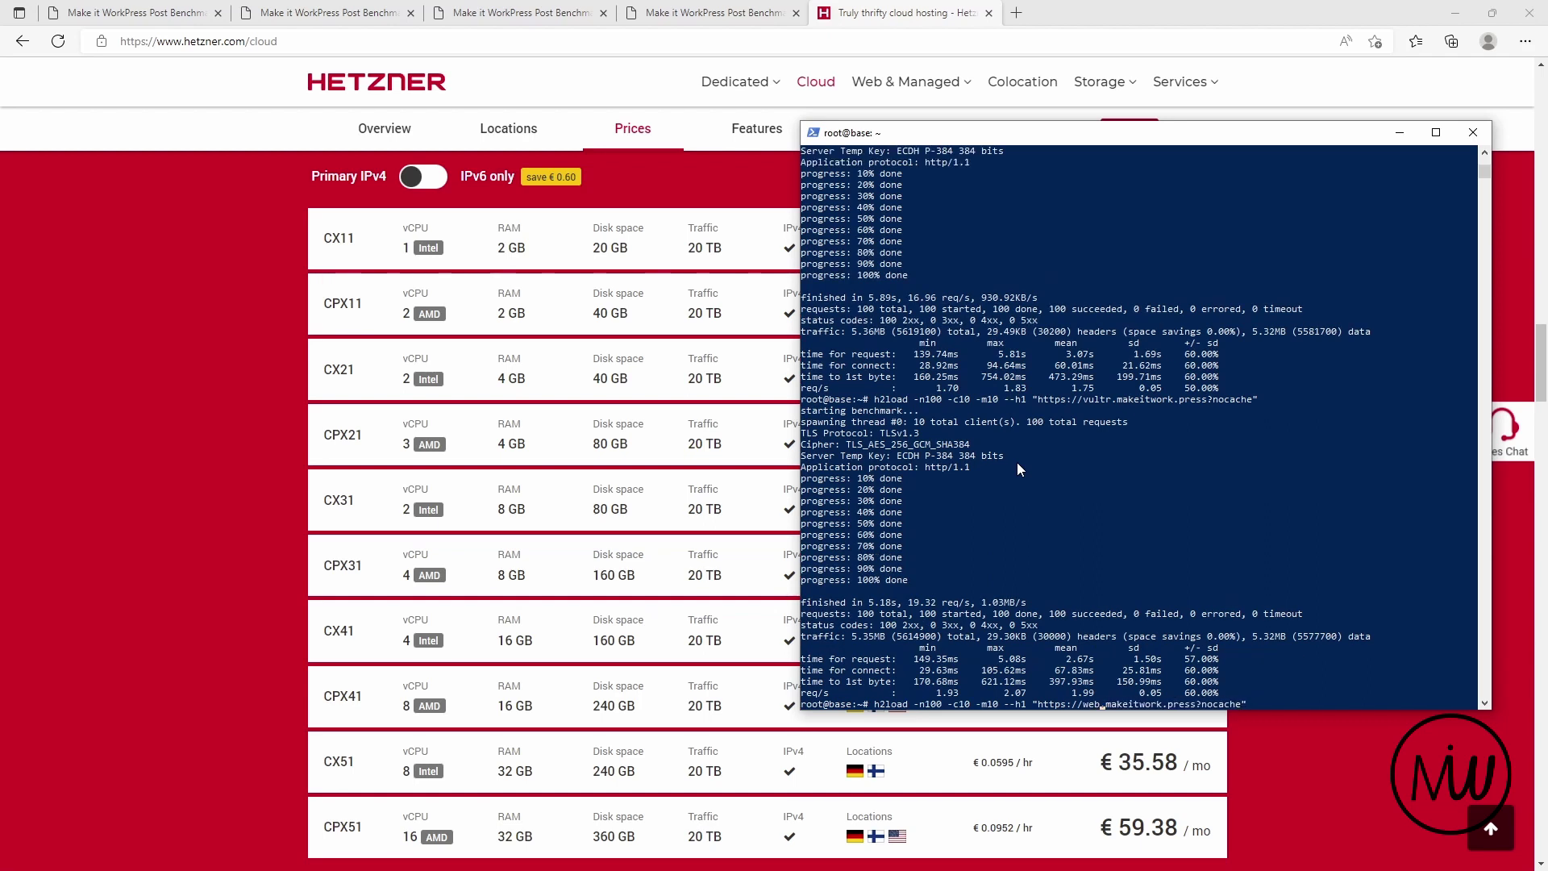
{"action": "key", "text": "Return"}
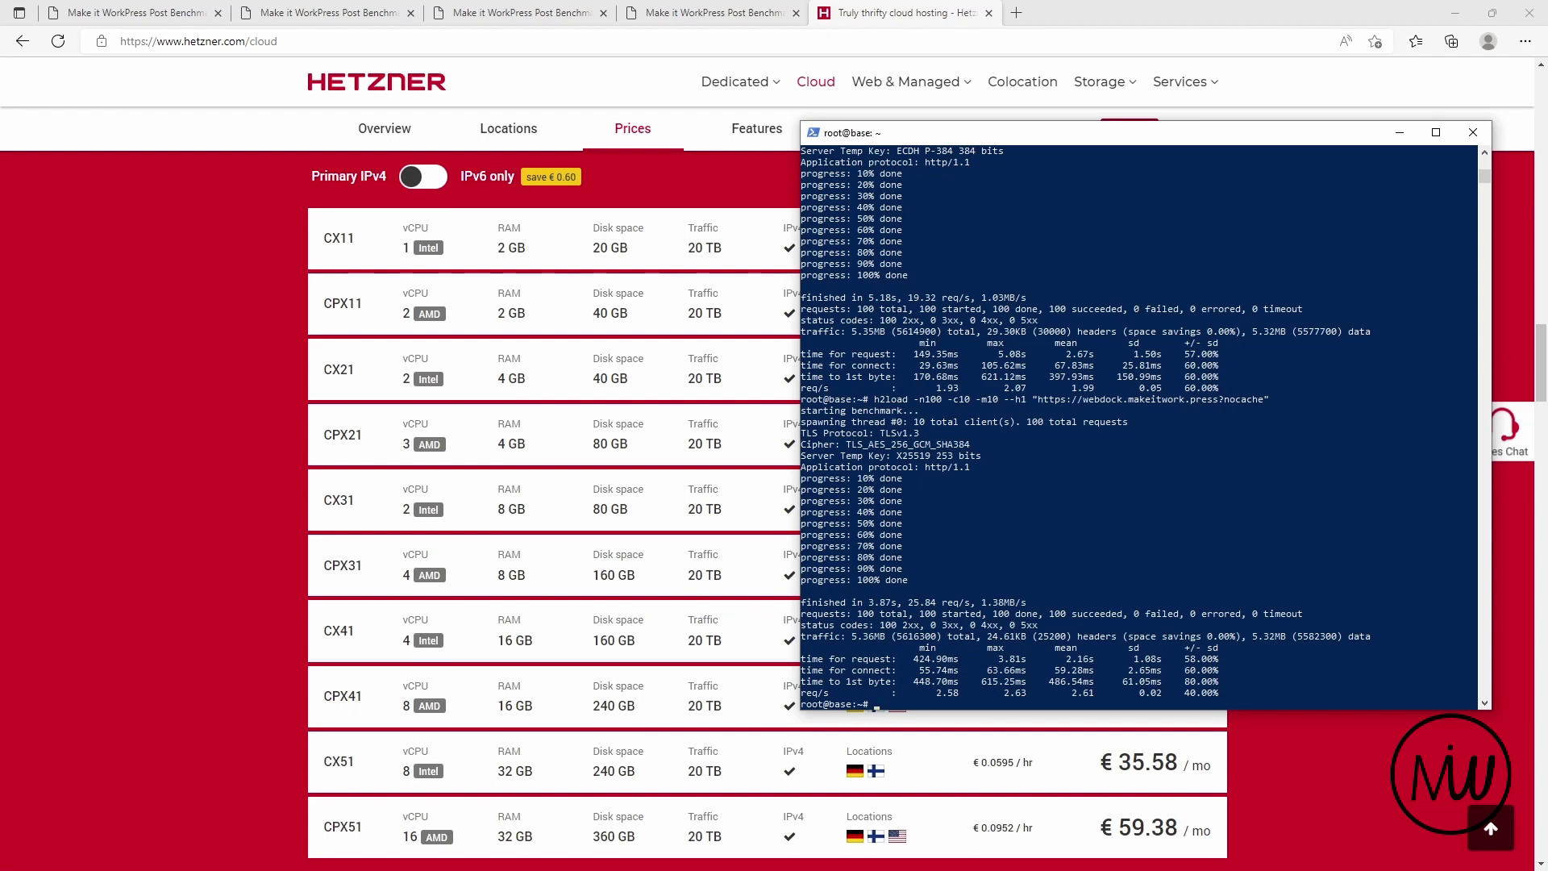
Highlight the CPX31 plan in Hetzner's price list.
{"action": "left_click", "coordinate": [887, 12]}
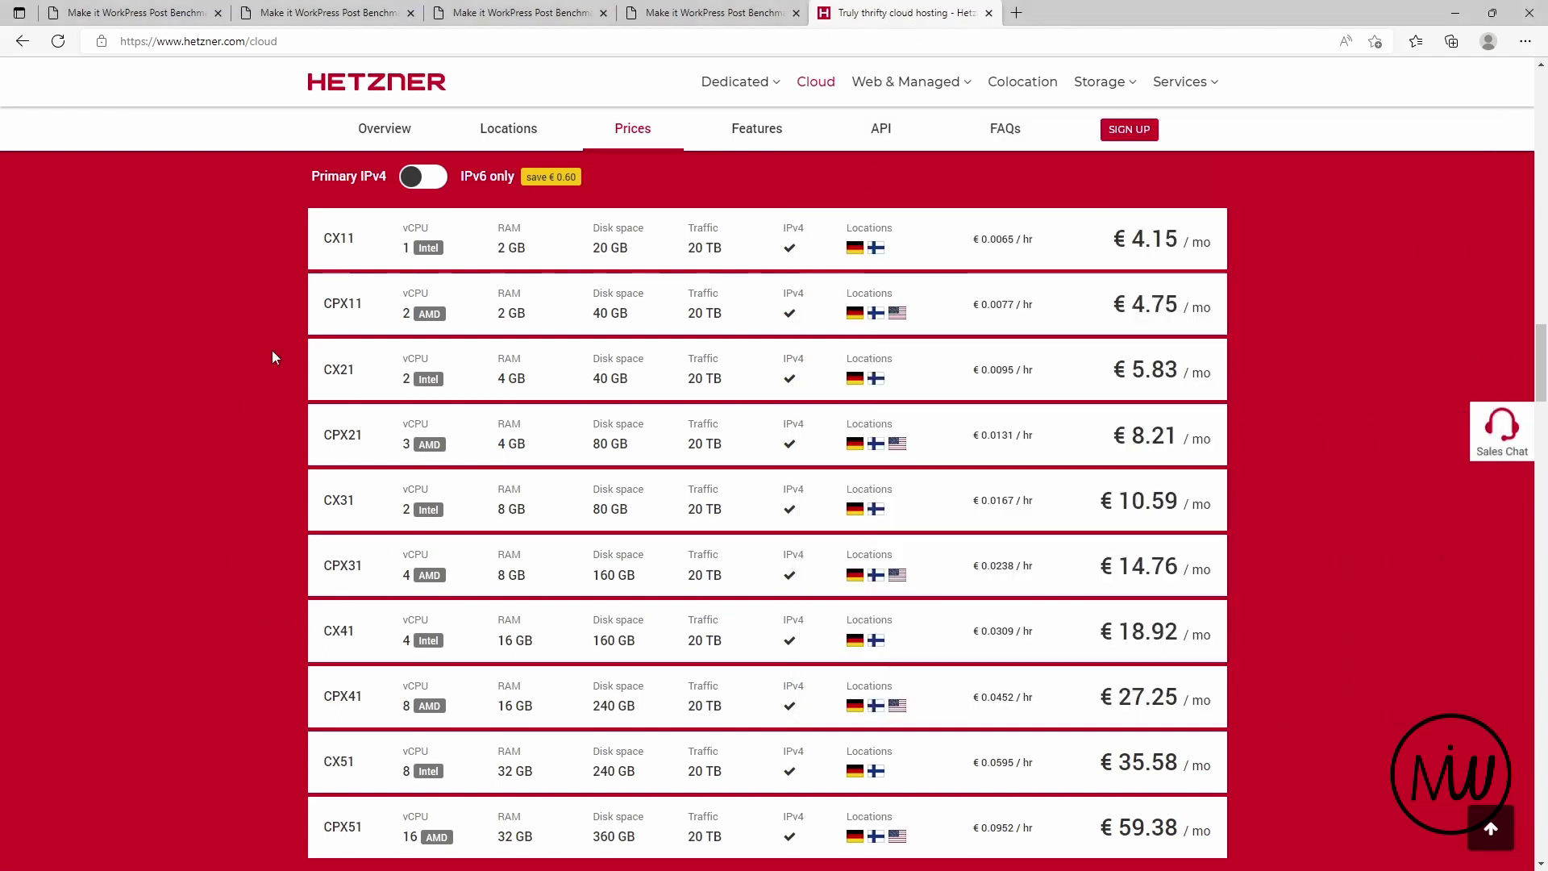
{"action": "scroll", "coordinate": [278, 399], "scroll_direction": "down", "scroll_amount": 2}
{"action": "scroll", "coordinate": [278, 419], "scroll_direction": "up", "scroll_amount": 2}
{"action": "left_click_drag", "start_coordinate": [326, 566], "coordinate": [396, 572]}
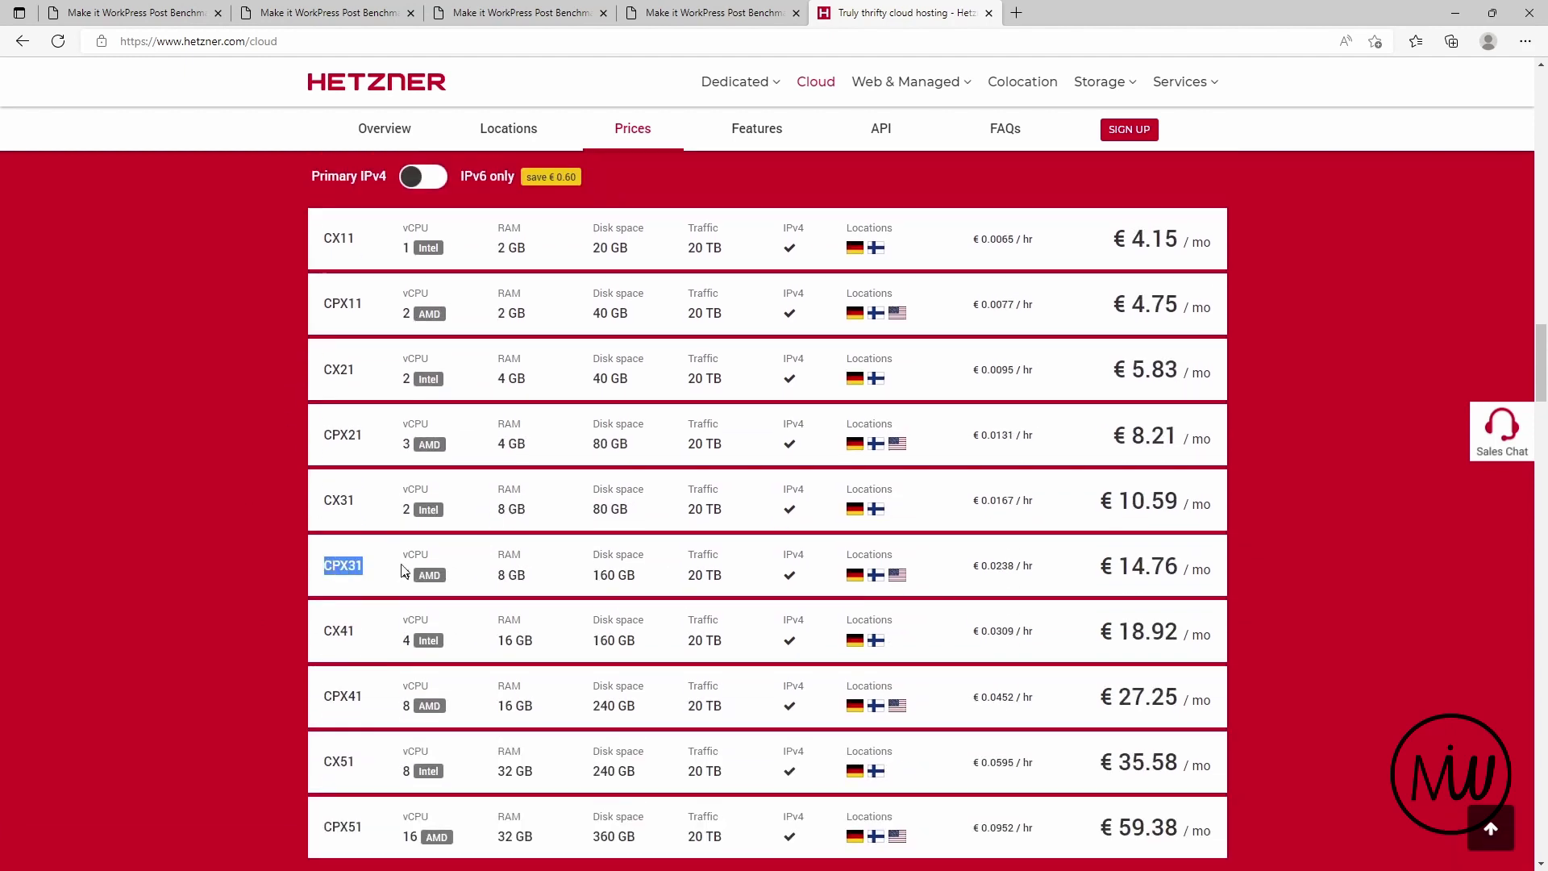
{"action": "left_click", "coordinate": [386, 582]}
Open vultr.com's pricing page in a new tab and mark the 2 vCPU High Frequency plan.
{"action": "left_click", "coordinate": [1017, 13]}
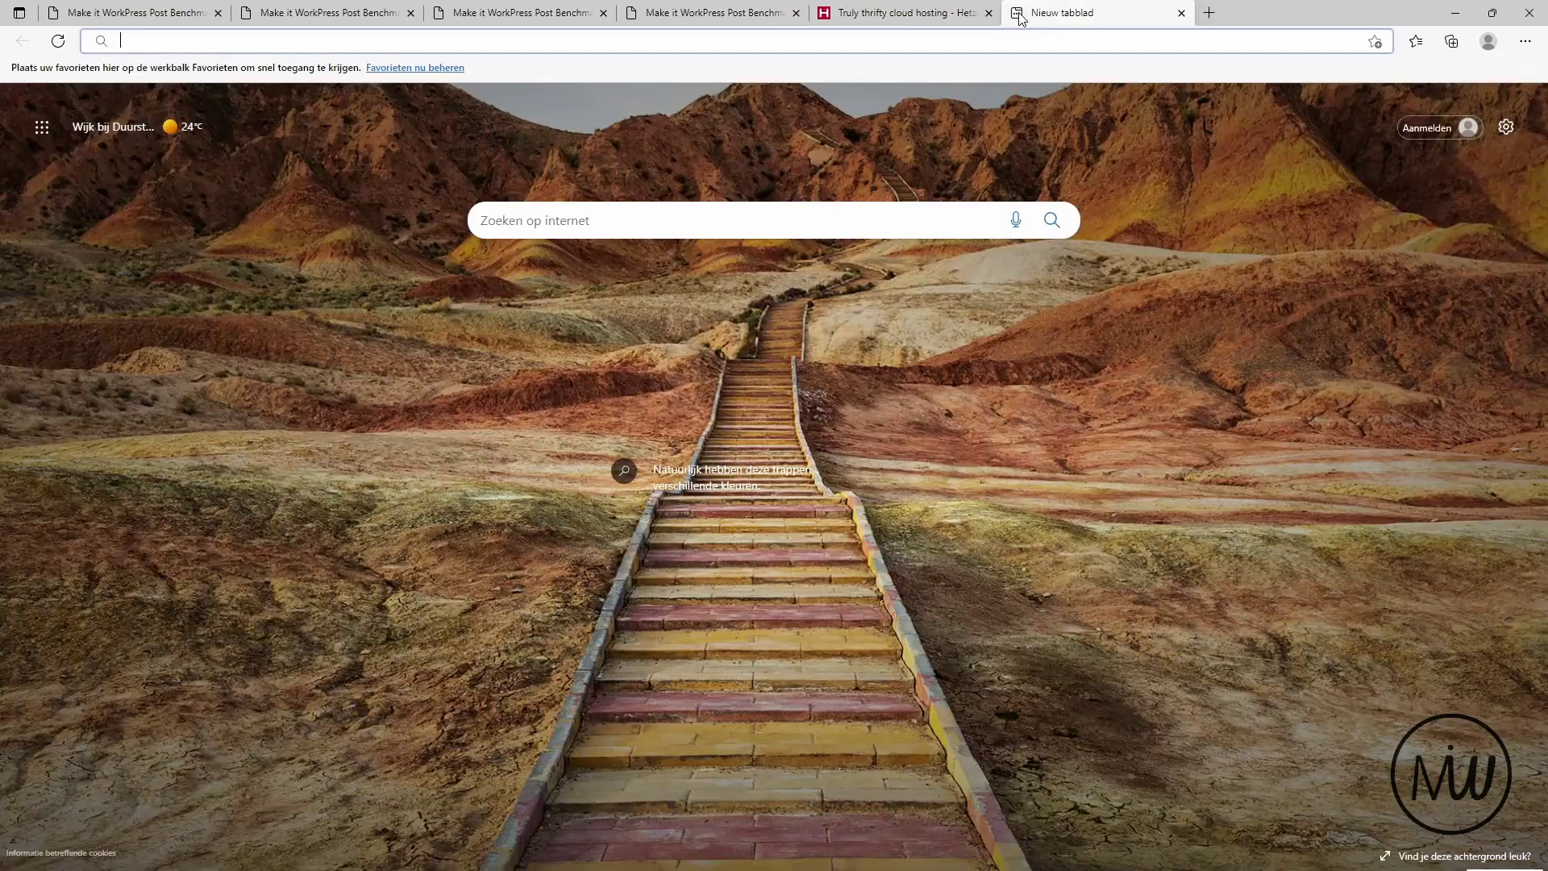
{"action": "type", "text": "vultr.com"}
{"action": "key", "text": "Return"}
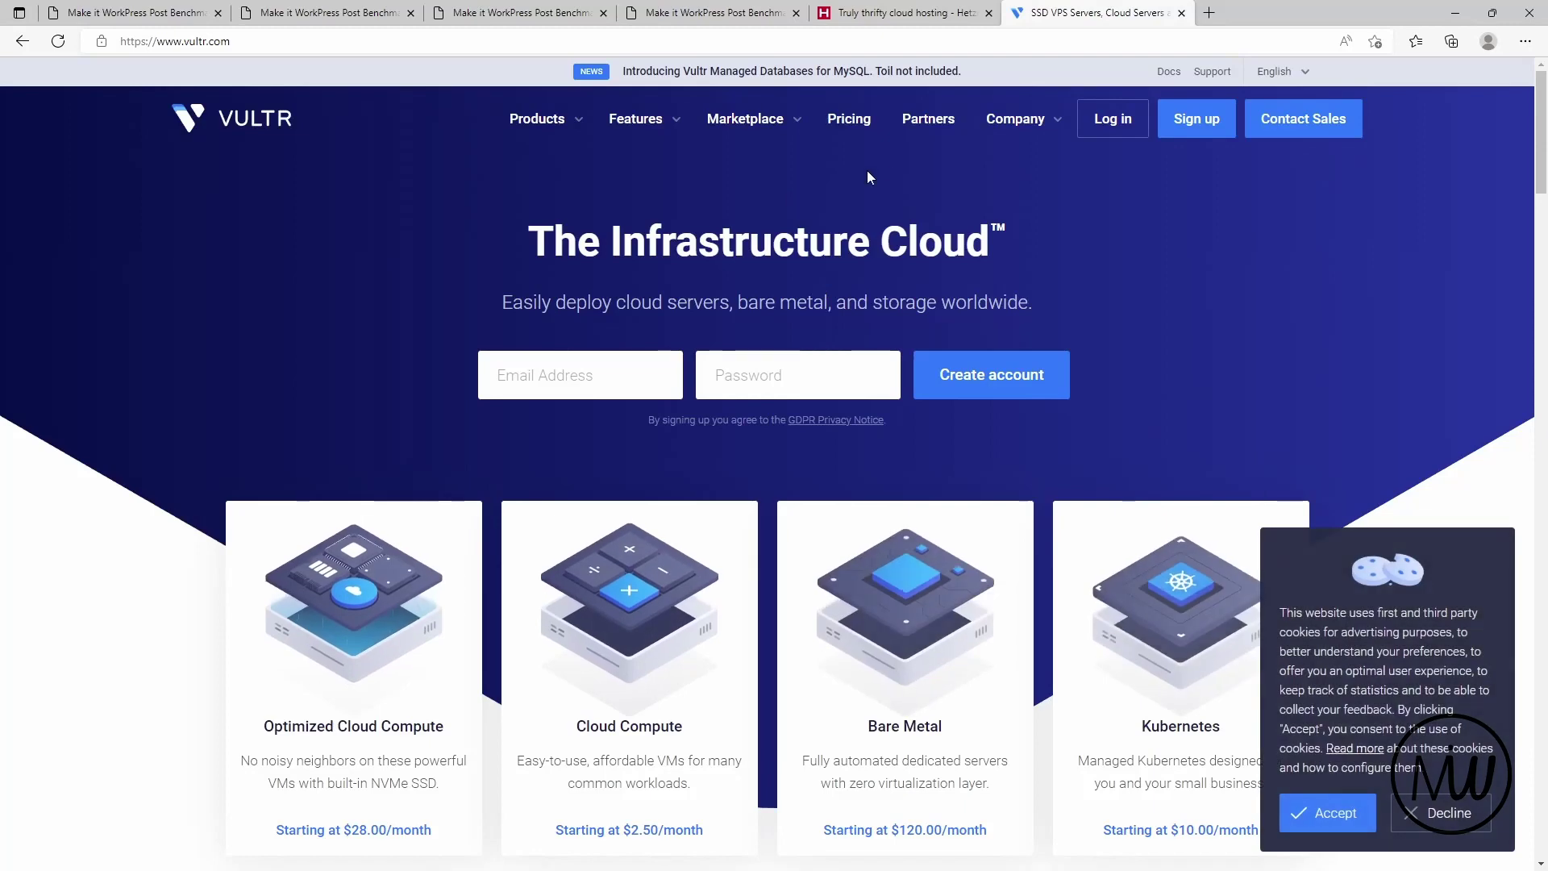
{"action": "left_click", "coordinate": [850, 118]}
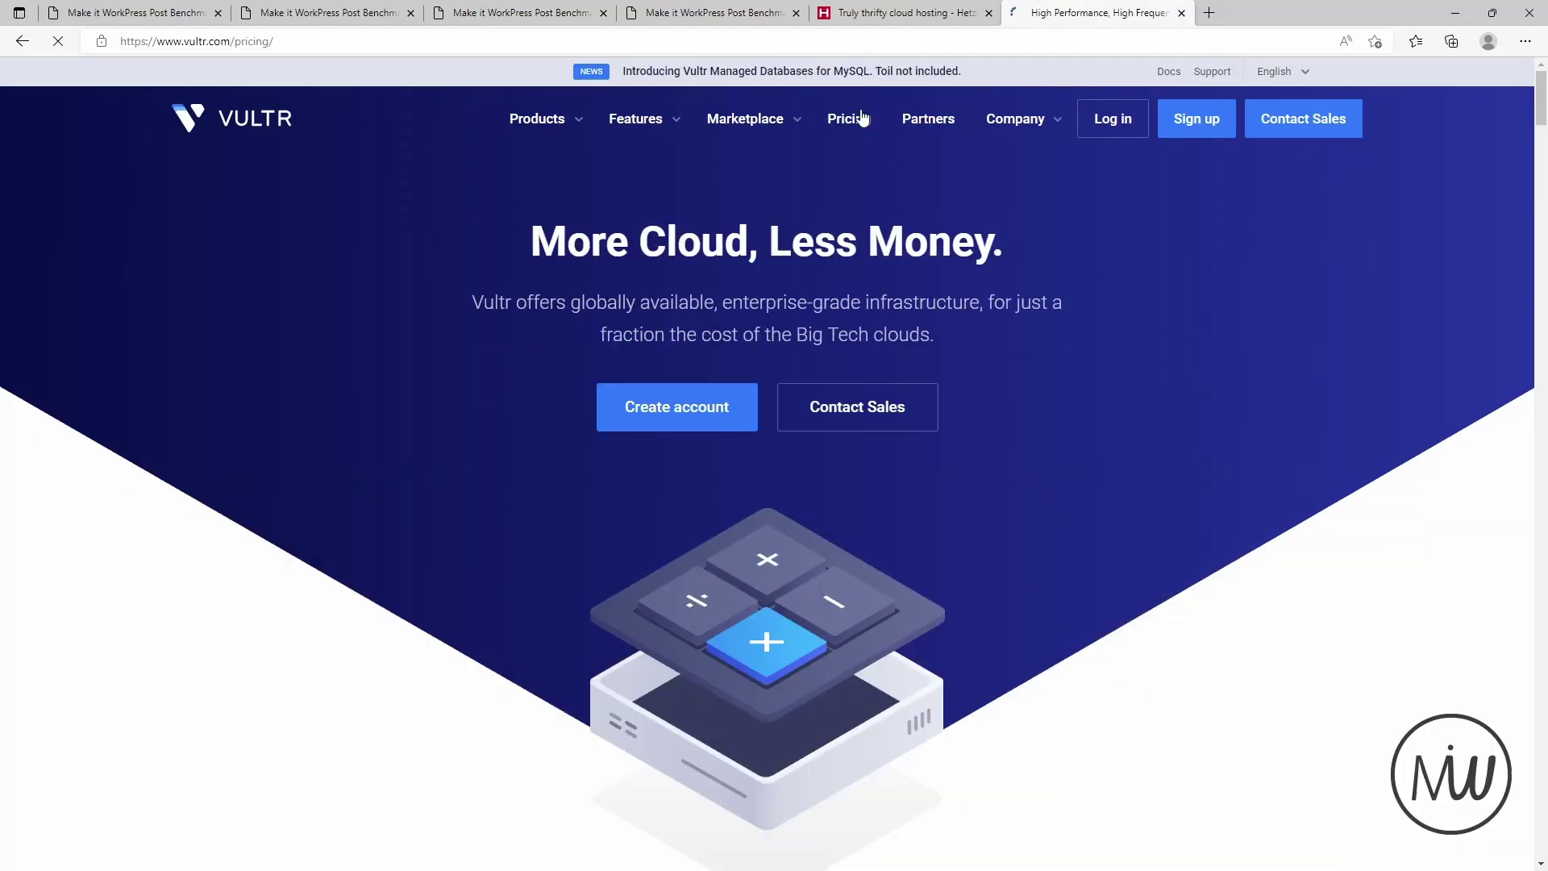
{"action": "scroll", "coordinate": [486, 347], "scroll_direction": "down", "scroll_amount": 9}
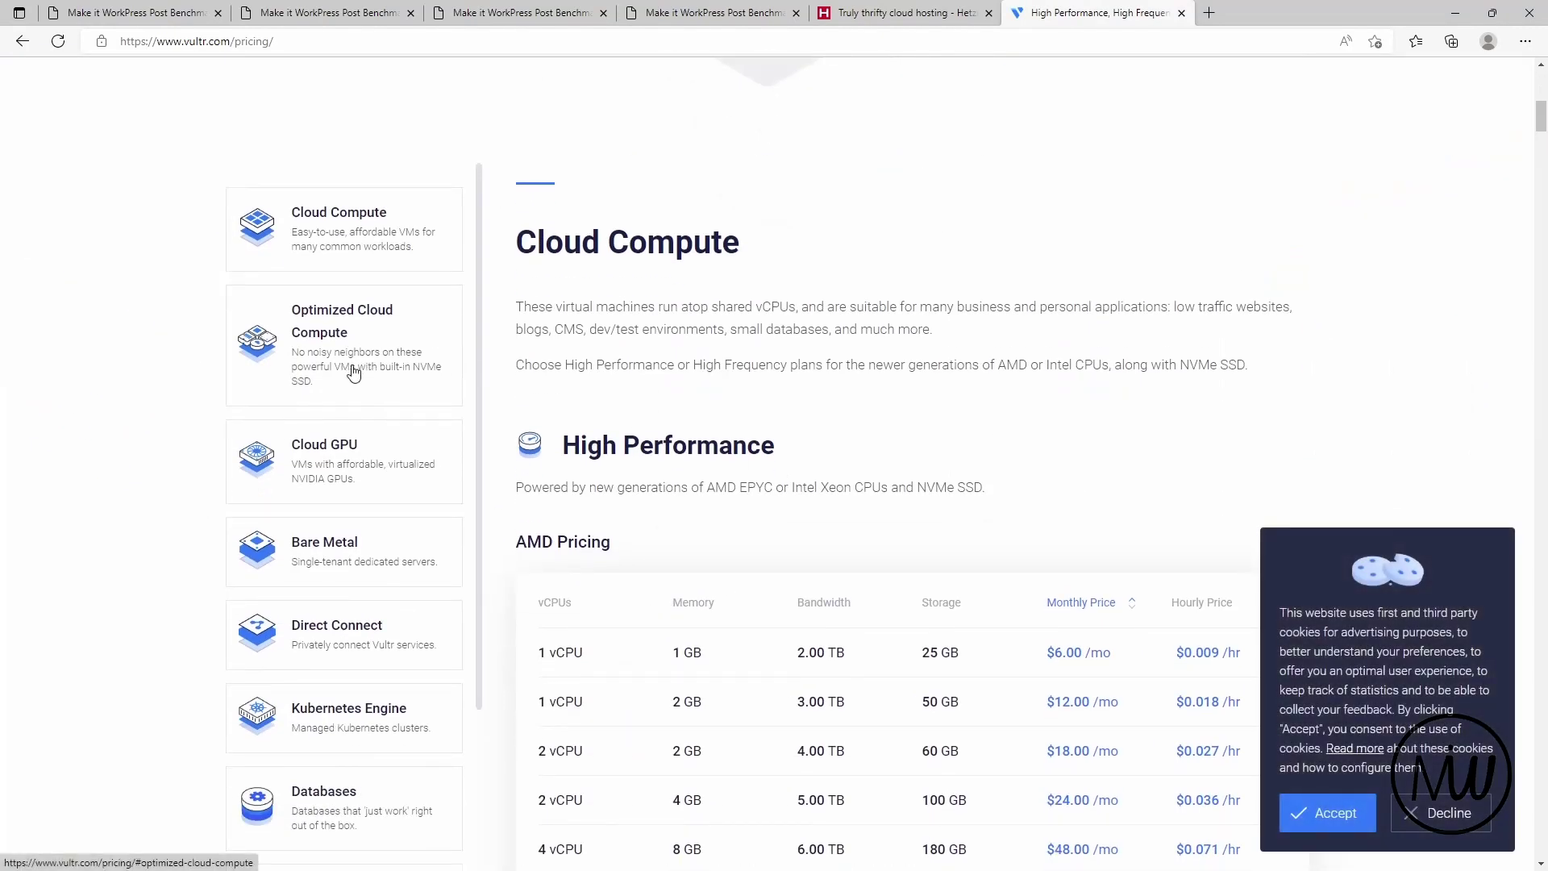
{"action": "scroll", "coordinate": [484, 435], "scroll_direction": "down", "scroll_amount": 10}
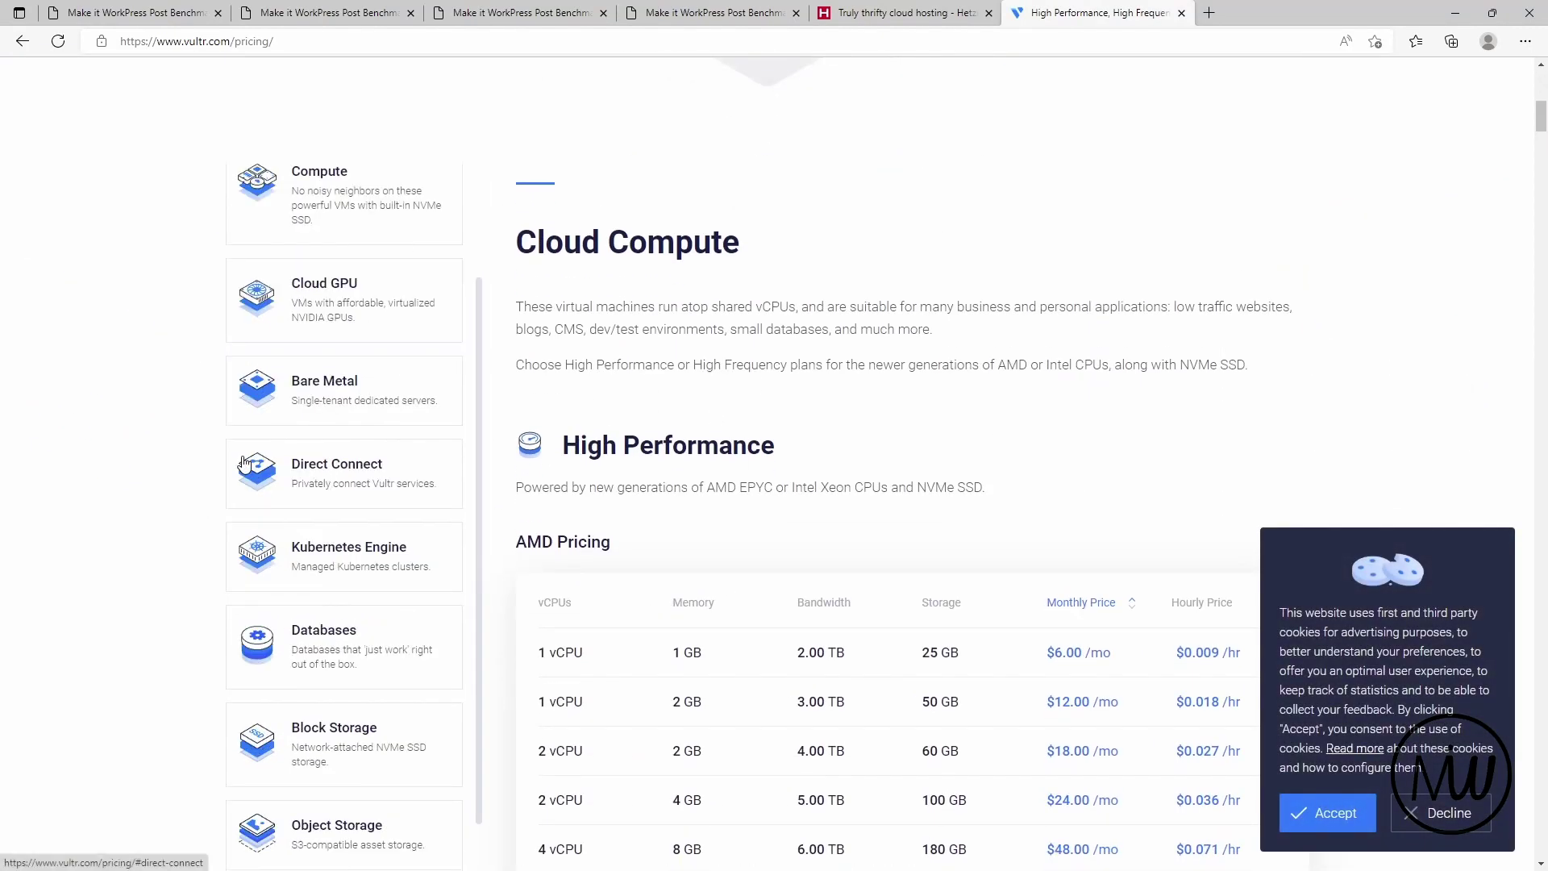
{"action": "scroll", "coordinate": [529, 466], "scroll_direction": "down", "scroll_amount": 15}
{"action": "scroll", "coordinate": [501, 533], "scroll_direction": "up", "scroll_amount": 8}
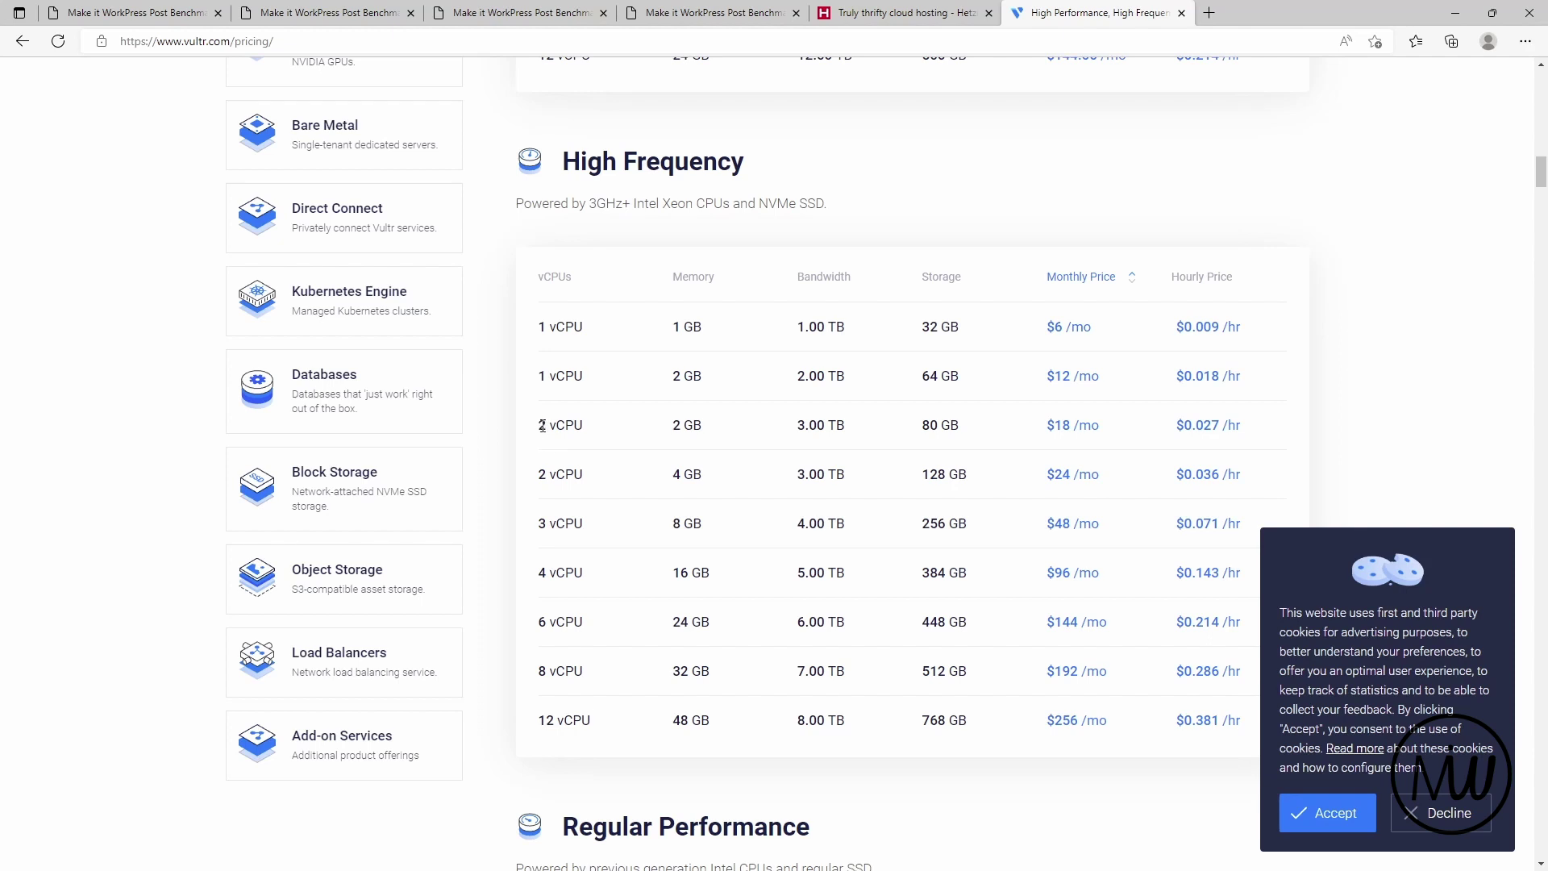
{"action": "left_click_drag", "start_coordinate": [538, 424], "coordinate": [613, 433]}
Load UpCloud's pricing in a new tab and mark the 2-CPU 4 GB simple plan.
{"action": "left_click", "coordinate": [1209, 13]}
{"action": "type", "text": "upcloud.com"}
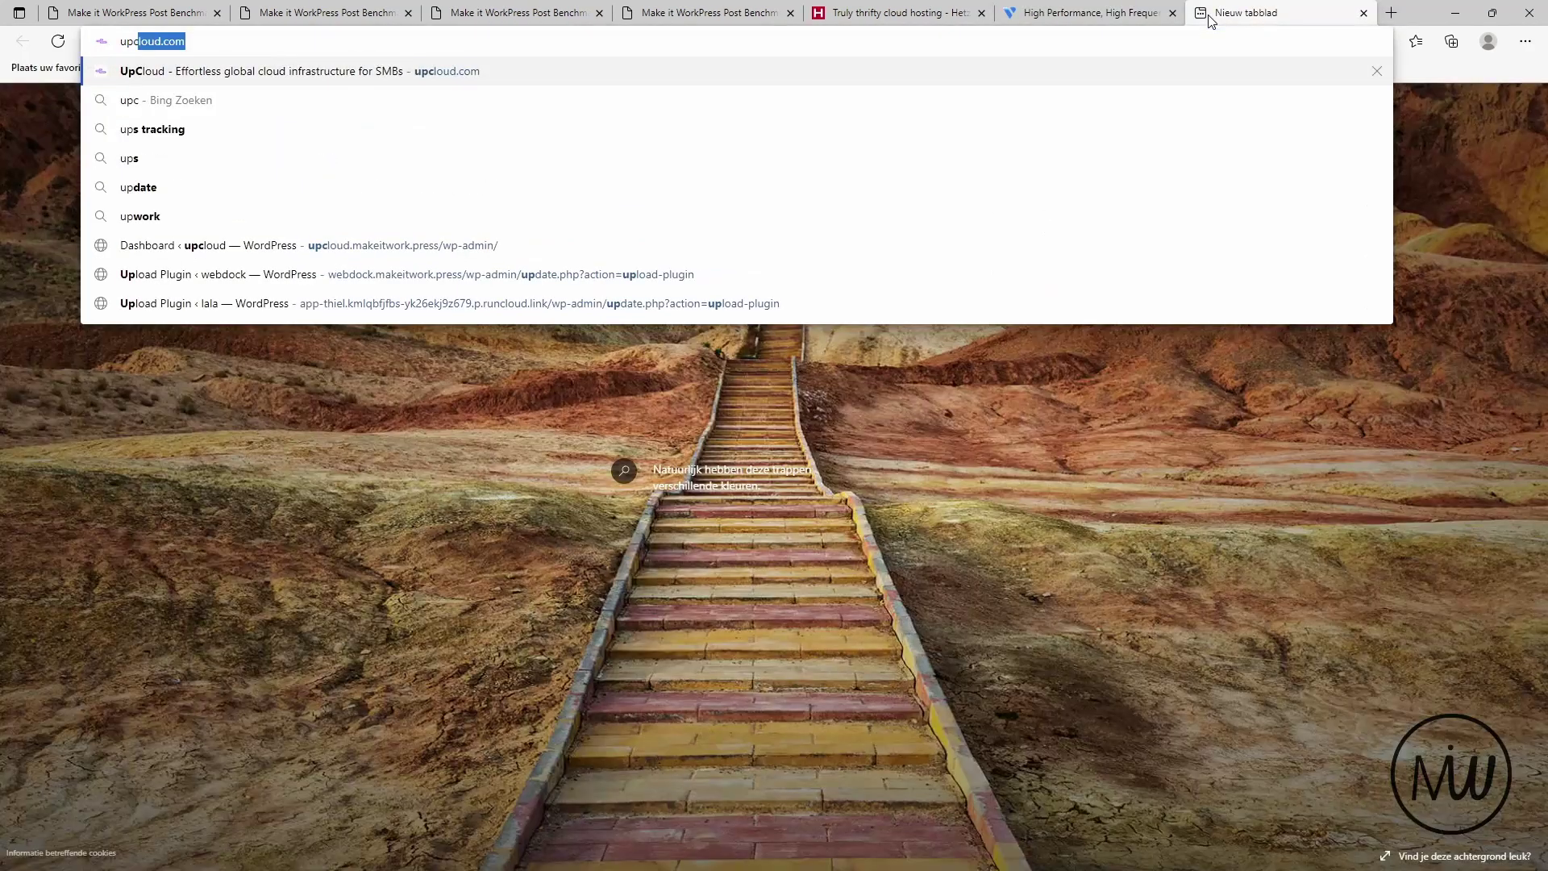
{"action": "key", "text": "Return"}
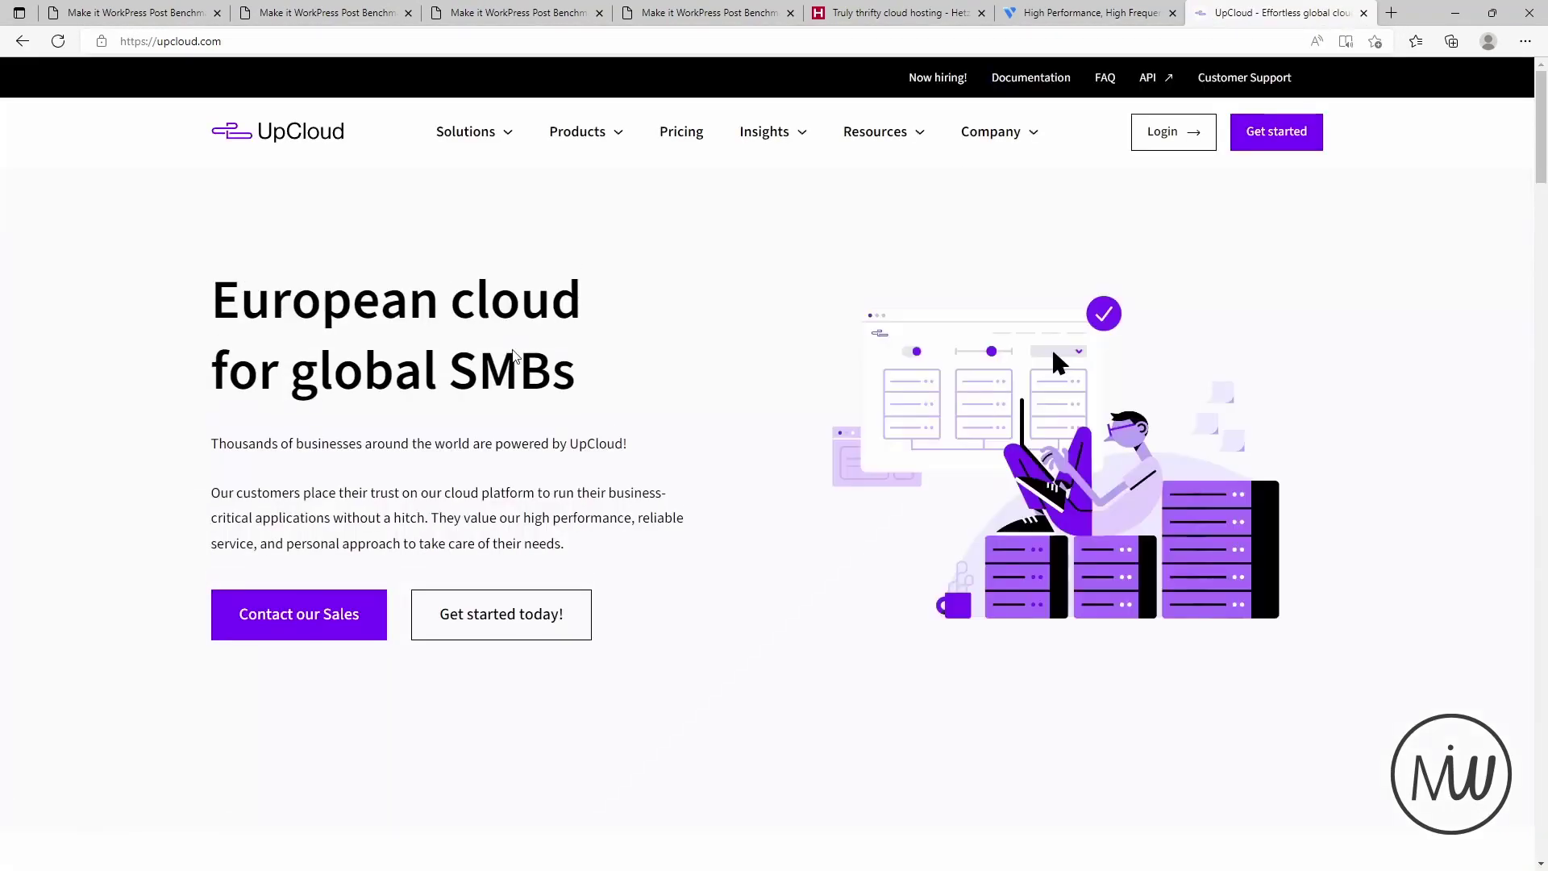
{"action": "left_click", "coordinate": [705, 134]}
{"action": "scroll", "coordinate": [403, 516], "scroll_direction": "down", "scroll_amount": 2}
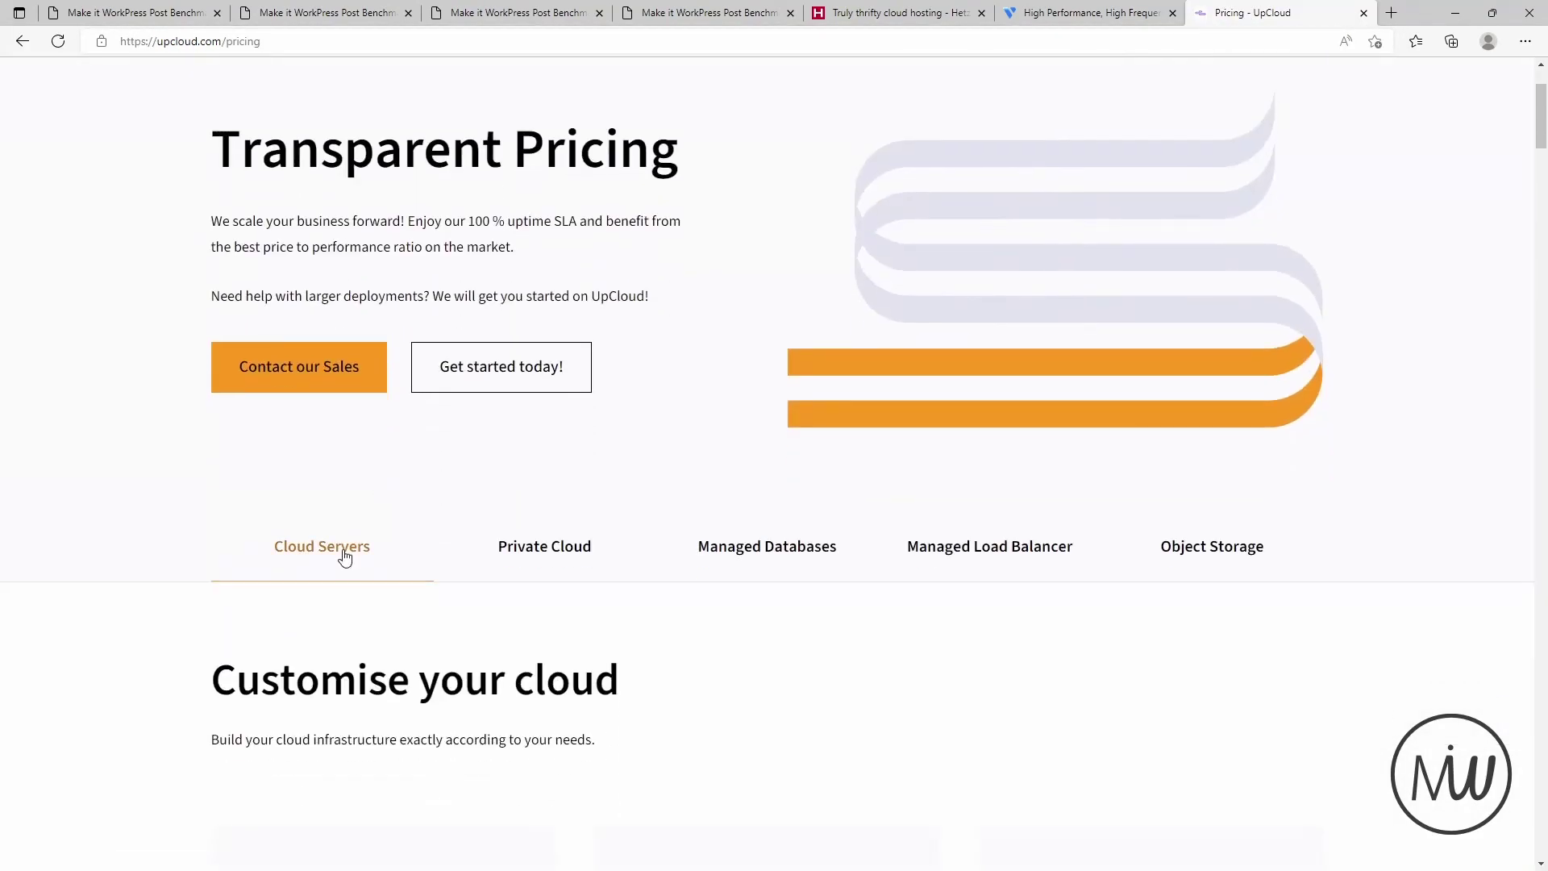
{"action": "scroll", "coordinate": [344, 557], "scroll_direction": "down", "scroll_amount": 10}
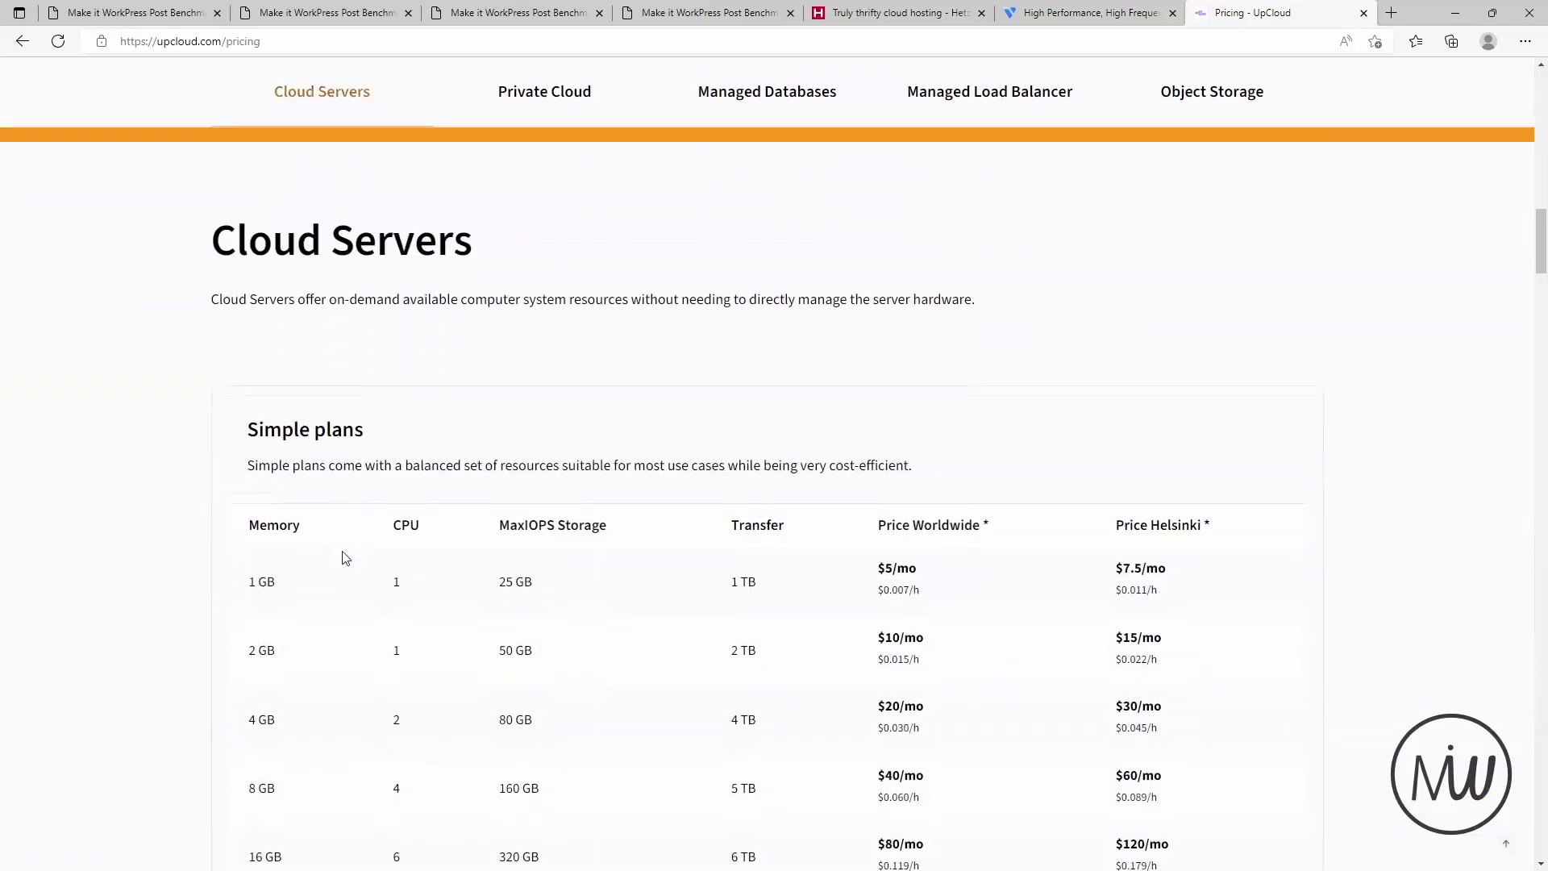
{"action": "double_click", "coordinate": [397, 381]}
{"action": "left_click", "coordinate": [1392, 13]}
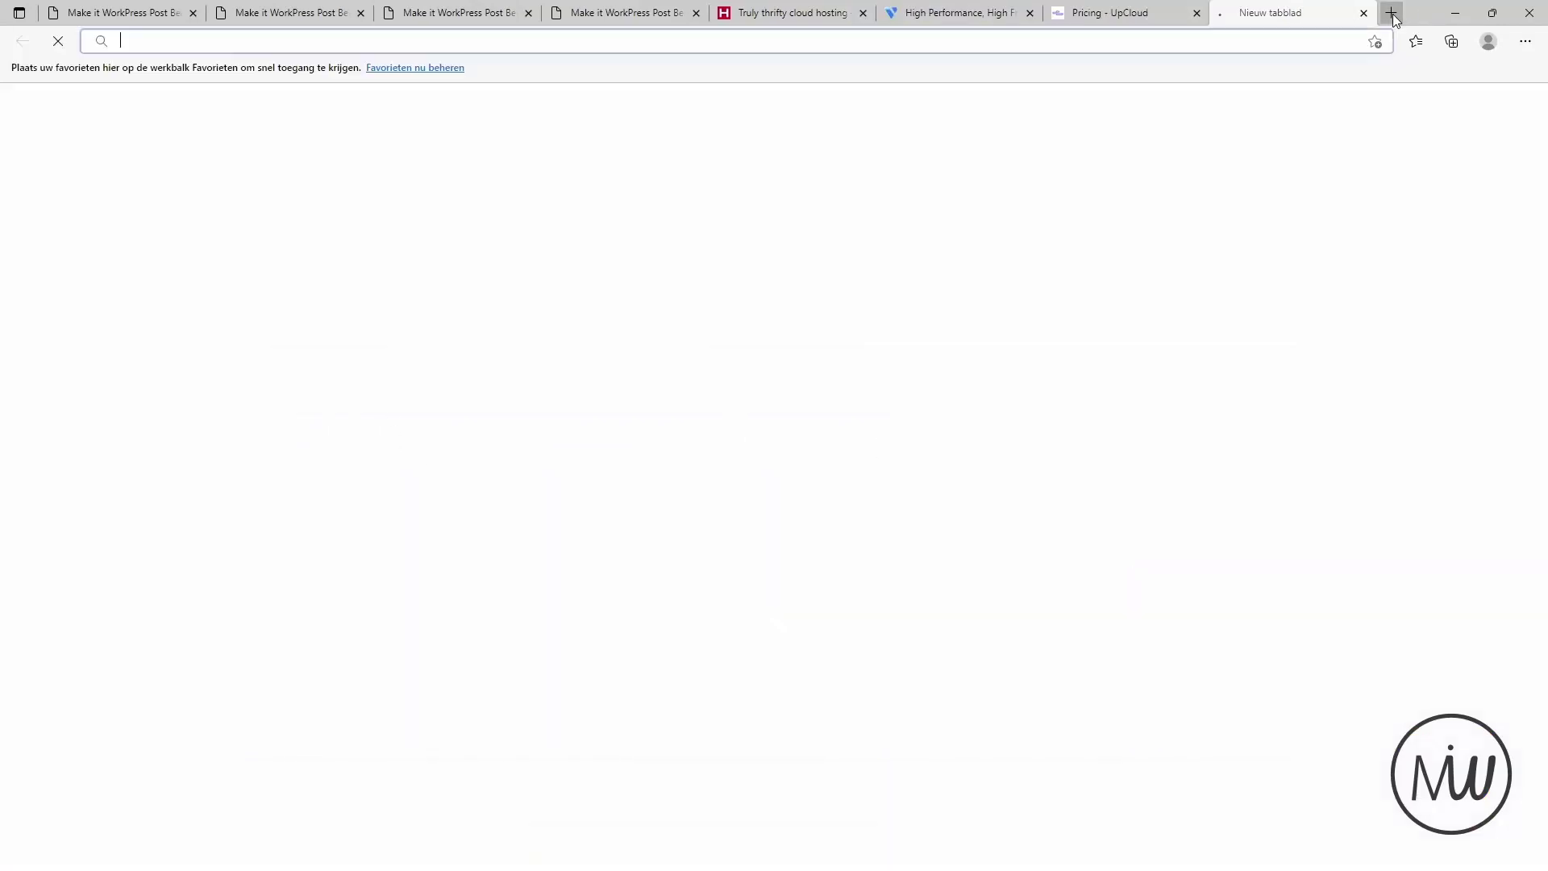
Load webdock.io and show Europe NVMe Ryzen 9 hardware pricing, €4.99 to €39.99/mo.
{"action": "type", "text": "webdock.io"}
{"action": "key", "text": "Return"}
{"action": "scroll", "coordinate": [574, 517], "scroll_direction": "down", "scroll_amount": 15}
{"action": "scroll", "coordinate": [574, 518], "scroll_direction": "down", "scroll_amount": 12}
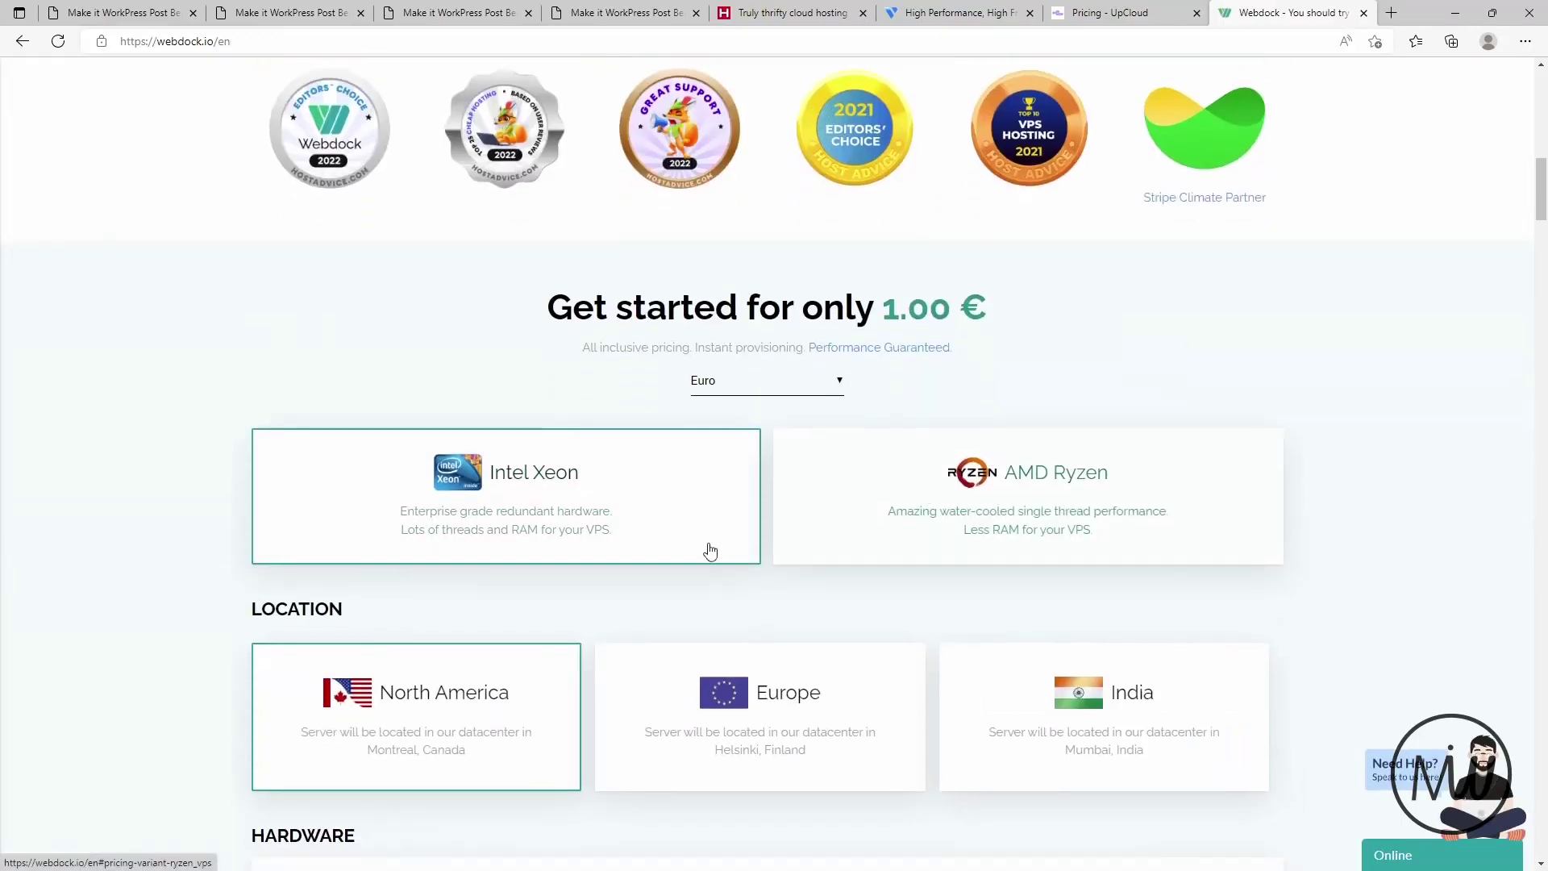
{"action": "scroll", "coordinate": [637, 513], "scroll_direction": "up", "scroll_amount": 2}
{"action": "left_click", "coordinate": [722, 259]}
{"action": "scroll", "coordinate": [508, 451], "scroll_direction": "down", "scroll_amount": 2}
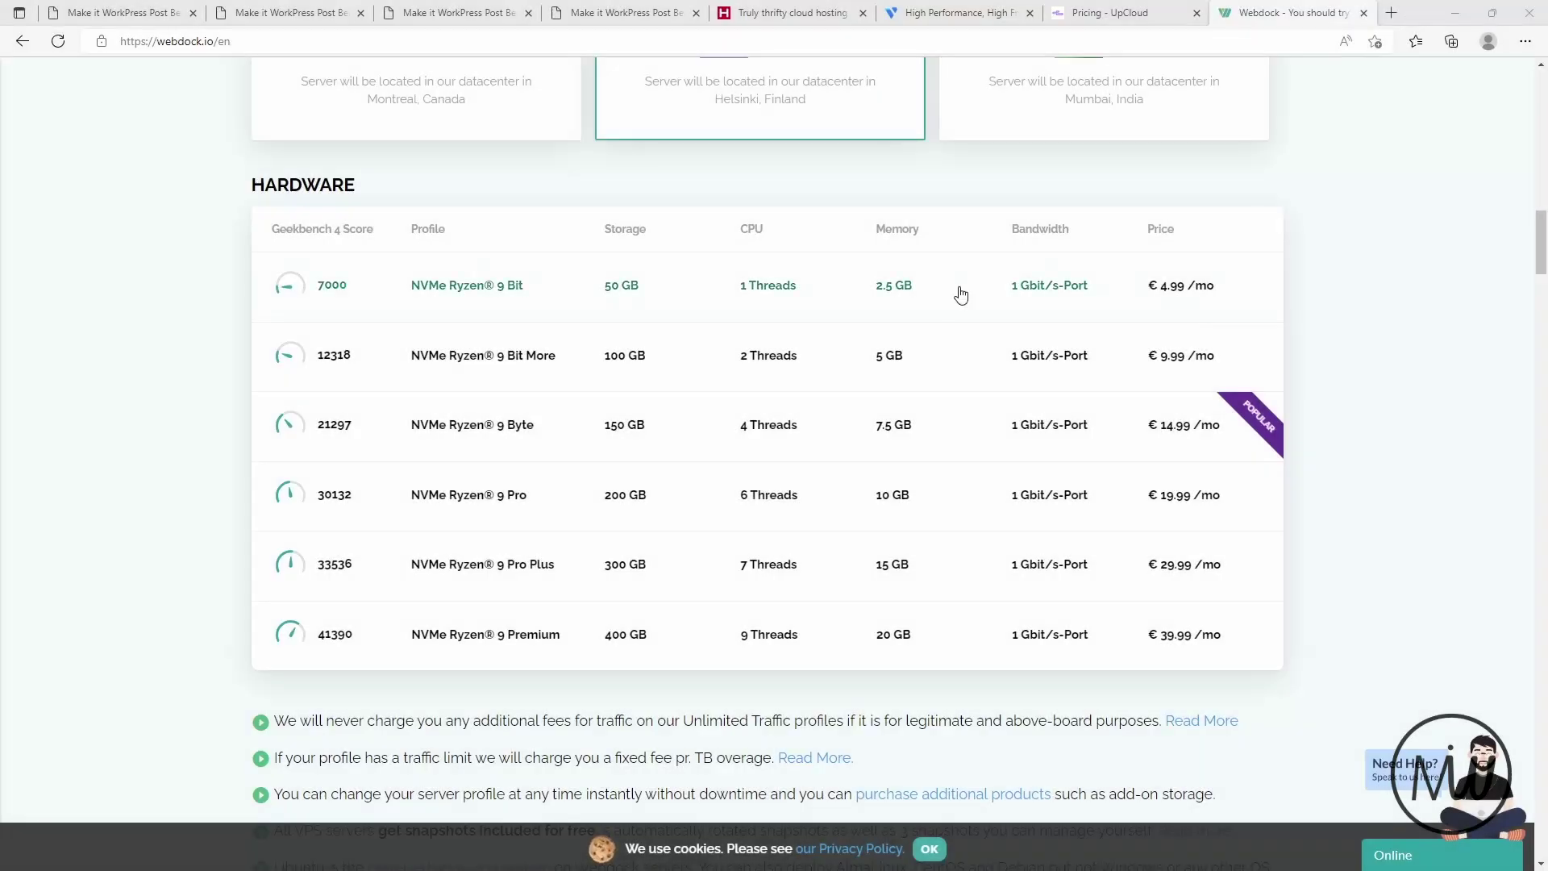
Start a 10000-post benchmark on the webdock site.
{"action": "left_click", "coordinate": [109, 13]}
{"action": "left_click", "coordinate": [351, 229]}
{"action": "type", "text": "00000"}
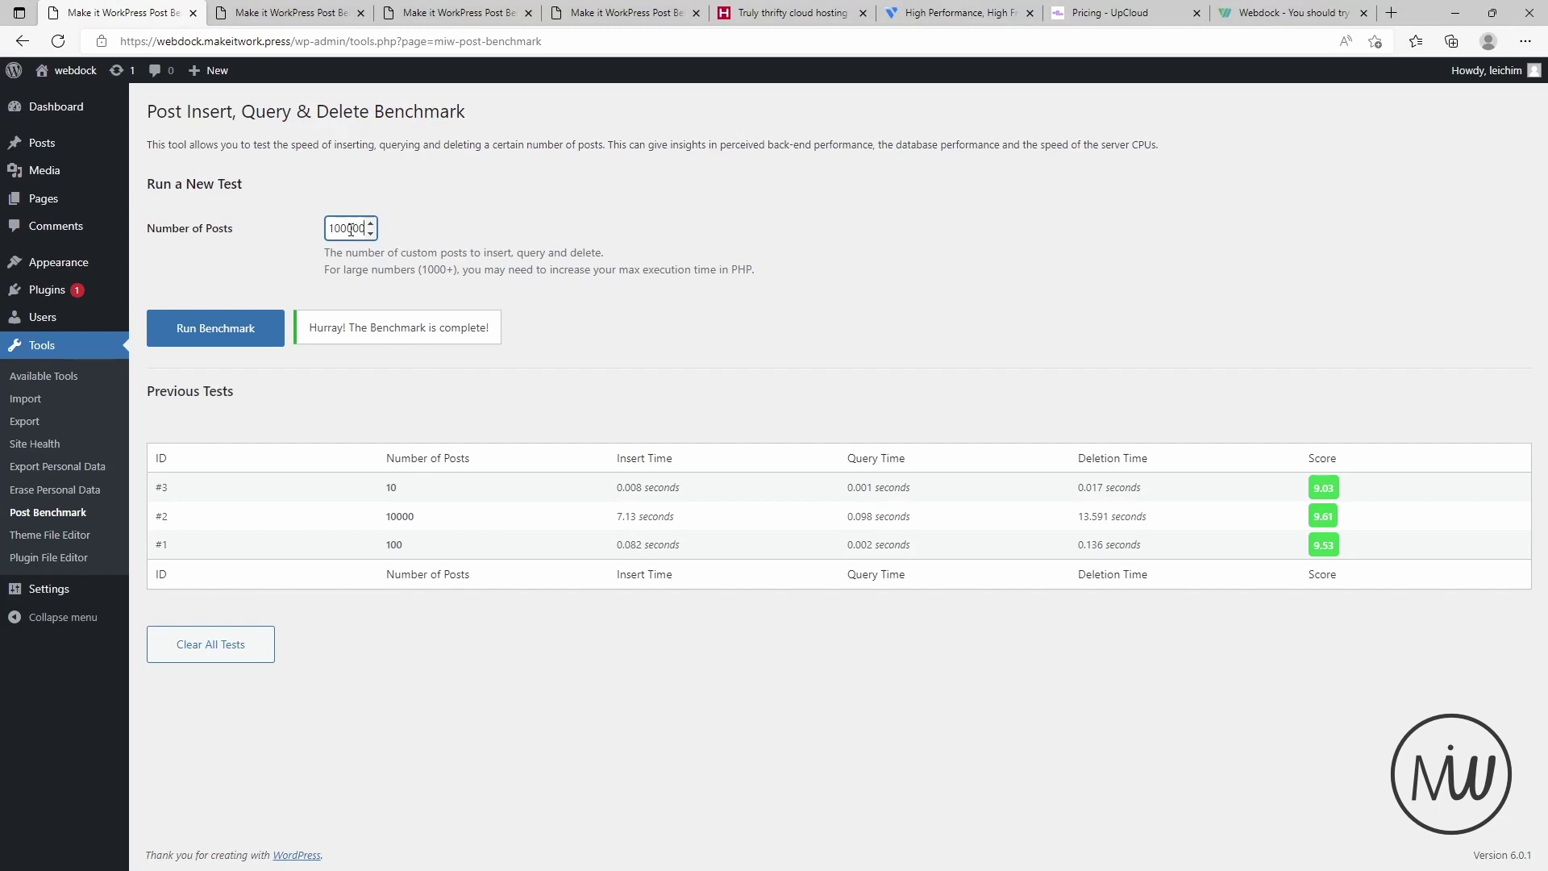
{"action": "key", "text": "BackSpace"}
{"action": "left_click", "coordinate": [224, 327]}
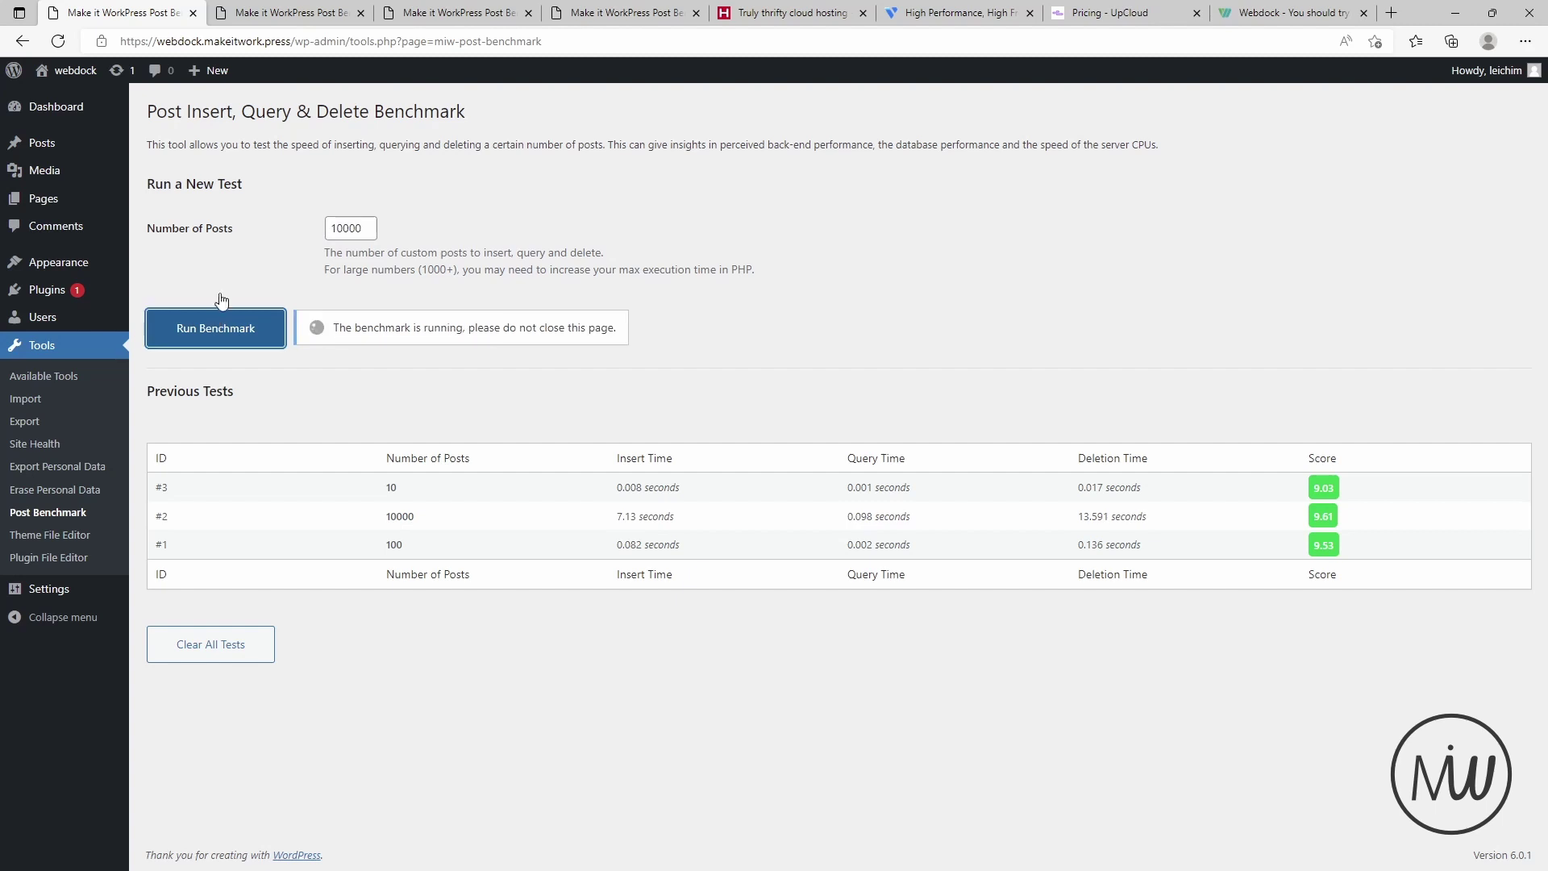
Start 10000-post benchmarks on the upcloud, vultr and hetzner sites, then check webdock's 9.6 score.
{"action": "left_click", "coordinate": [273, 20]}
{"action": "left_click", "coordinate": [242, 328]}
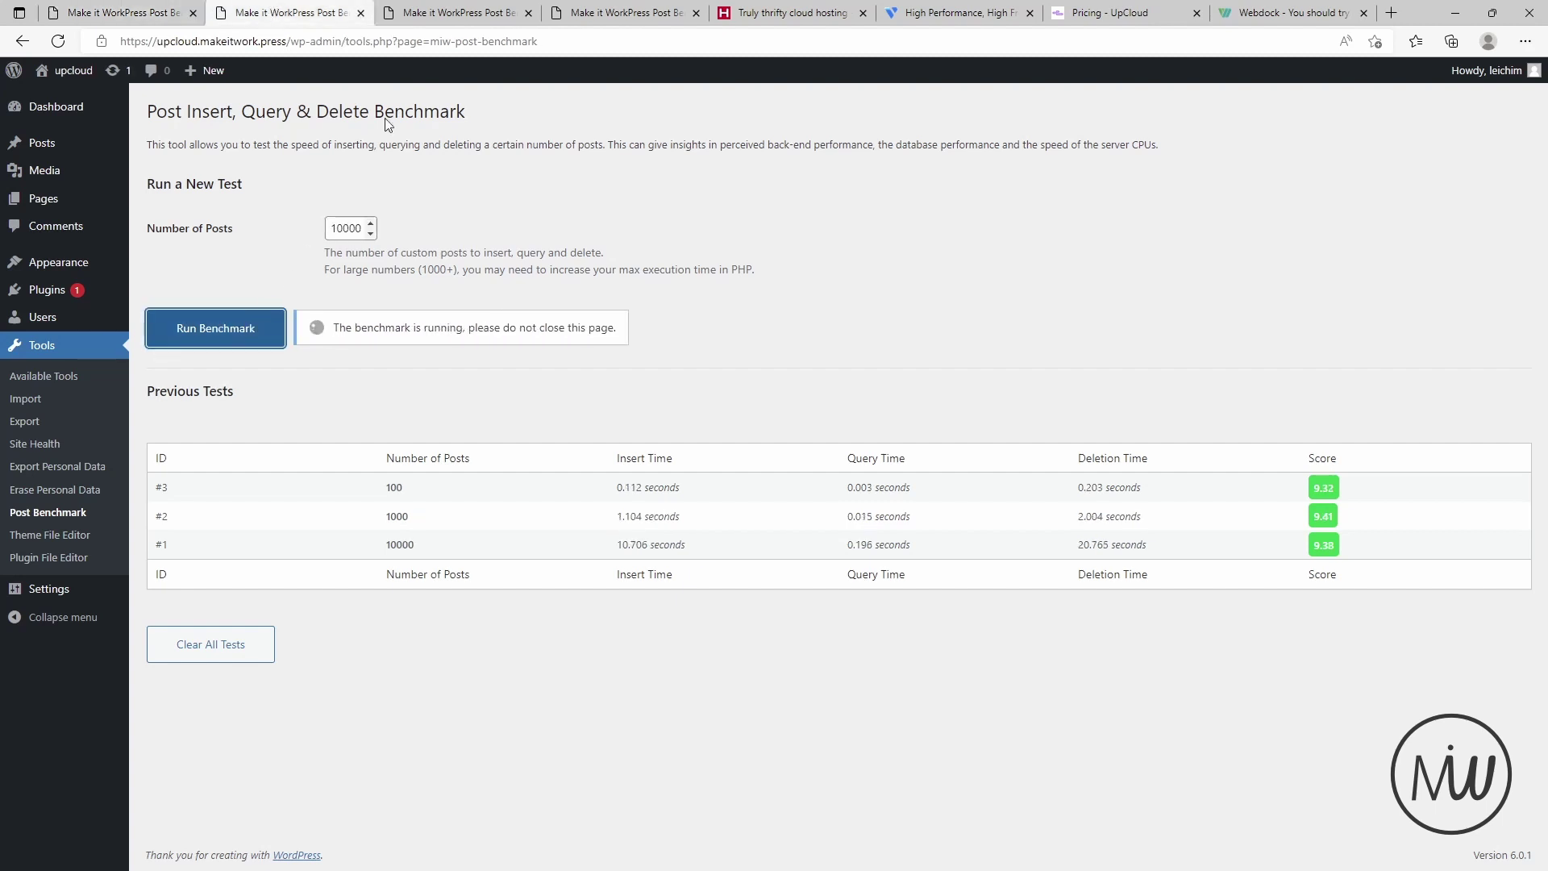
{"action": "left_click", "coordinate": [452, 13]}
{"action": "left_click", "coordinate": [363, 228]}
{"action": "type", "text": "0000"}
{"action": "left_click", "coordinate": [212, 328]}
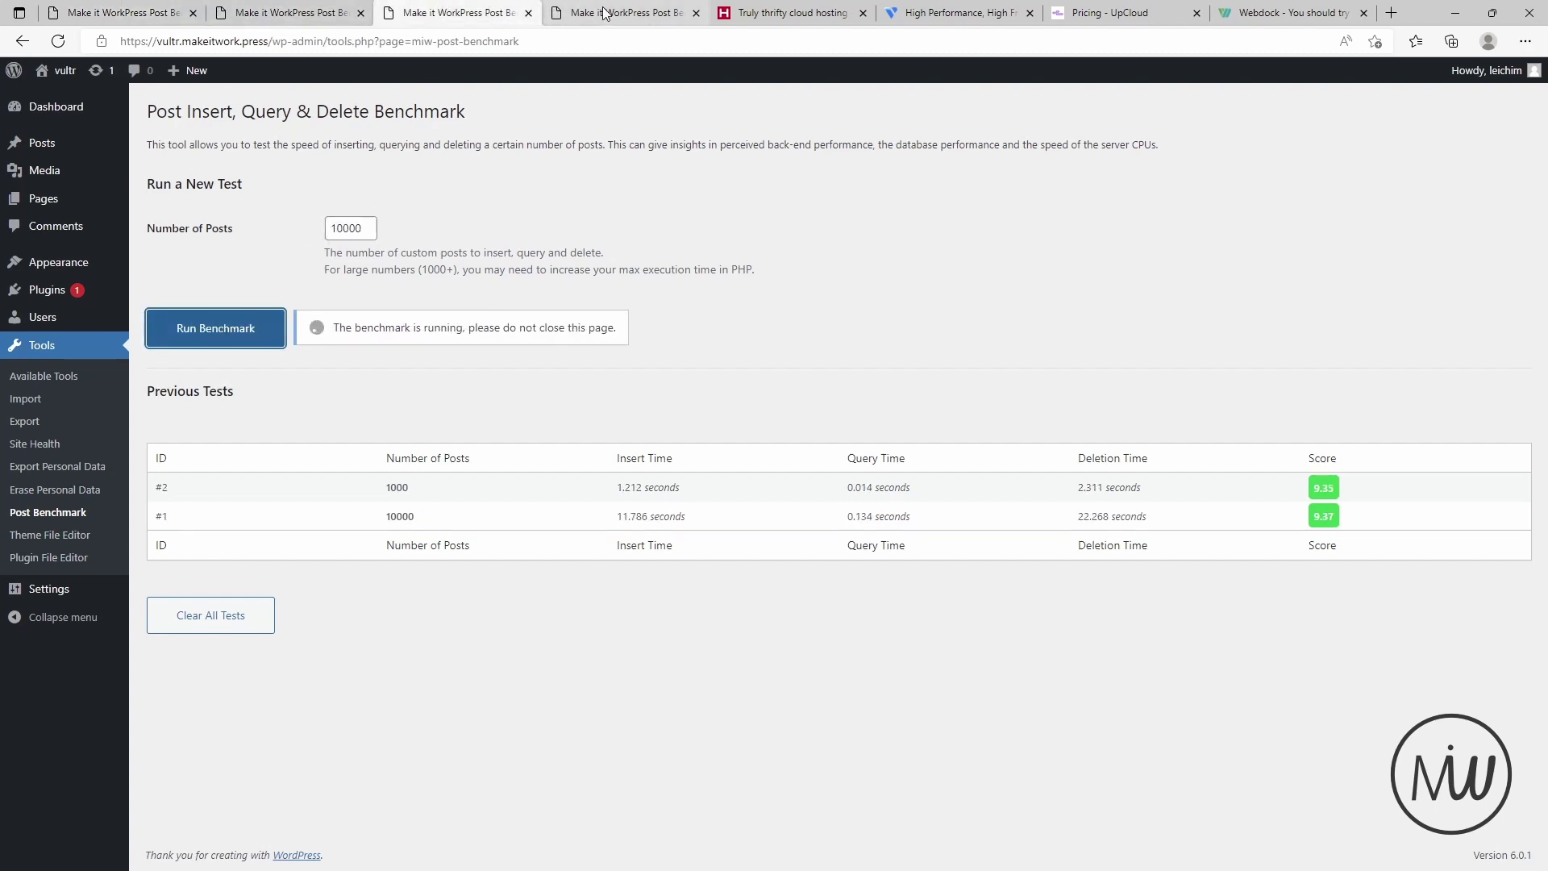
{"action": "left_click", "coordinate": [621, 13]}
{"action": "double_click", "coordinate": [345, 232]}
{"action": "left_click", "coordinate": [211, 329]}
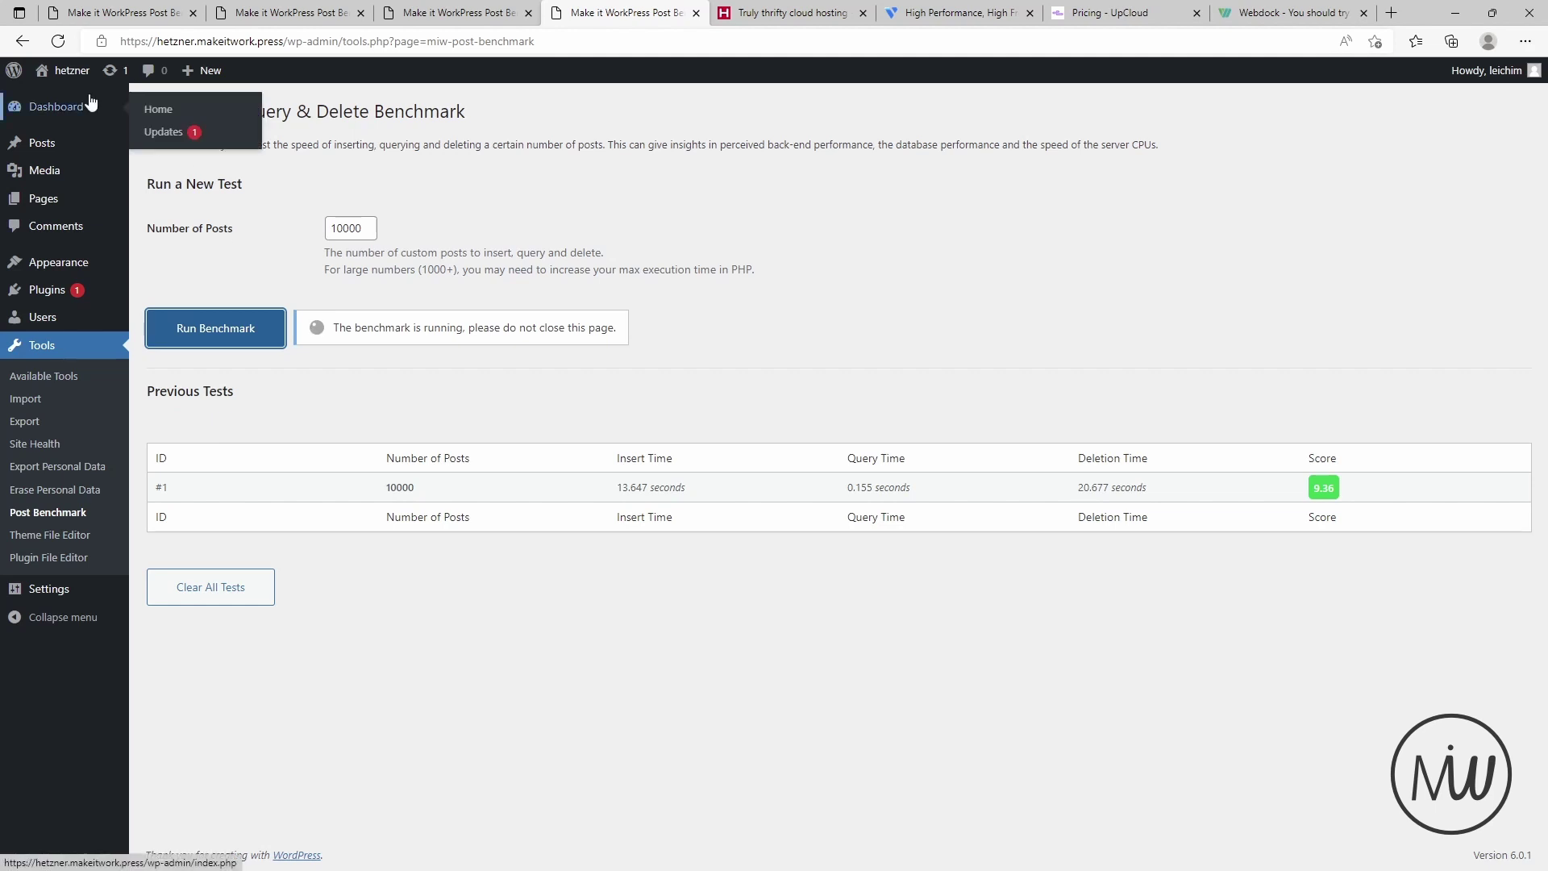
{"action": "left_click", "coordinate": [119, 20]}
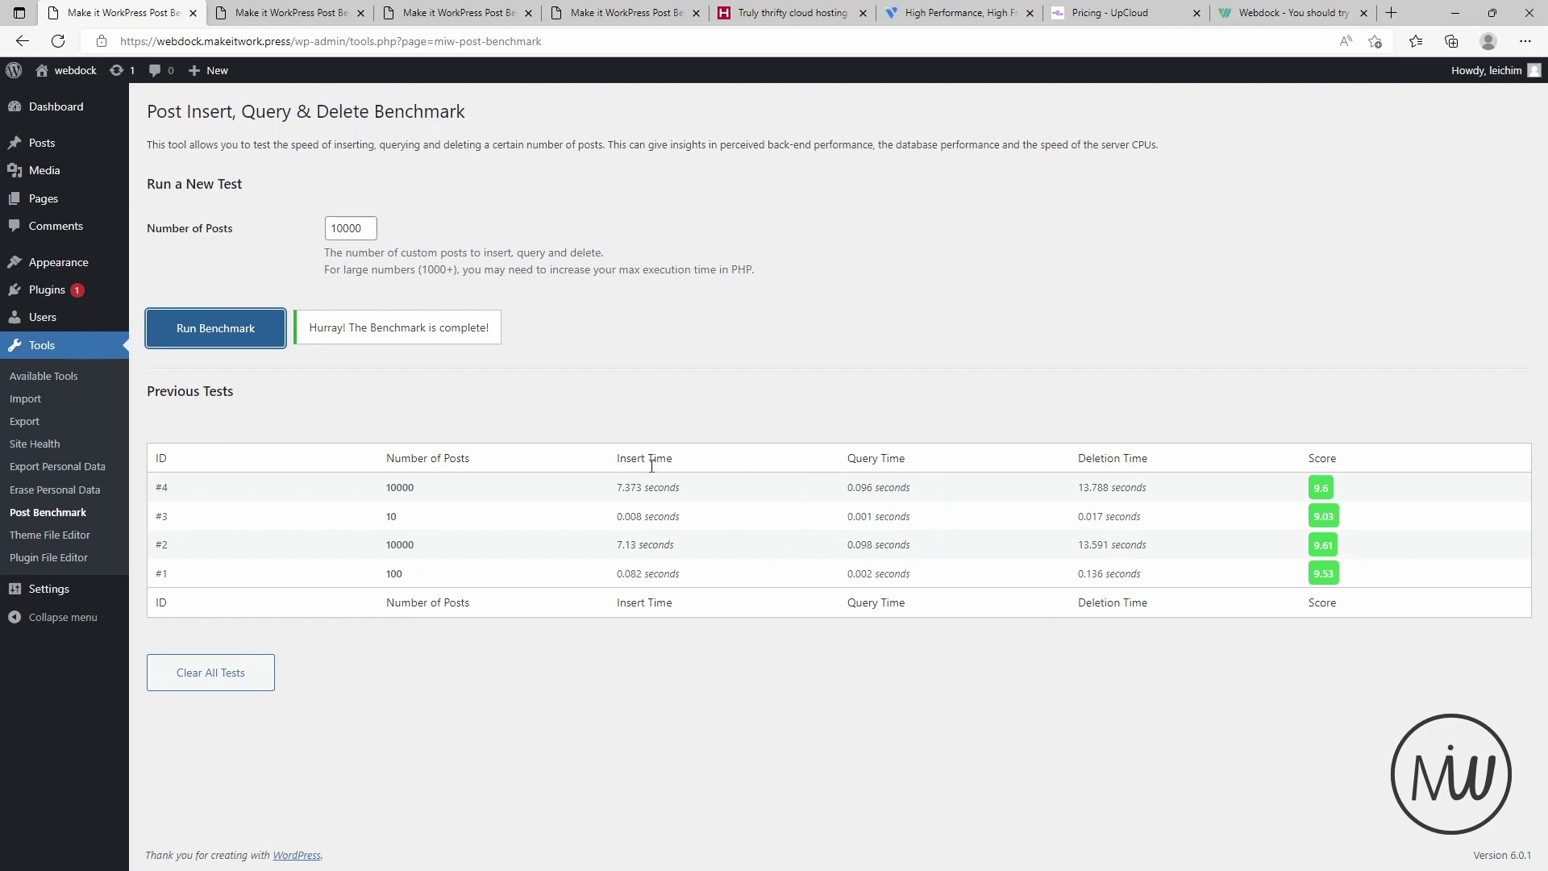
Highlight upcloud's run #4 insert time of 11.278 s and deletion time of 19.784 s.
{"action": "left_click", "coordinate": [338, 20]}
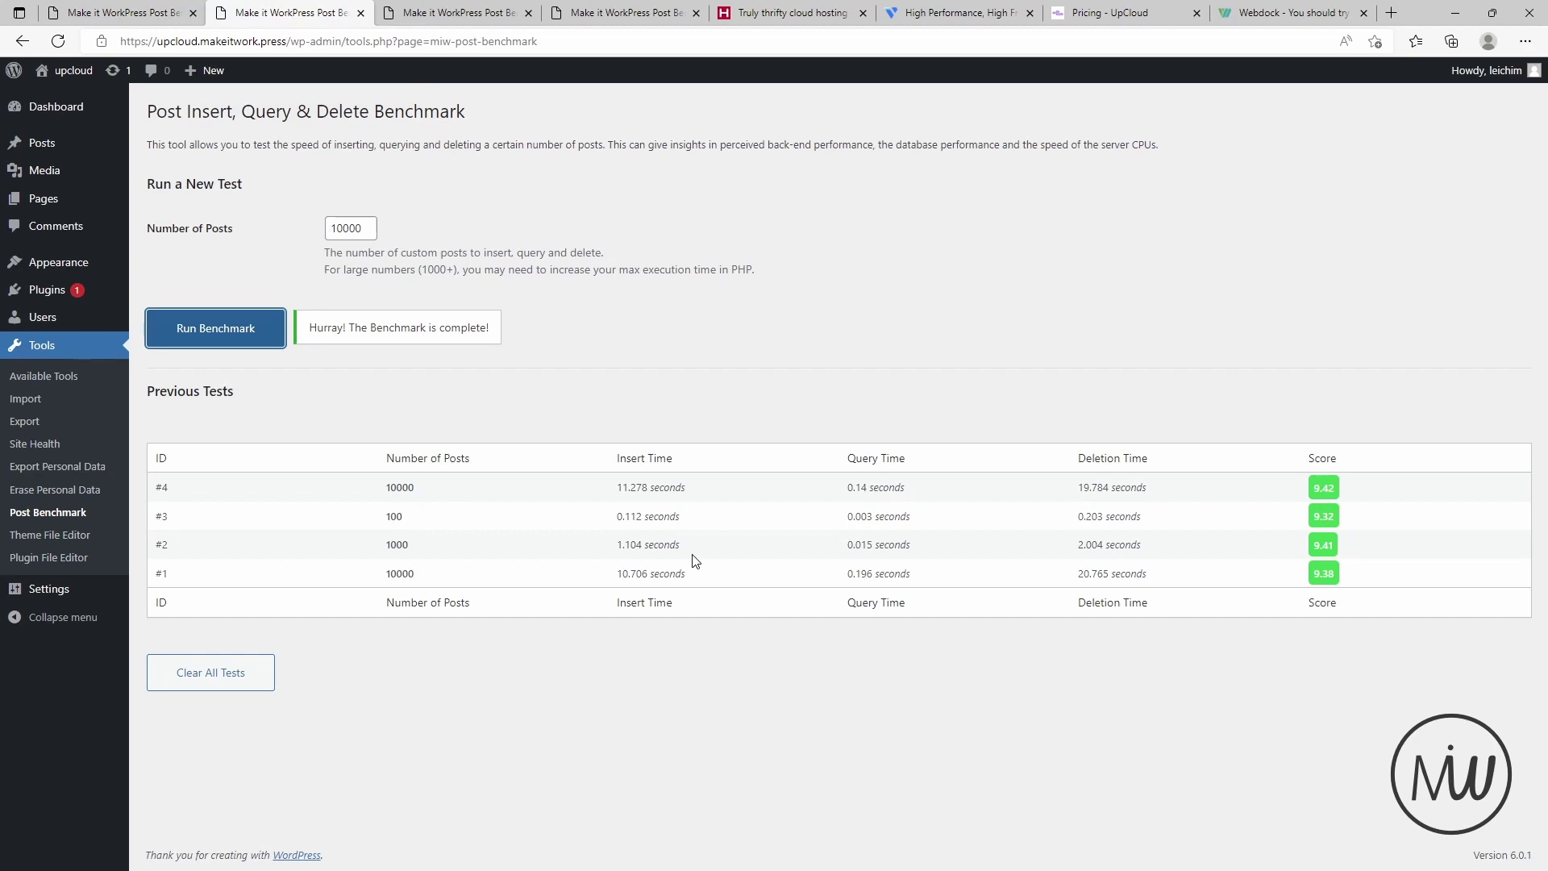
{"action": "left_click_drag", "start_coordinate": [617, 487], "coordinate": [678, 489]}
{"action": "left_click_drag", "start_coordinate": [629, 565], "coordinate": [649, 573]}
{"action": "double_click", "coordinate": [1093, 487]}
{"action": "left_click", "coordinate": [1089, 579]}
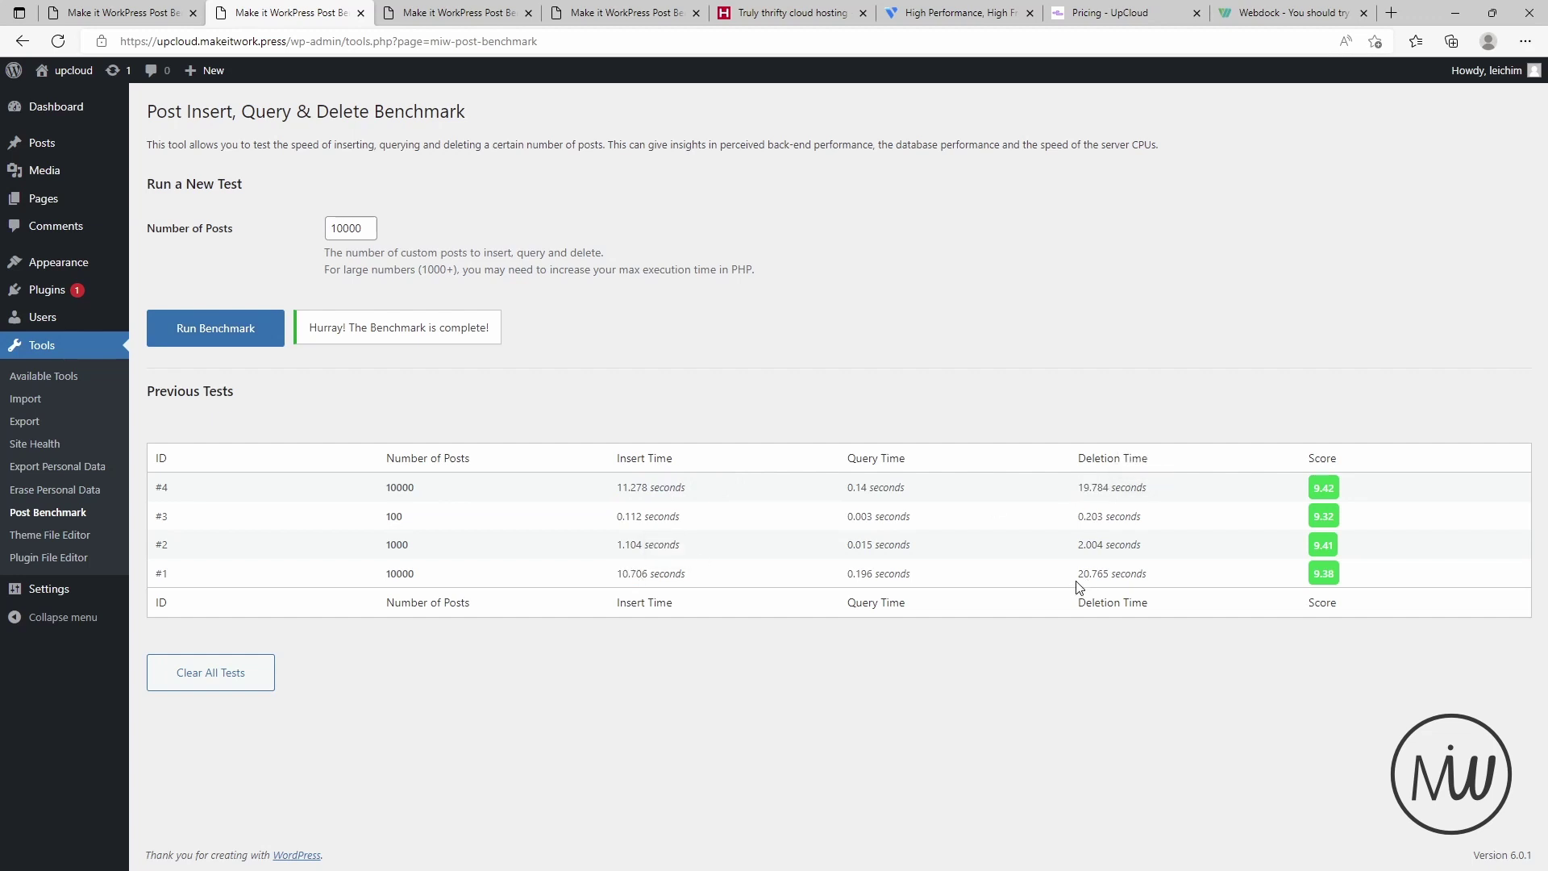
Reload vultr's failed benchmark page and highlight hetzner's 14.544 s insert time.
{"action": "left_click", "coordinate": [428, 15]}
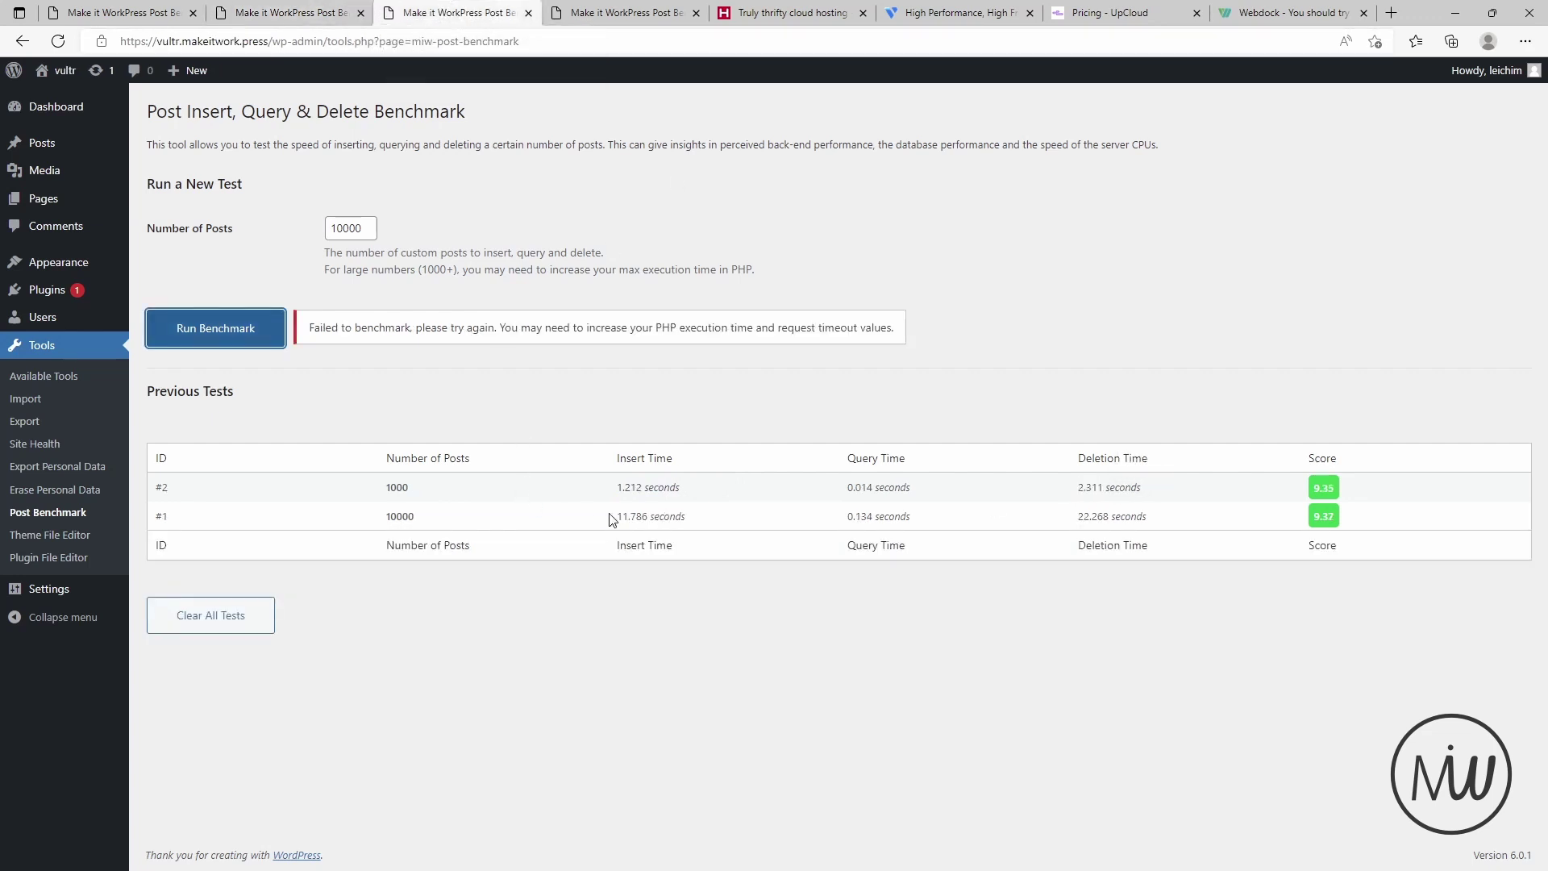
{"action": "left_click", "coordinate": [58, 41]}
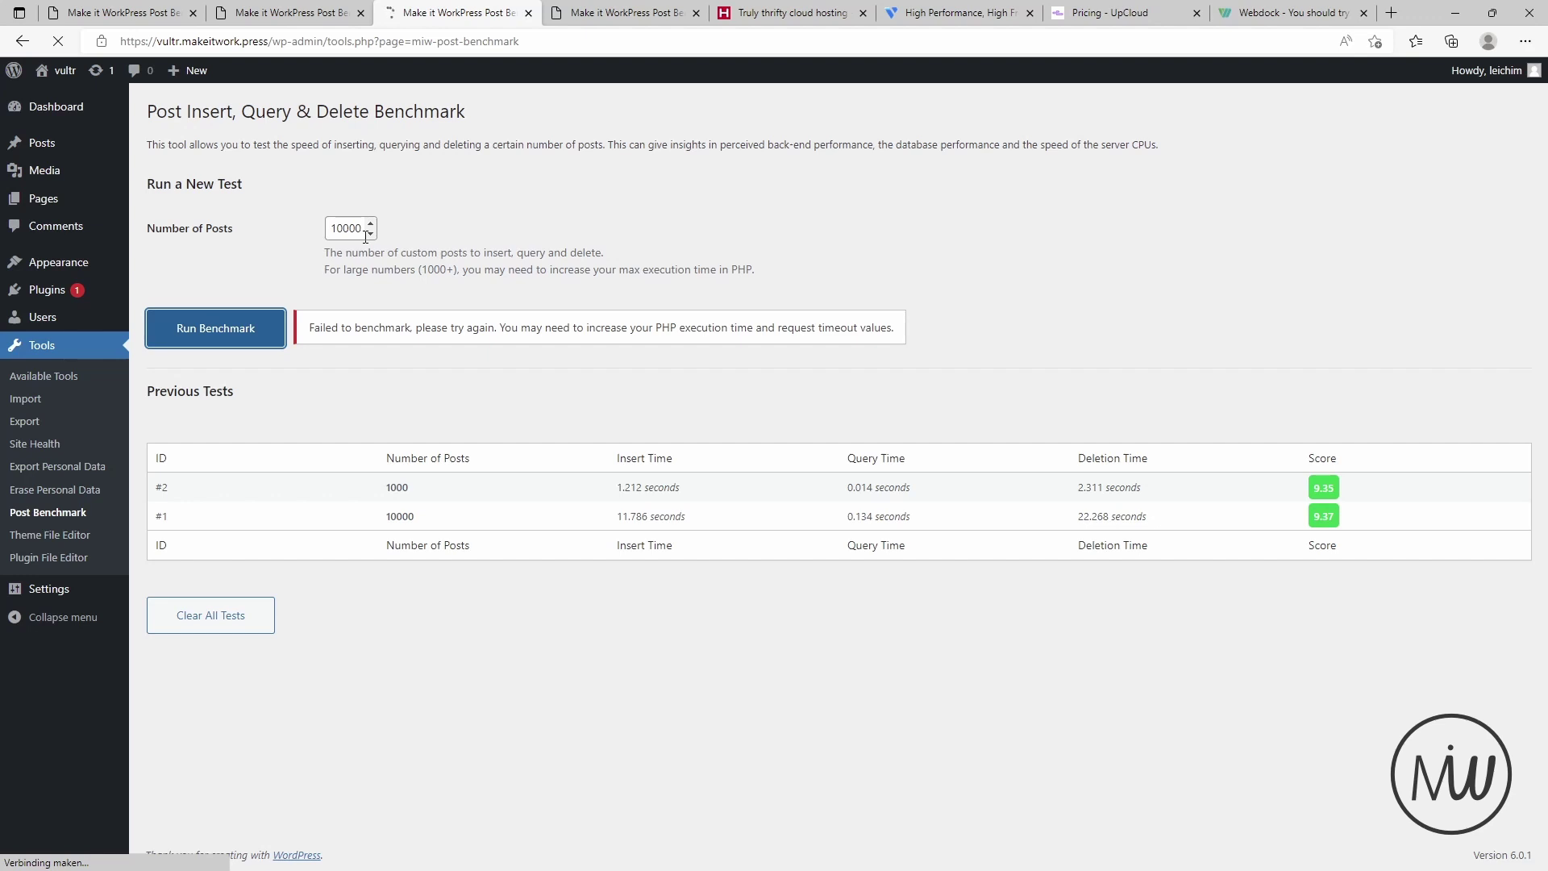
{"action": "key", "text": "ctrl+Tab"}
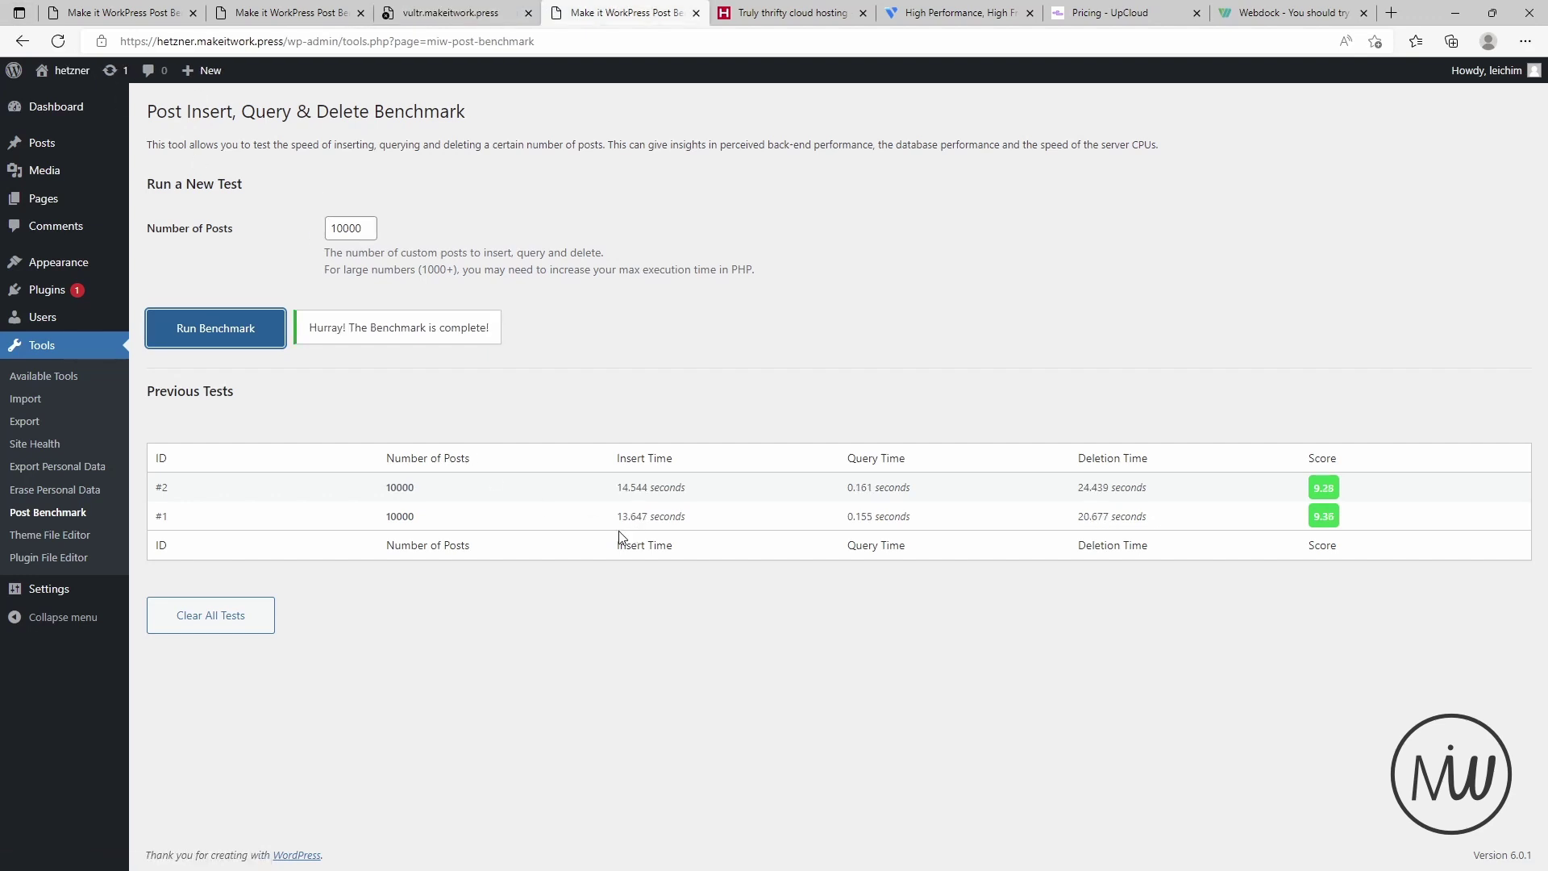
{"action": "left_click_drag", "start_coordinate": [620, 490], "coordinate": [664, 489]}
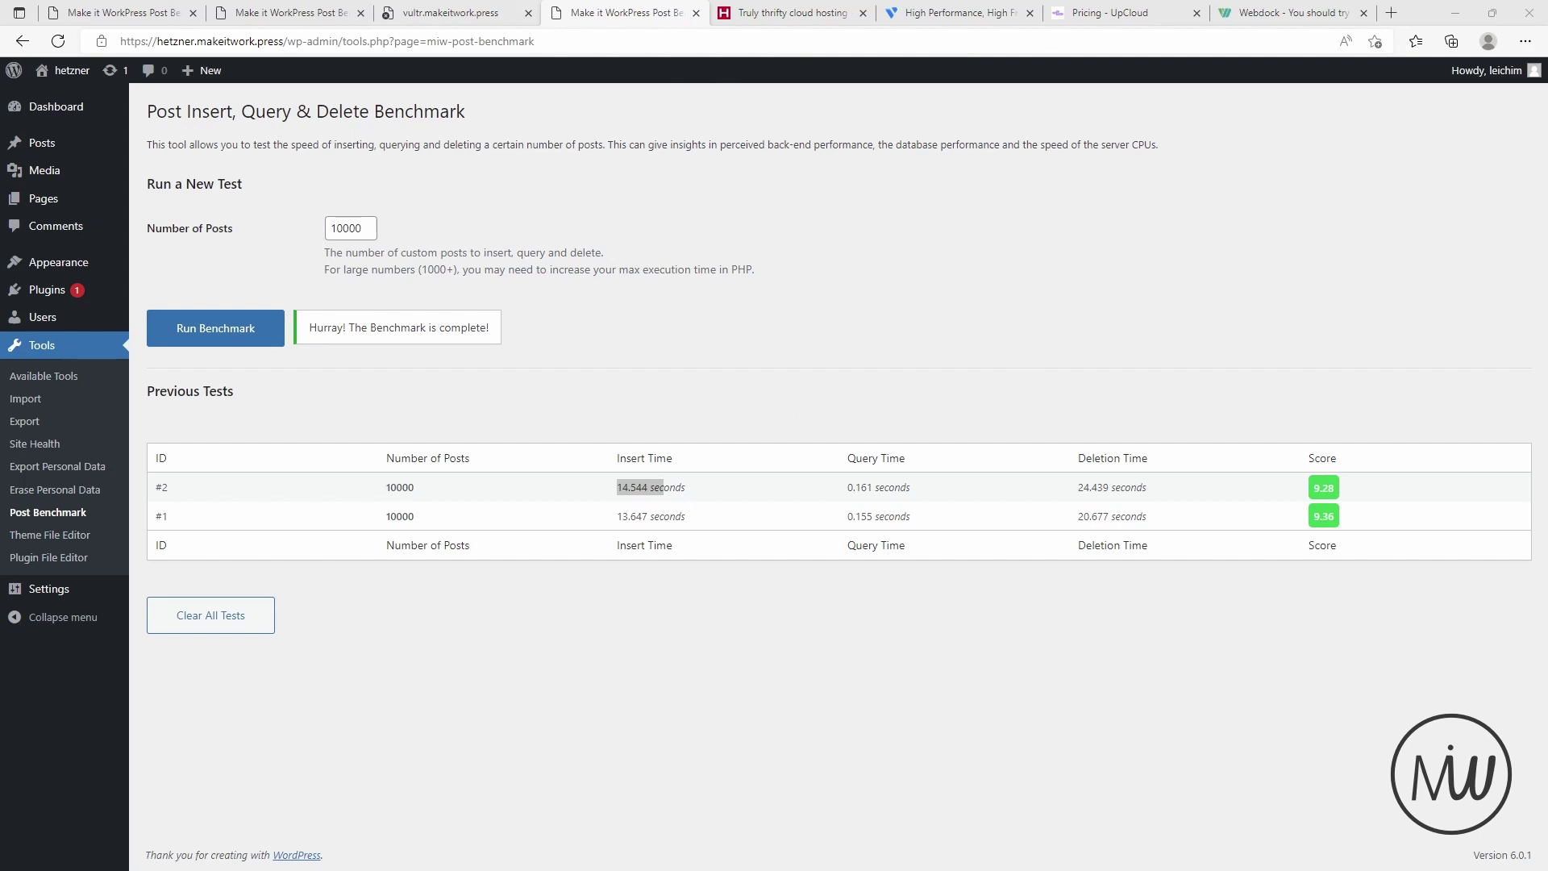
{"action": "key", "text": "alt+Tab"}
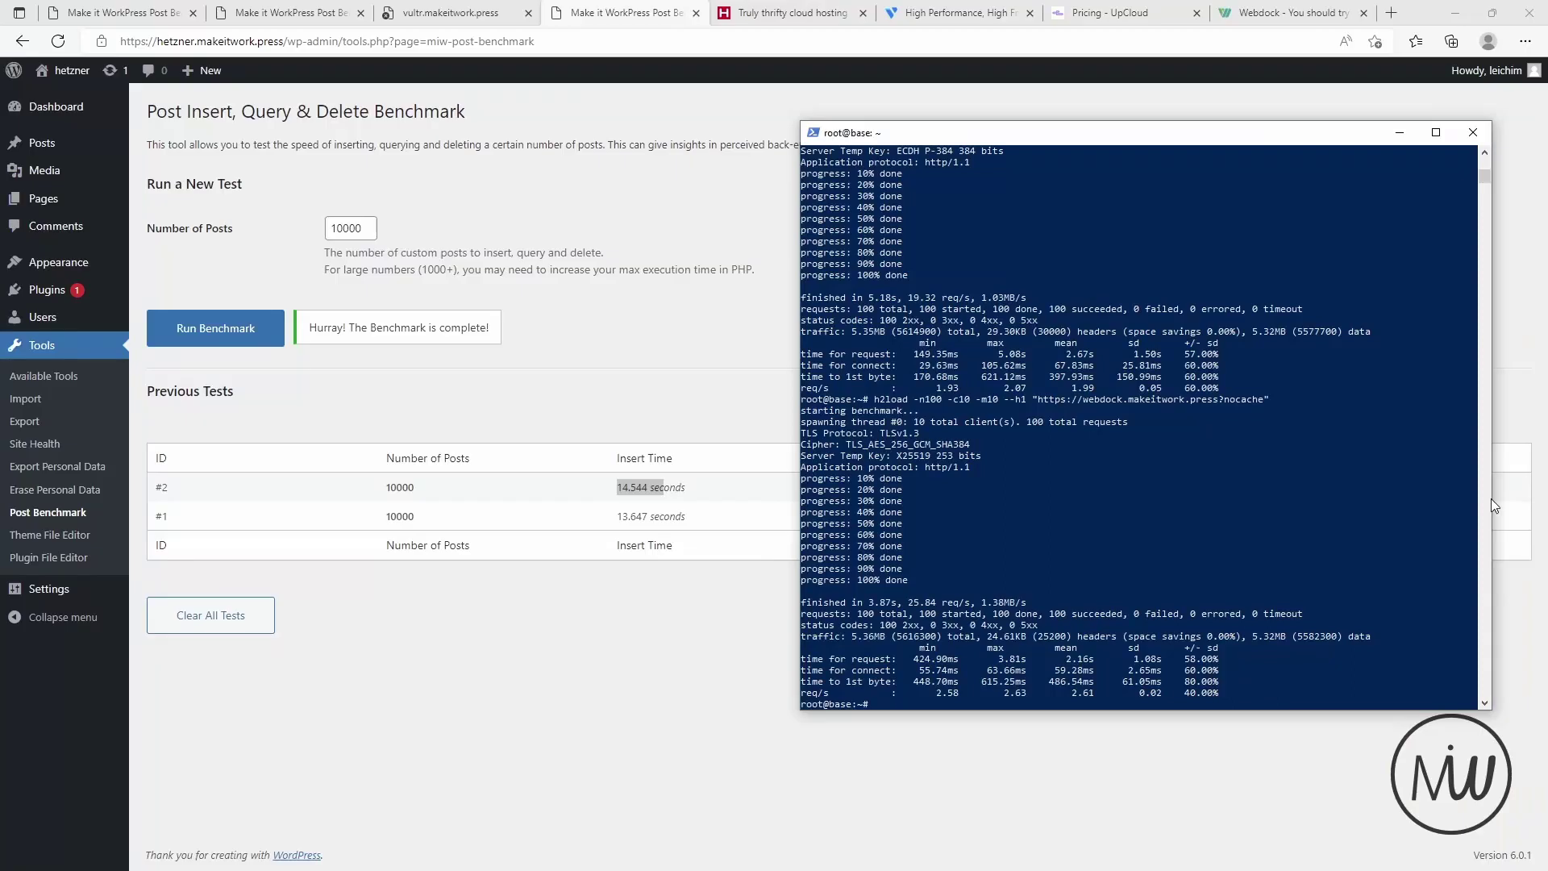
Run the h2load test against the hetzner site, getting 42.34 req/s.
{"action": "left_click", "coordinate": [1052, 627]}
{"action": "key", "text": "Up"}
{"action": "key", "text": "Up"}
{"action": "key", "text": "Up"}
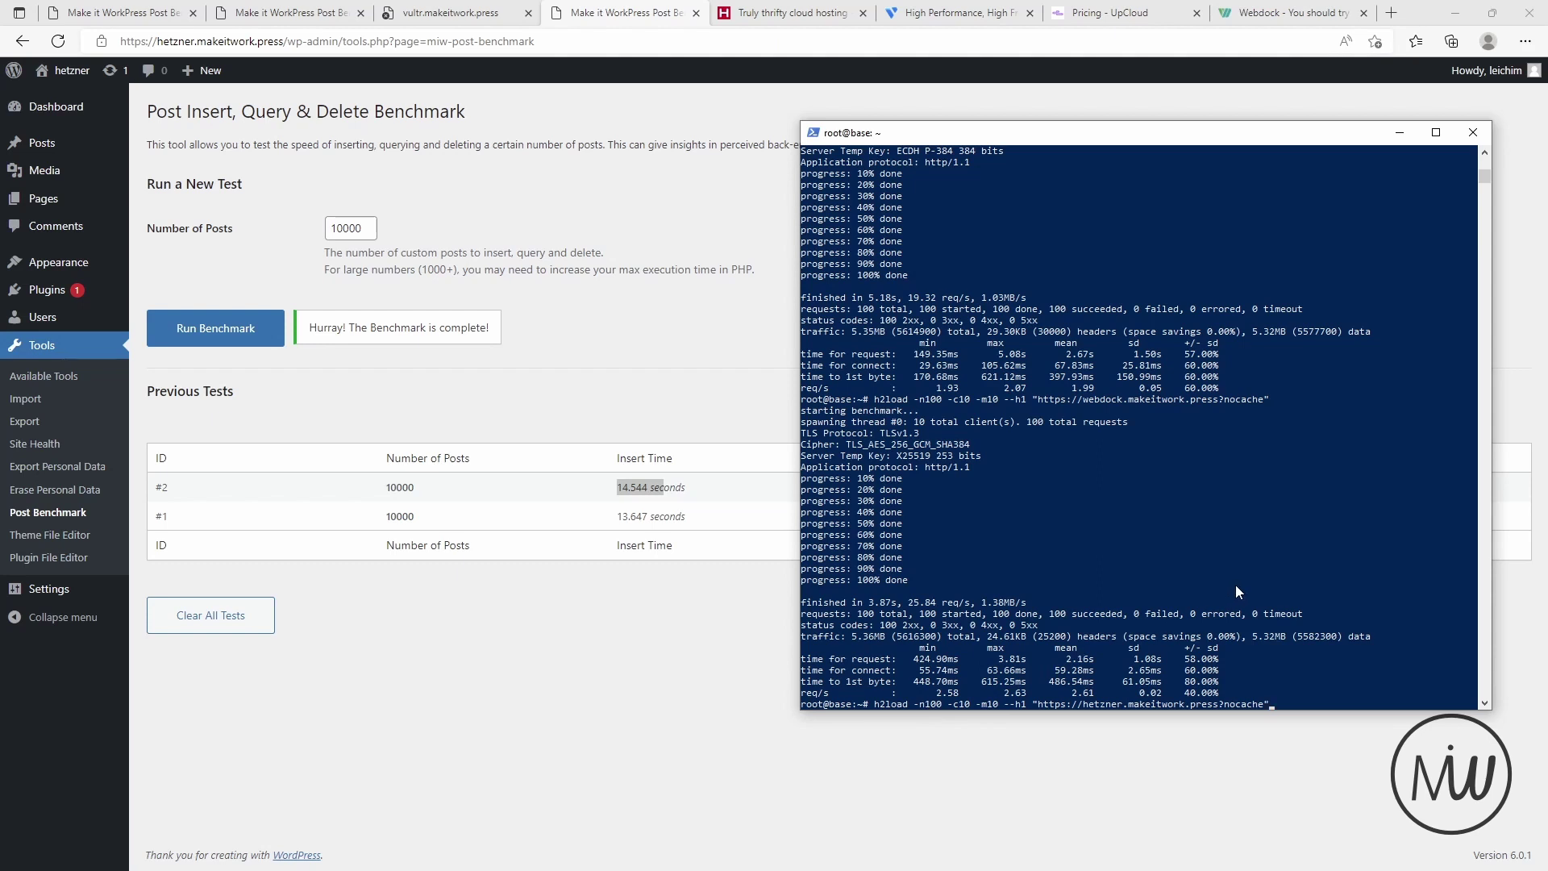
{"action": "key", "text": "Return"}
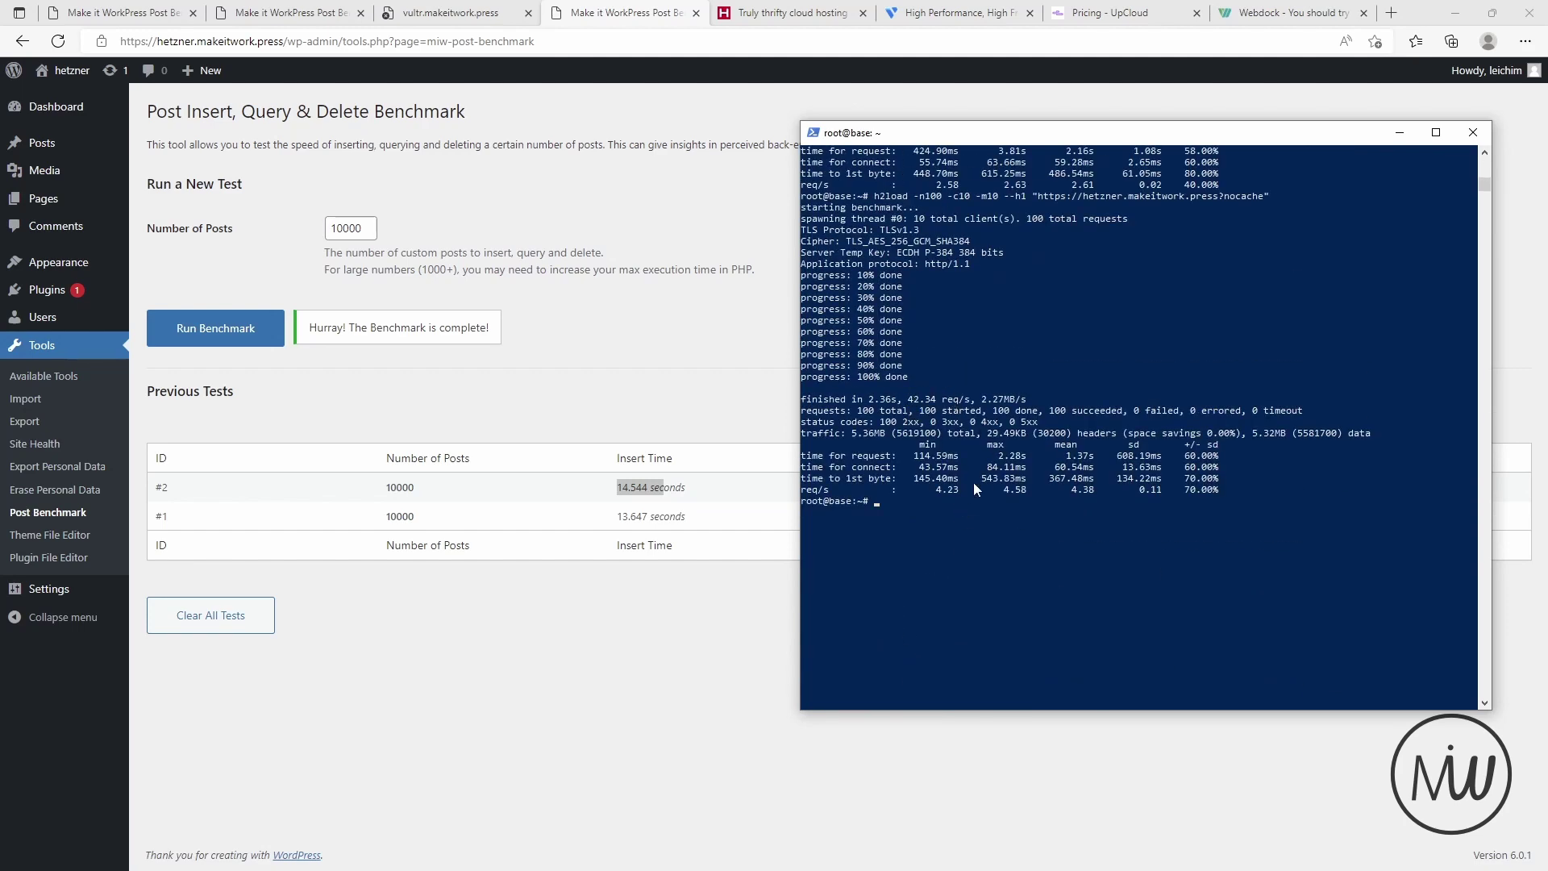
Recall and run the upcloud h2load command, getting 32.38 req/s in 3.09 s.
{"action": "scroll", "coordinate": [1008, 405], "scroll_direction": "up", "scroll_amount": 1}
{"action": "type", "text": "h2load -n100 -c10 -m10 --h1 \"https://webdock.makeitwork.press?nocache\""}
{"action": "key", "text": "Up"}
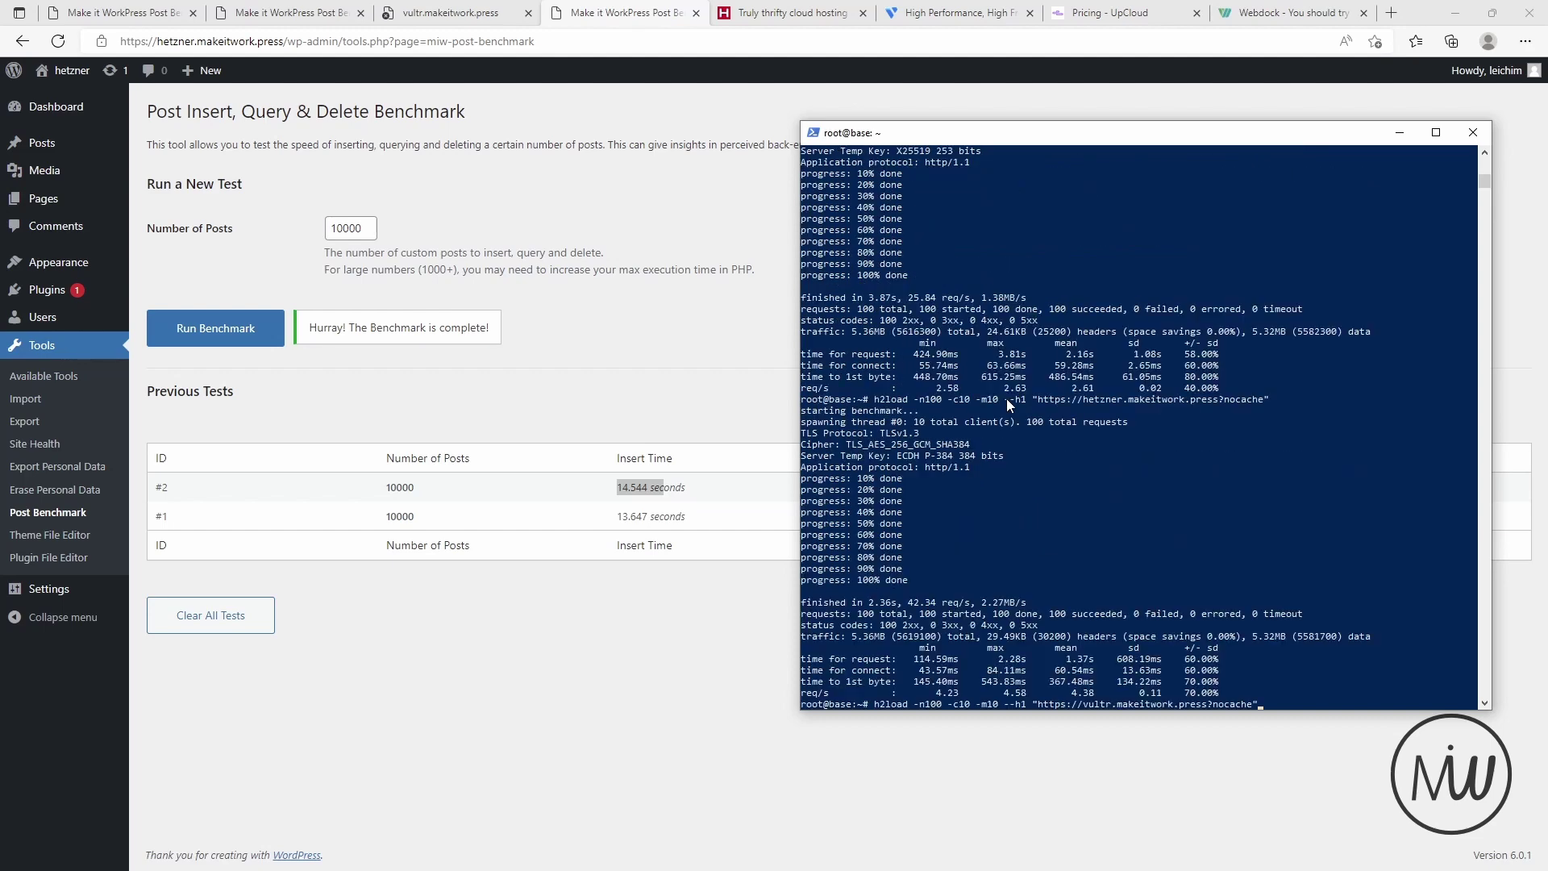
{"action": "key", "text": "Up"}
{"action": "scroll", "coordinate": [1253, 558], "scroll_direction": "down", "scroll_amount": 3}
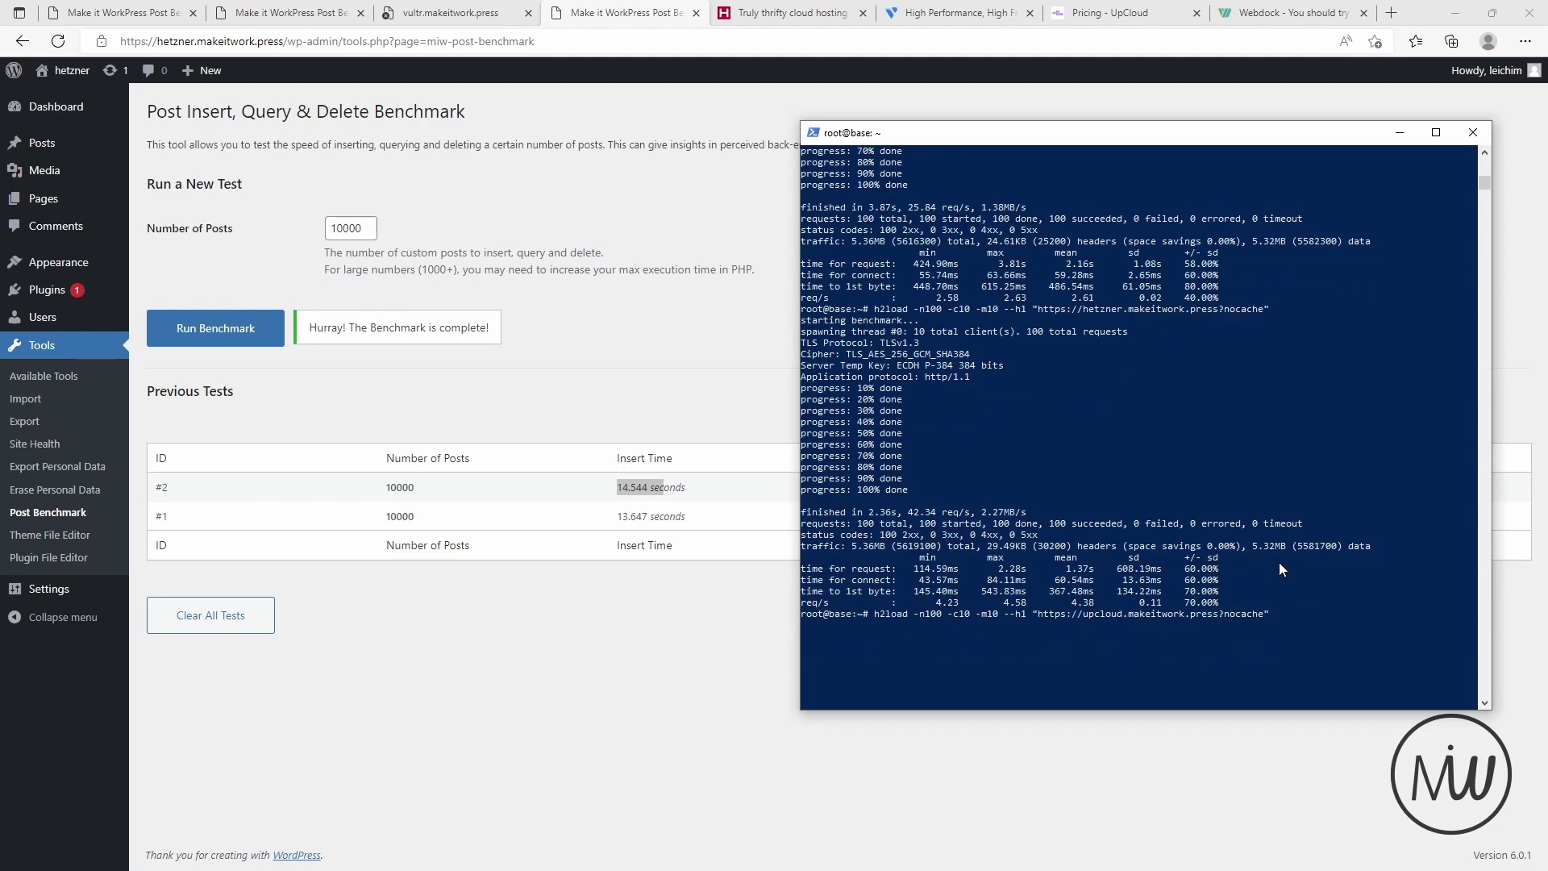
{"action": "key", "text": "Return"}
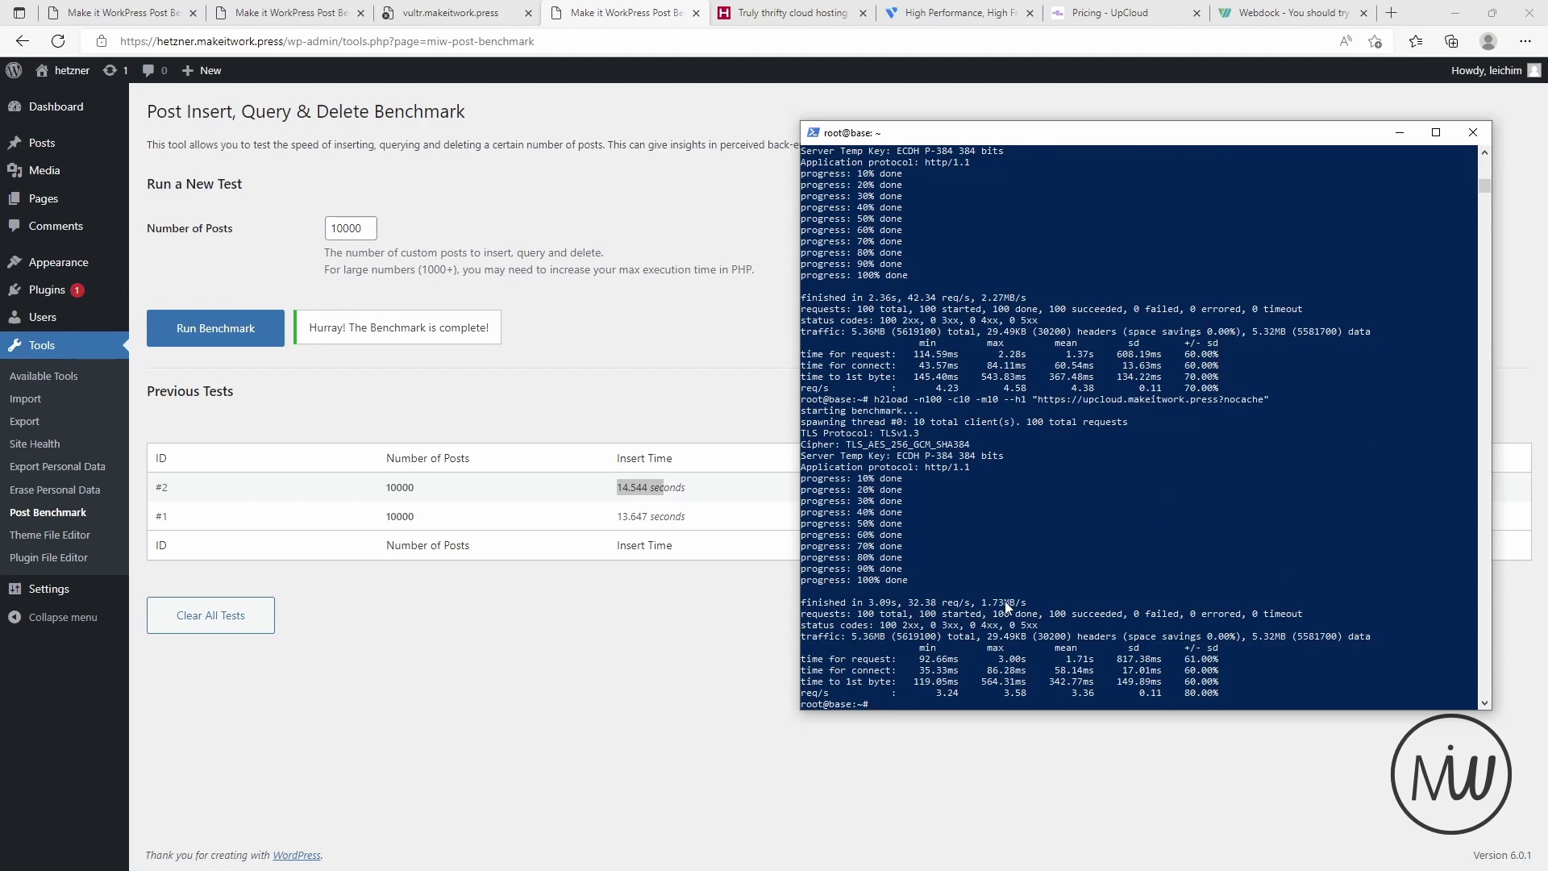
{"action": "scroll", "coordinate": [1005, 527], "scroll_direction": "up", "scroll_amount": 3}
{"action": "scroll", "coordinate": [1005, 527], "scroll_direction": "up", "scroll_amount": 15}
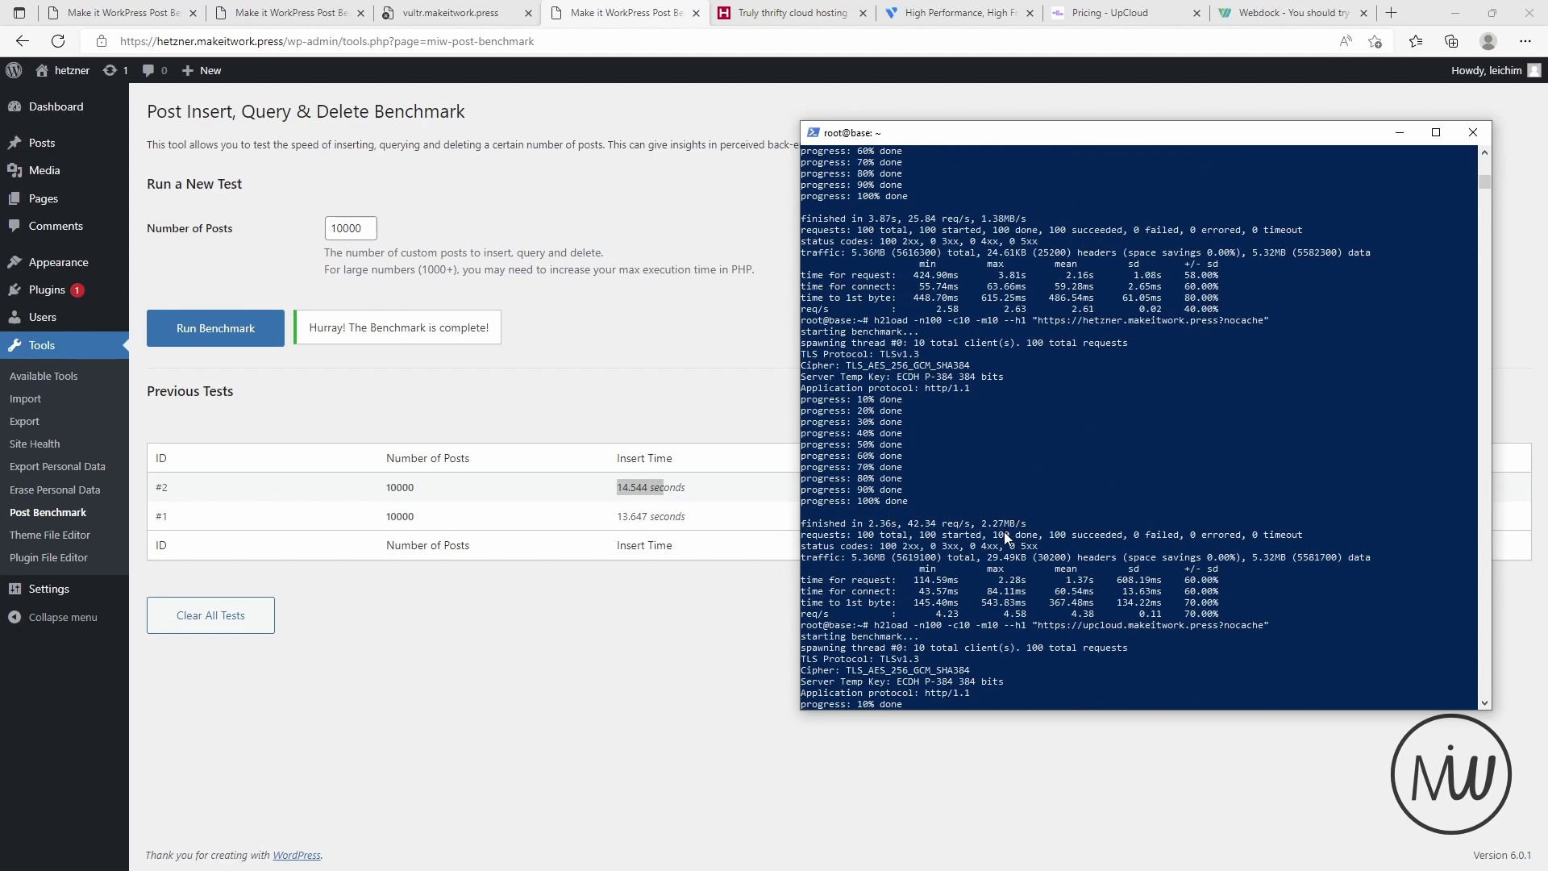
{"action": "scroll", "coordinate": [1004, 530], "scroll_direction": "up", "scroll_amount": 10}
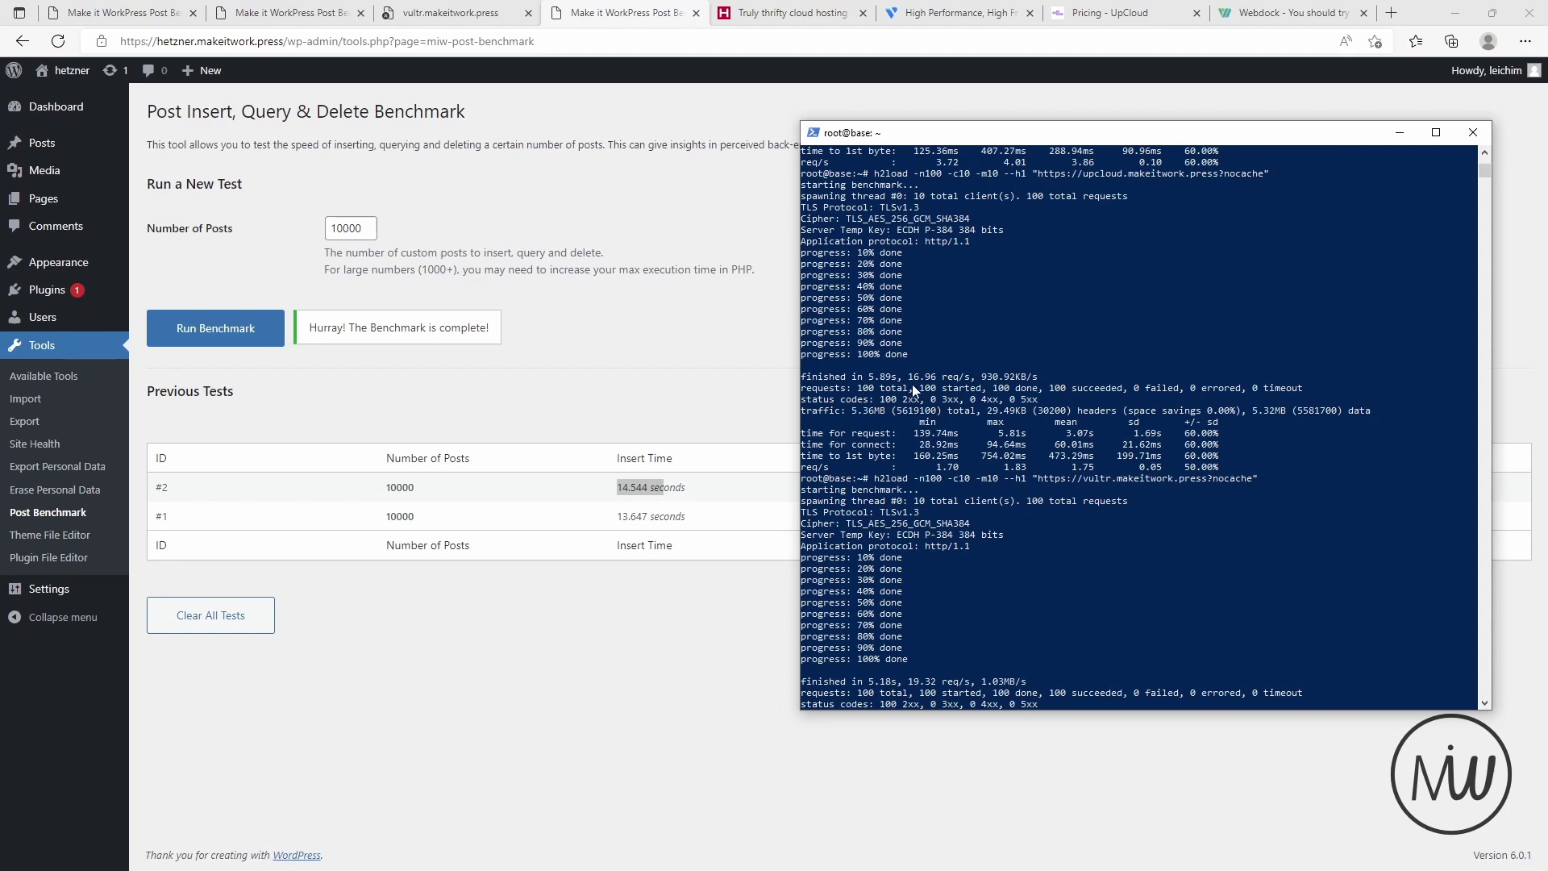
Highlight vultr's 16.96 req/s and upcloud's 32.38 req/s, then recall the webdock h2load command.
{"action": "left_click_drag", "start_coordinate": [905, 378], "coordinate": [1034, 381]}
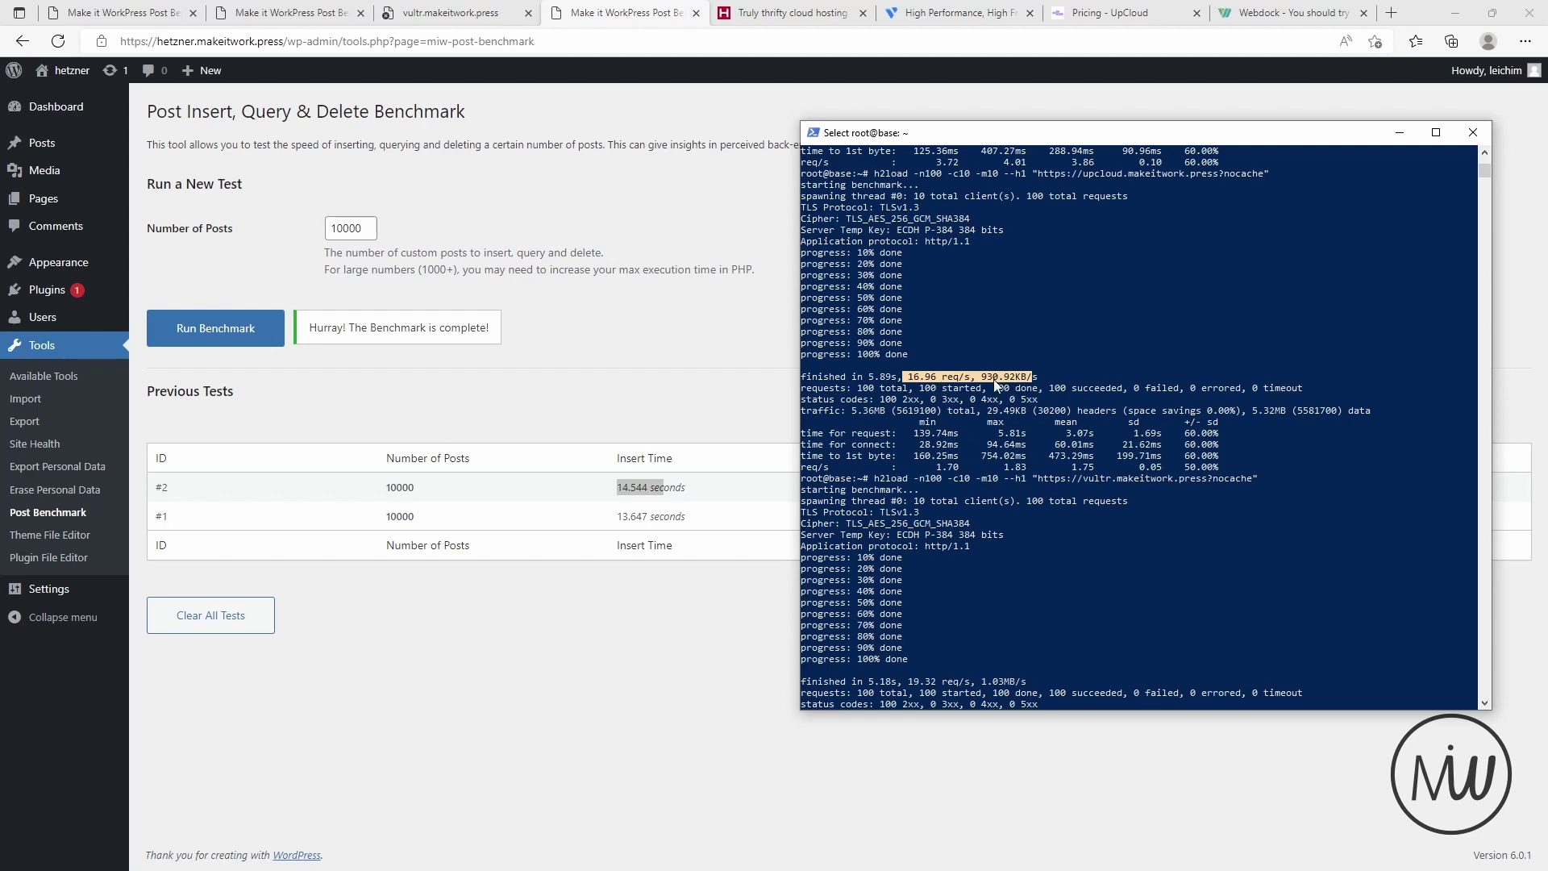
{"action": "scroll", "coordinate": [1008, 462], "scroll_direction": "down", "scroll_amount": 15}
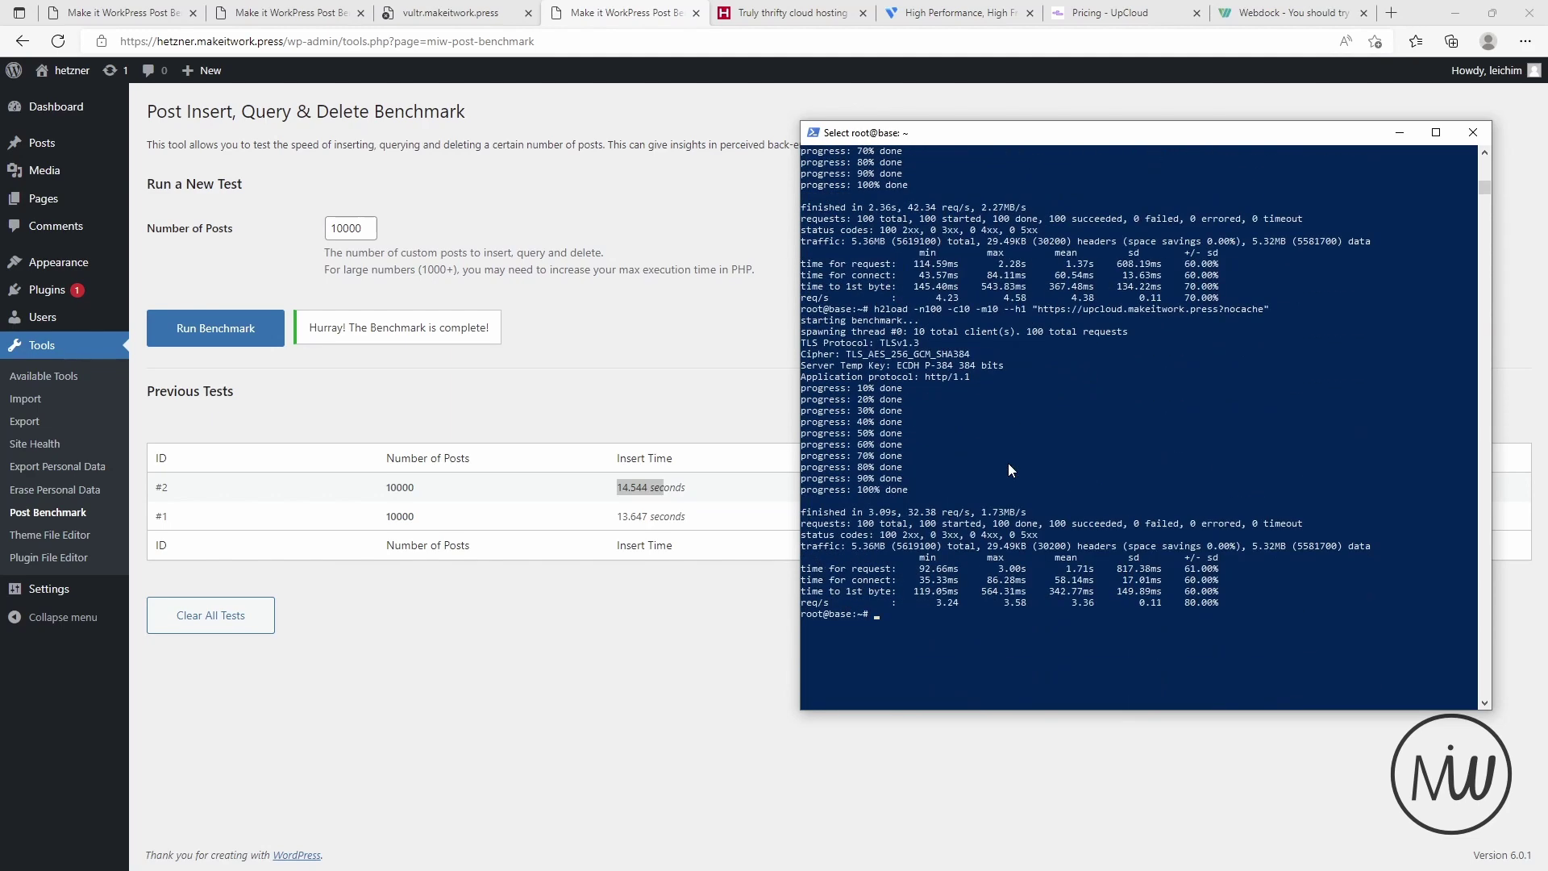
{"action": "left_click_drag", "start_coordinate": [964, 515], "coordinate": [1035, 523]}
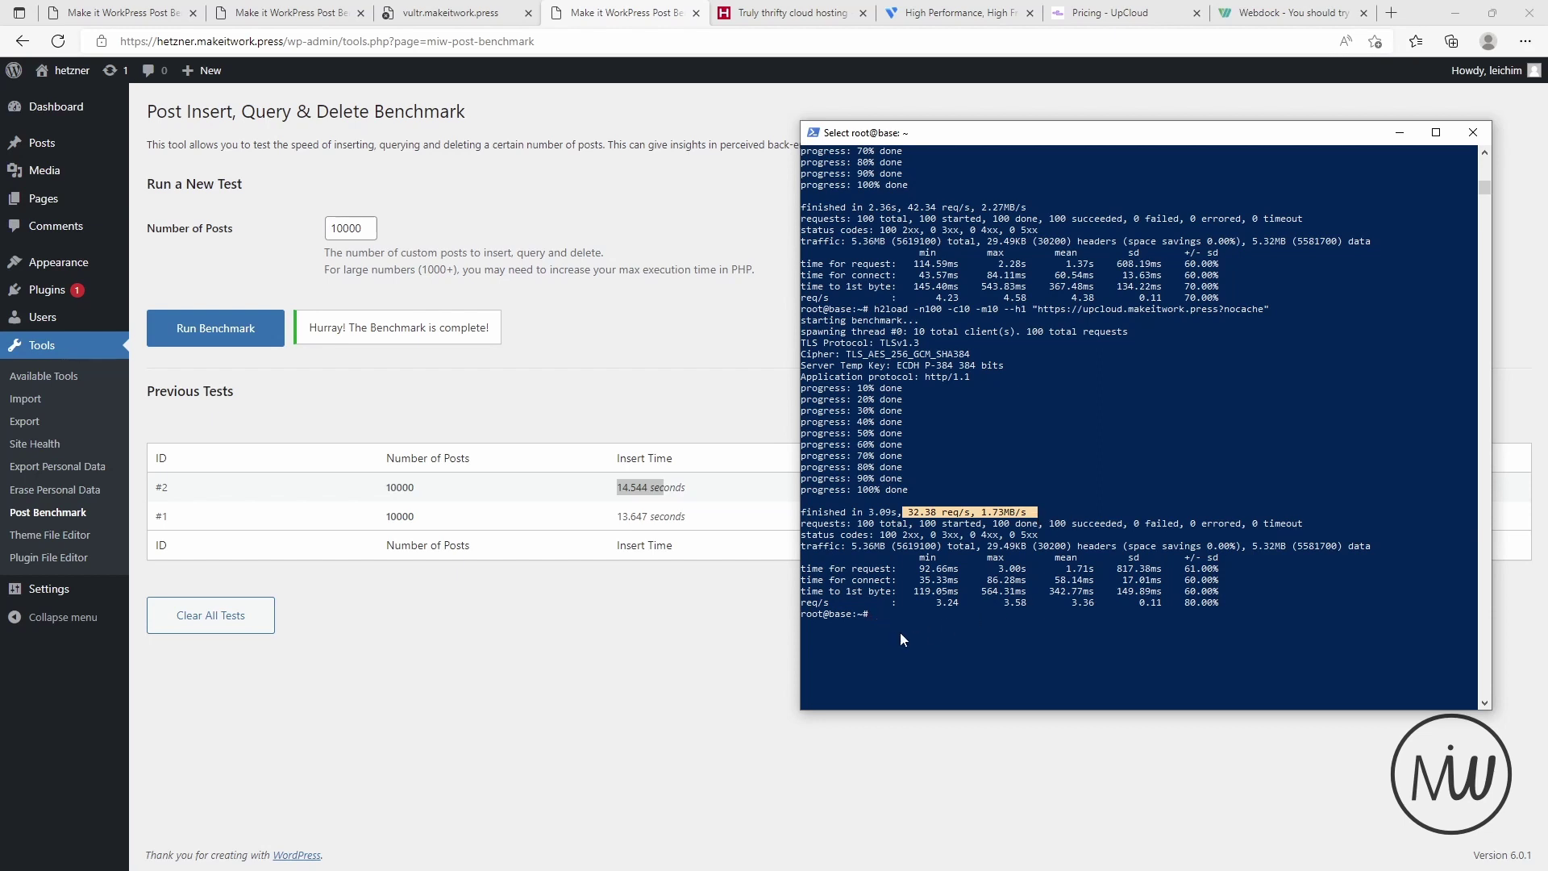
{"action": "key", "text": "Up"}
{"action": "key", "text": "Up"}
{"action": "key", "text": "Up"}
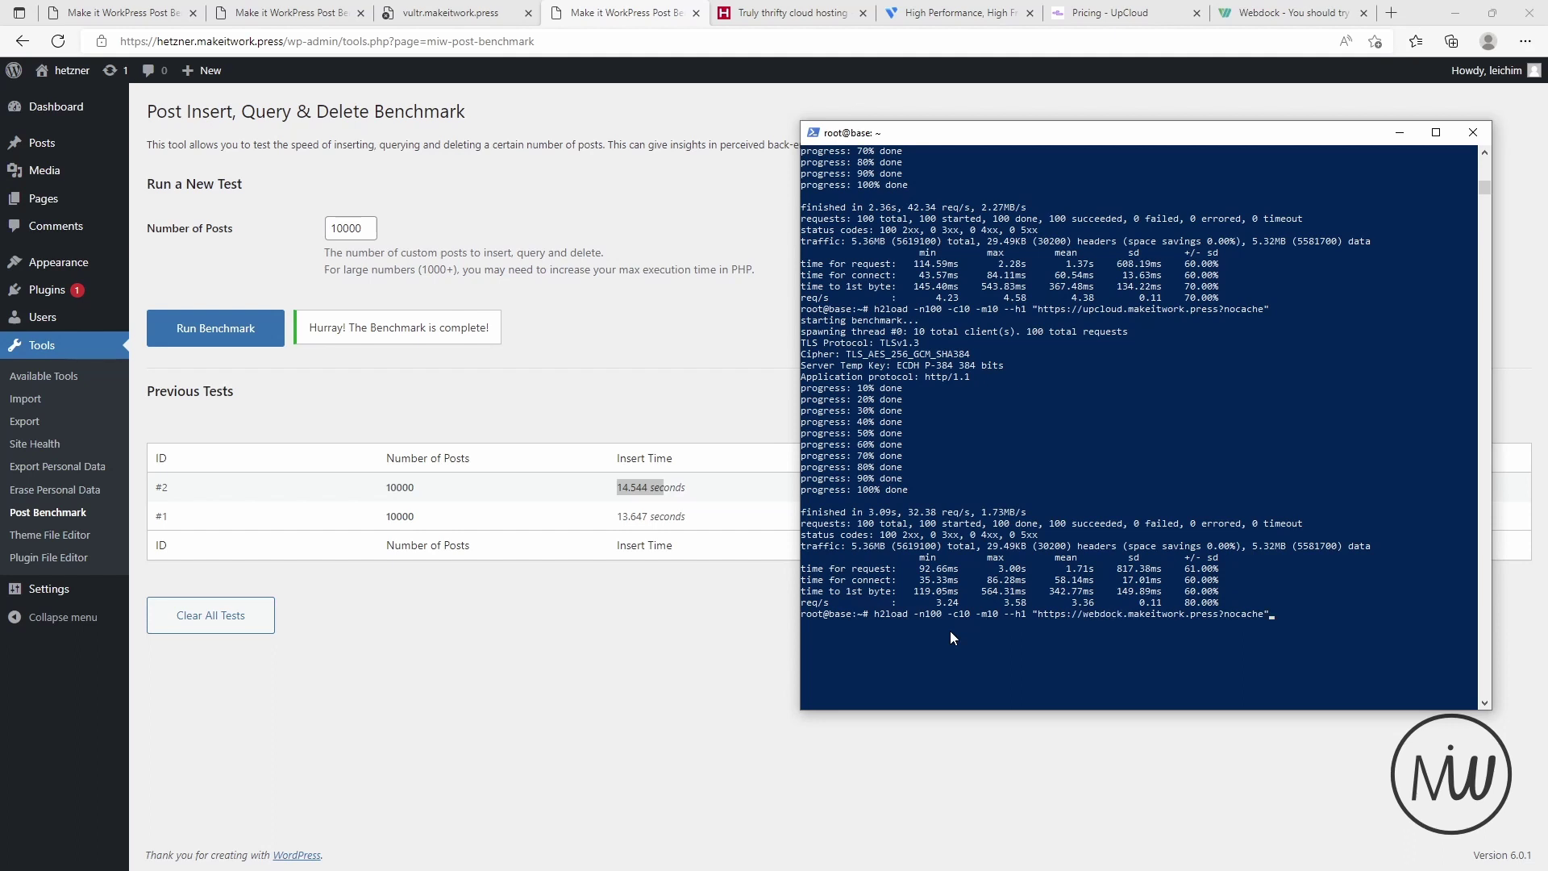
Run the recalled h2load command against webdock.makeitwork.press, reaching 45.32 req/s.
{"action": "key", "text": "Return"}
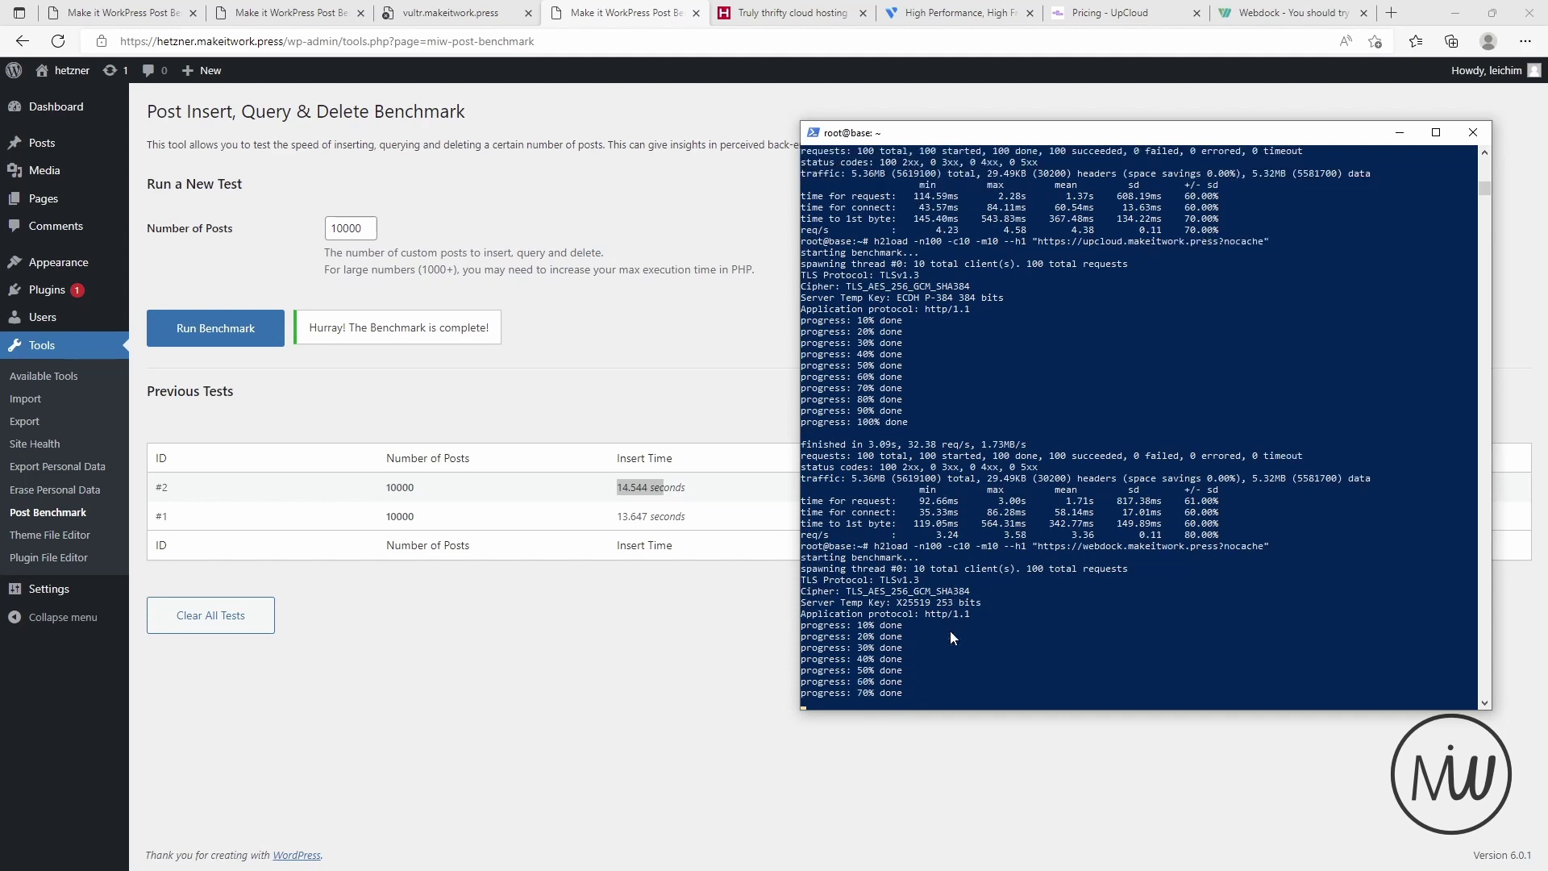